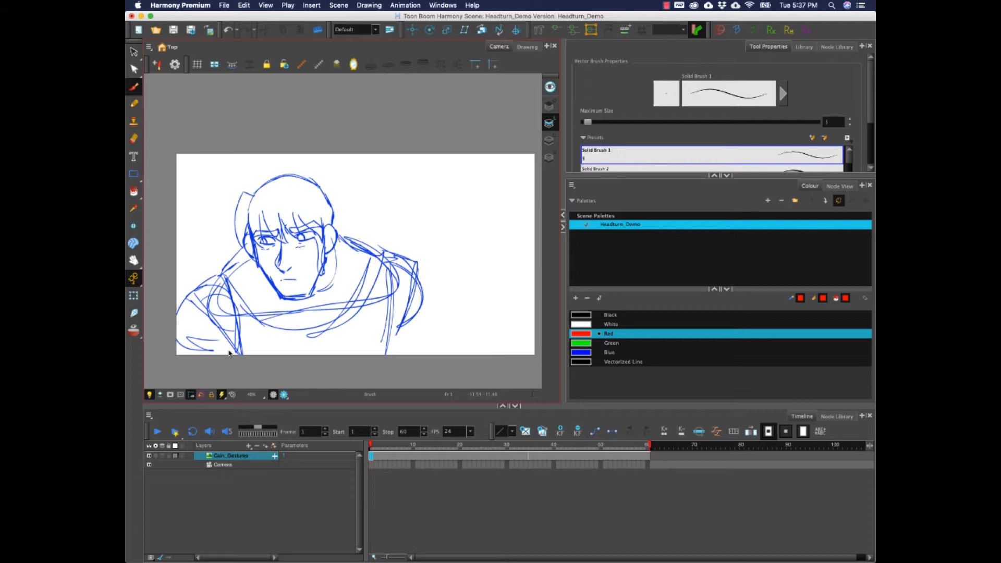
- Look through the file import options for images and movies
{"action": "left_click_drag", "start_coordinate": [450, 448], "coordinate": [371, 447]}
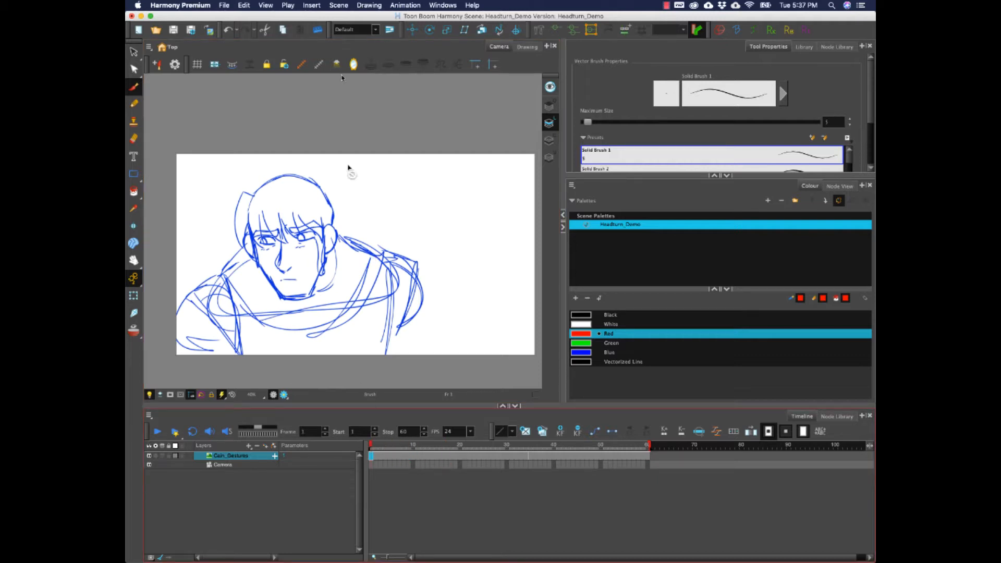
{"action": "left_click", "coordinate": [225, 5]}
{"action": "mouse_move", "coordinate": [237, 135]}
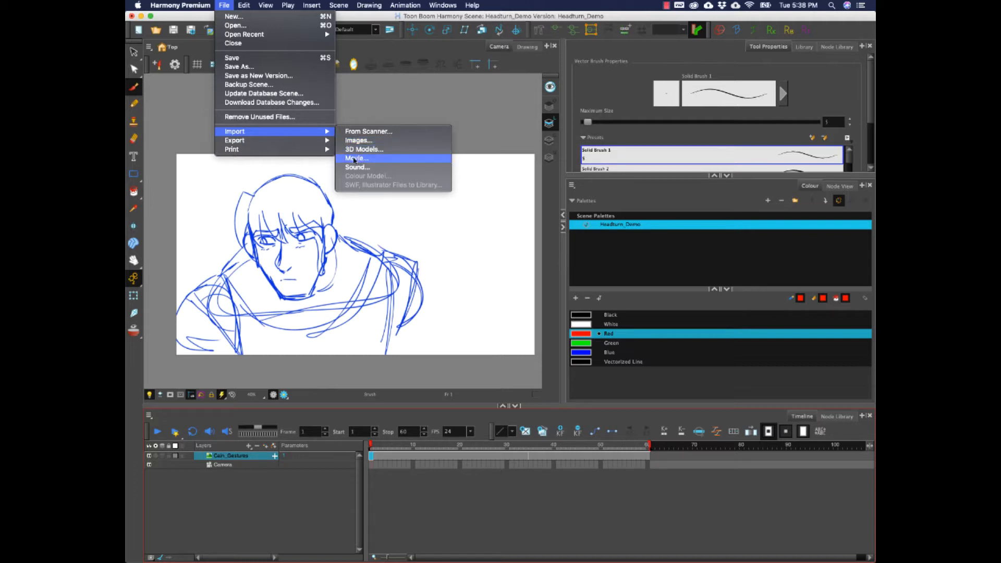
{"action": "left_click", "coordinate": [520, 487]}
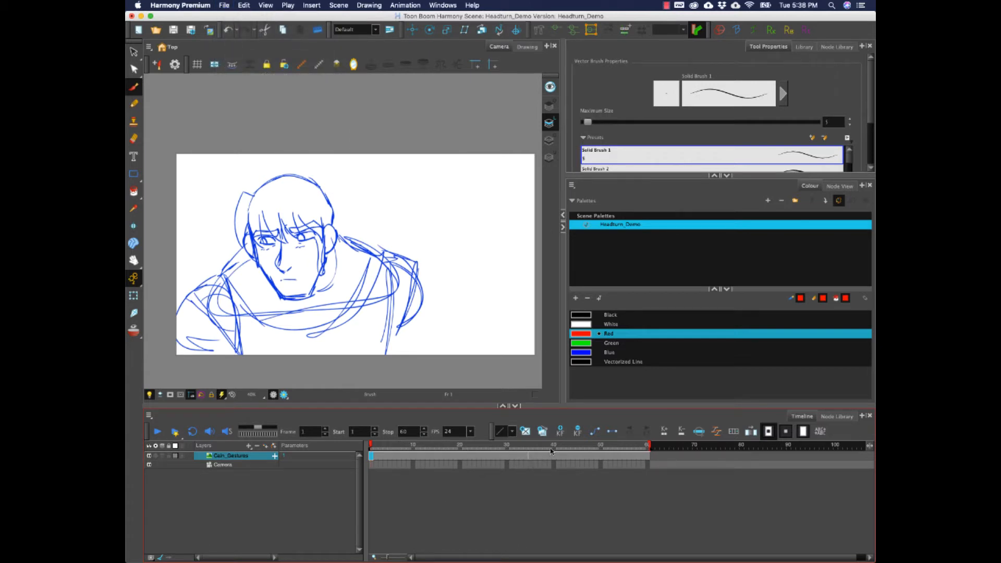
- Compare the two rough head gesture poses by moving back and forth through the timeline frames
{"action": "left_click_drag", "start_coordinate": [554, 450], "coordinate": [455, 449]}
{"action": "left_click", "coordinate": [543, 449]}
{"action": "left_click", "coordinate": [474, 449]}
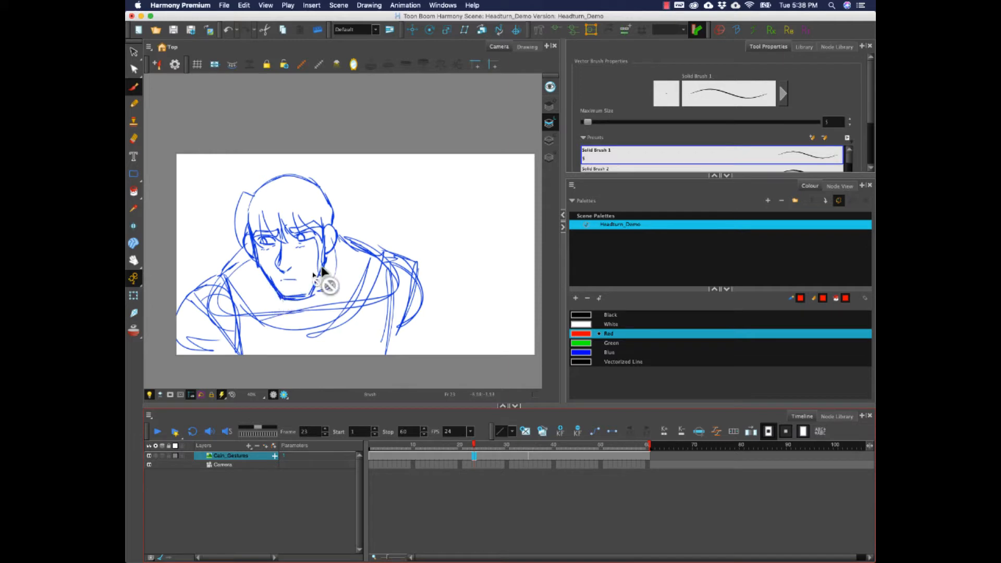
{"action": "left_click", "coordinate": [536, 449]}
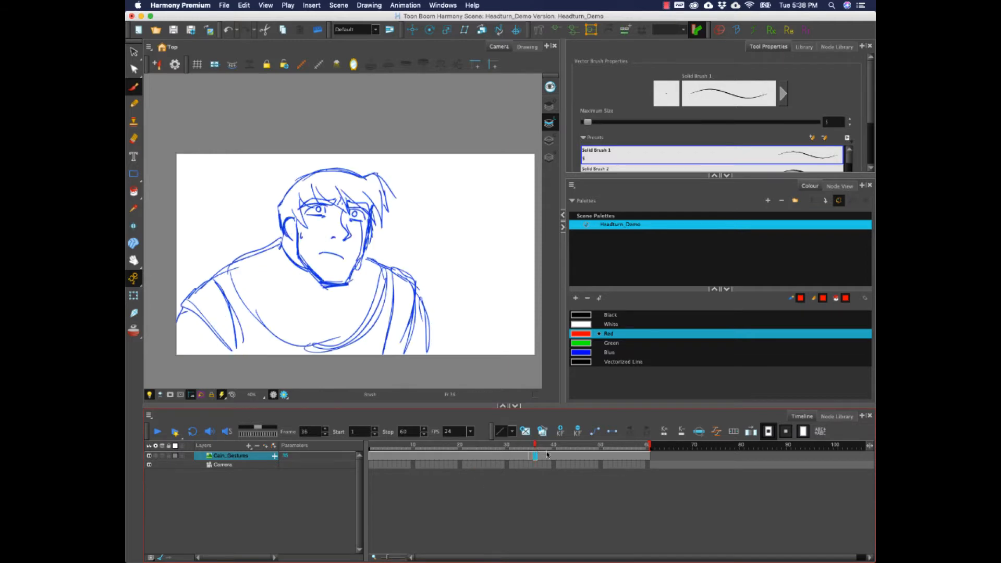
{"action": "left_click", "coordinate": [371, 453]}
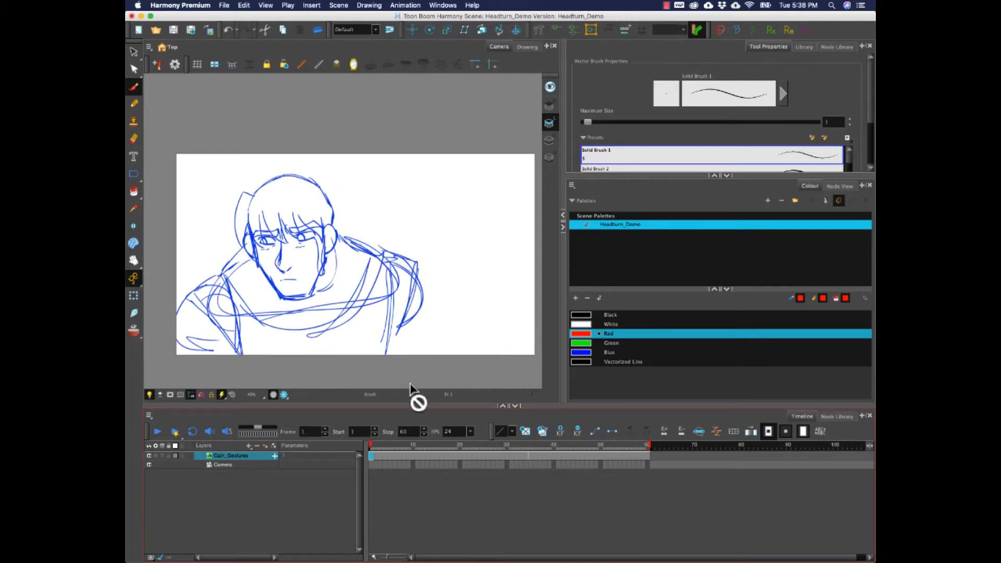
{"action": "left_click", "coordinate": [541, 449]}
{"action": "left_click", "coordinate": [503, 448]}
{"action": "left_click", "coordinate": [558, 447]}
{"action": "left_click", "coordinate": [489, 449]}
{"action": "left_click", "coordinate": [558, 448]}
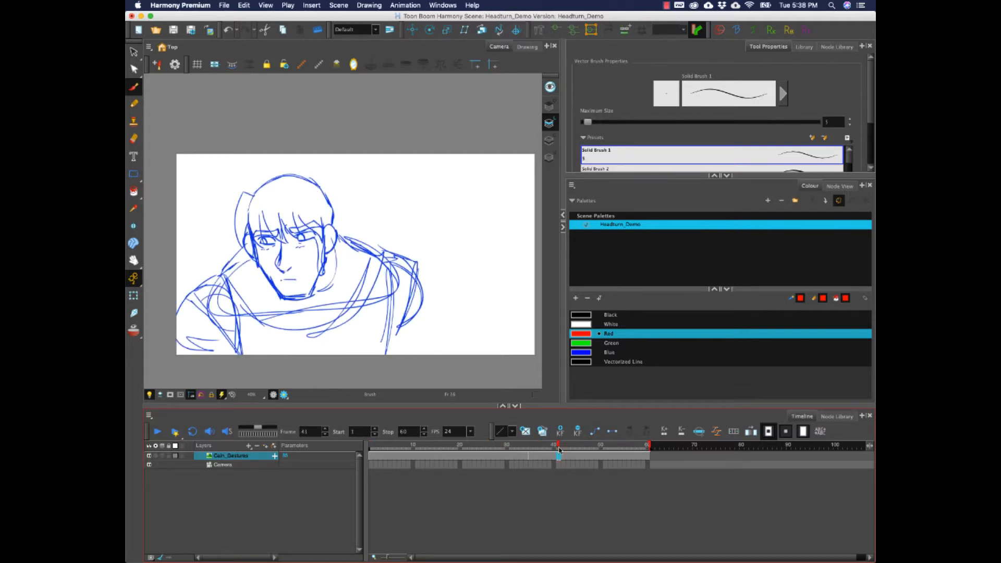
- Add a vector drawing layer named Head to the scene
{"action": "left_click", "coordinate": [374, 460]}
{"action": "left_click", "coordinate": [249, 447]}
{"action": "left_click", "coordinate": [275, 481]}
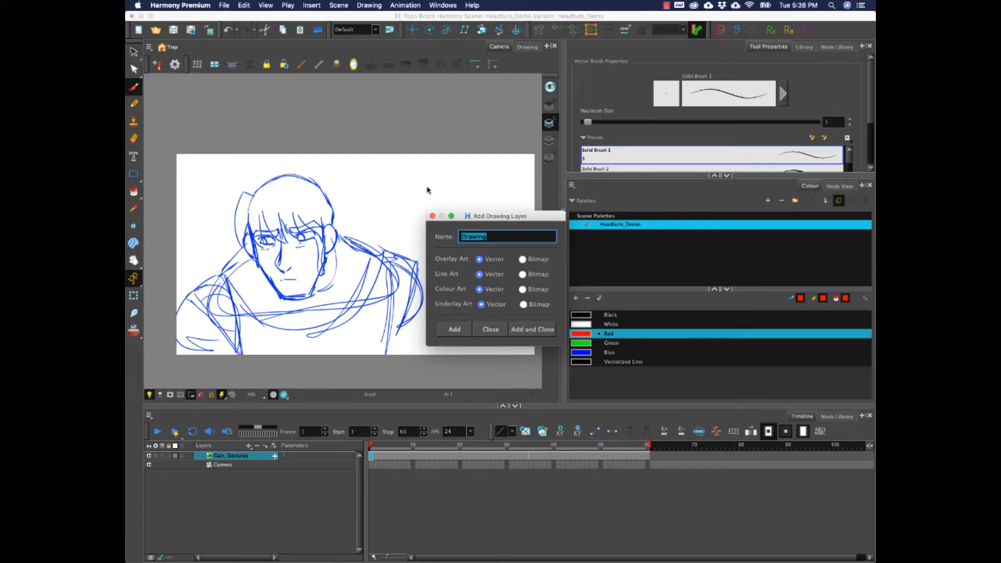
{"action": "type", "text": "Hea"}
{"action": "left_click", "coordinate": [534, 329]}
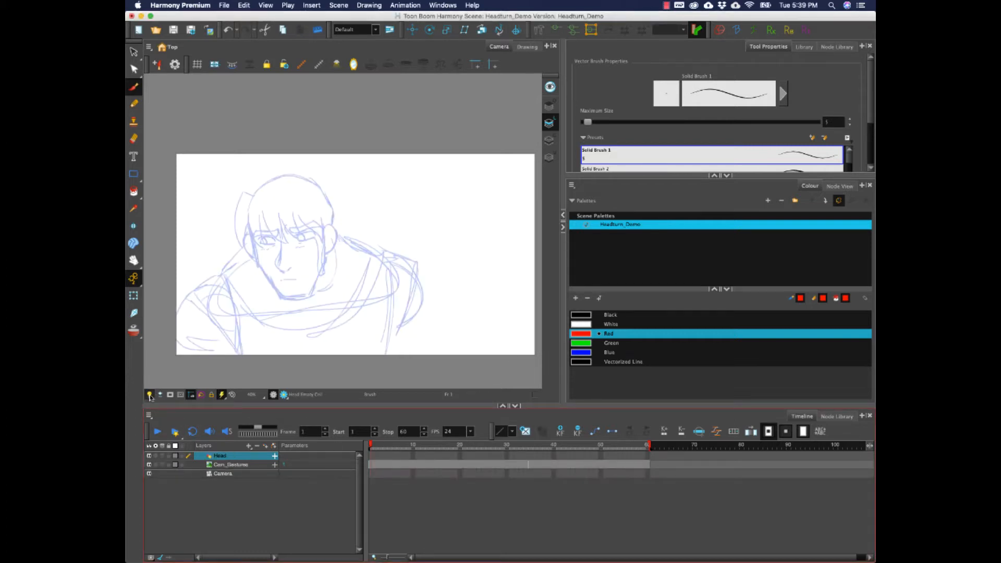
- With the Head layer selected, change the Red palette swatch to a darker red
{"action": "left_click", "coordinate": [246, 467]}
{"action": "left_click", "coordinate": [247, 457]}
{"action": "double_click", "coordinate": [583, 334]}
{"action": "left_click_drag", "start_coordinate": [485, 197], "coordinate": [474, 201]}
{"action": "left_click", "coordinate": [388, 183]}
- On frame 2 of the Head layer, trace the first pose's jaw, skull and camera-side ear in red over the gesture sketch
{"action": "mouse_move", "coordinate": [542, 452]}
{"action": "left_mouse_down"}
{"action": "mouse_move", "coordinate": [479, 447]}
{"action": "mouse_move", "coordinate": [531, 448]}
{"action": "left_mouse_up"}
{"action": "left_click_drag", "start_coordinate": [388, 444], "coordinate": [371, 445]}
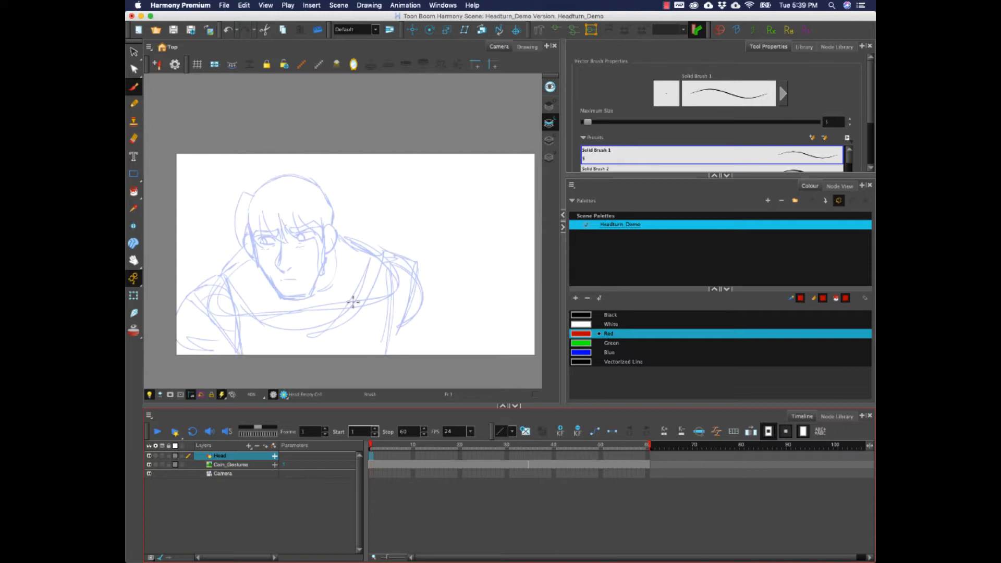
{"action": "left_click_drag", "start_coordinate": [301, 275], "coordinate": [341, 268]}
{"action": "scroll", "coordinate": [339, 267], "scroll_direction": "up", "scroll_amount": 3}
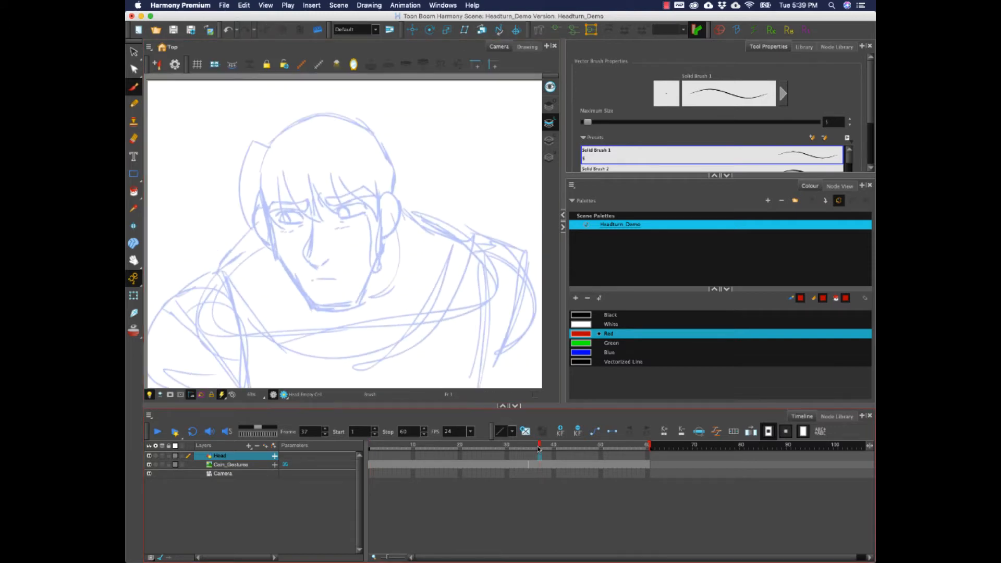
{"action": "left_click", "coordinate": [540, 447]}
{"action": "left_click", "coordinate": [375, 444]}
{"action": "mouse_move", "coordinate": [268, 223]}
{"action": "left_mouse_down"}
{"action": "mouse_move", "coordinate": [282, 275]}
{"action": "mouse_move", "coordinate": [310, 305]}
{"action": "mouse_move", "coordinate": [349, 304]}
{"action": "left_mouse_up"}
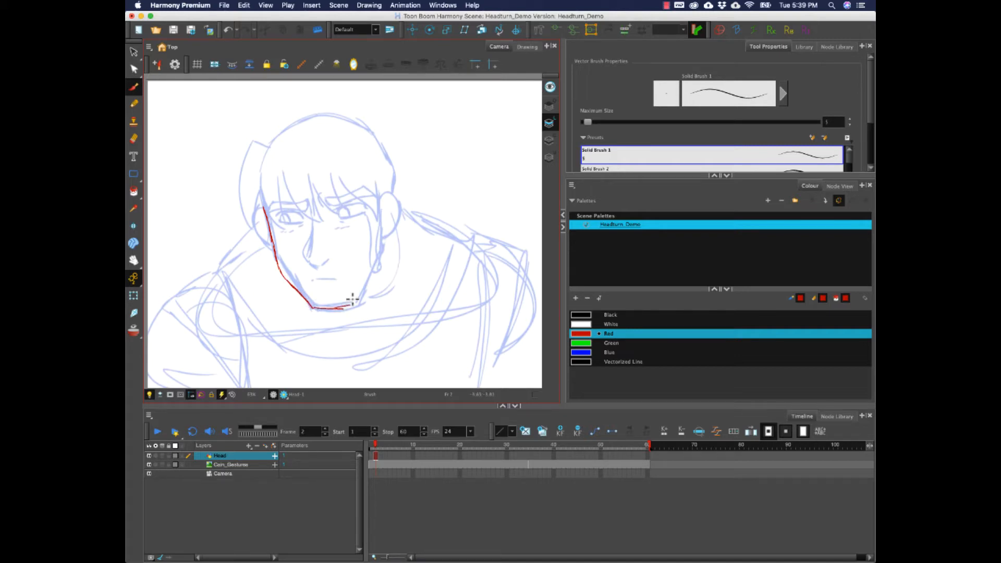
{"action": "left_click_drag", "start_coordinate": [294, 288], "coordinate": [314, 308]}
{"action": "left_click_drag", "start_coordinate": [354, 306], "coordinate": [377, 260]}
{"action": "left_click_drag", "start_coordinate": [377, 219], "coordinate": [380, 258]}
{"action": "mouse_move", "coordinate": [263, 208]}
{"action": "left_mouse_down"}
{"action": "mouse_move", "coordinate": [265, 155]}
{"action": "mouse_move", "coordinate": [316, 115]}
{"action": "mouse_move", "coordinate": [296, 128]}
{"action": "mouse_move", "coordinate": [343, 116]}
{"action": "mouse_move", "coordinate": [328, 117]}
{"action": "mouse_move", "coordinate": [377, 144]}
{"action": "mouse_move", "coordinate": [395, 173]}
{"action": "mouse_move", "coordinate": [384, 201]}
{"action": "mouse_move", "coordinate": [396, 199]}
{"action": "mouse_move", "coordinate": [398, 223]}
{"action": "mouse_move", "coordinate": [387, 235]}
{"action": "mouse_move", "coordinate": [394, 225]}
{"action": "mouse_move", "coordinate": [391, 194]}
{"action": "left_mouse_up"}
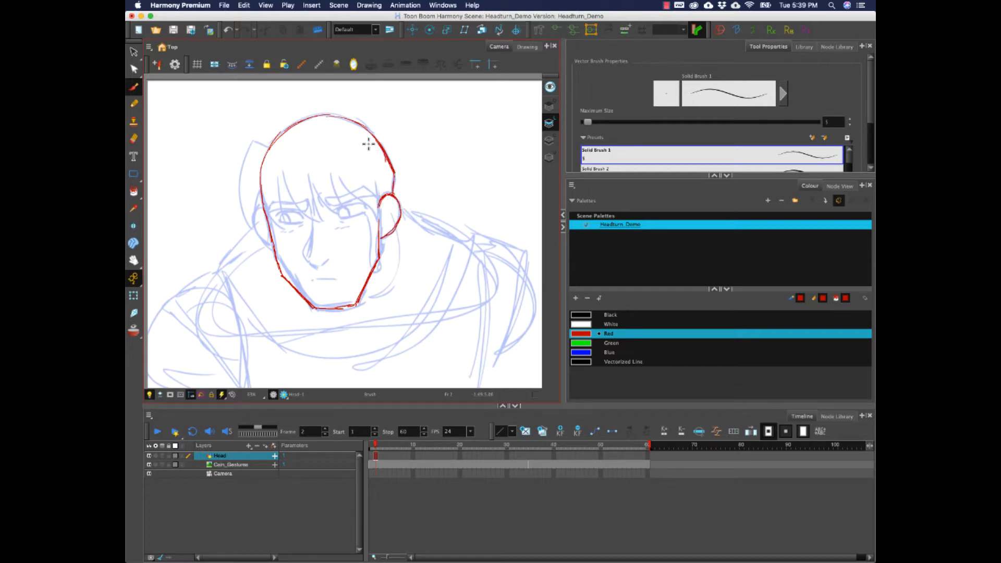
{"action": "mouse_move", "coordinate": [361, 142]}
{"action": "left_mouse_down"}
{"action": "mouse_move", "coordinate": [413, 105]}
{"action": "mouse_move", "coordinate": [395, 187]}
{"action": "left_mouse_up"}
{"action": "left_click_drag", "start_coordinate": [408, 127], "coordinate": [375, 166]}
{"action": "left_click_drag", "start_coordinate": [383, 157], "coordinate": [394, 182]}
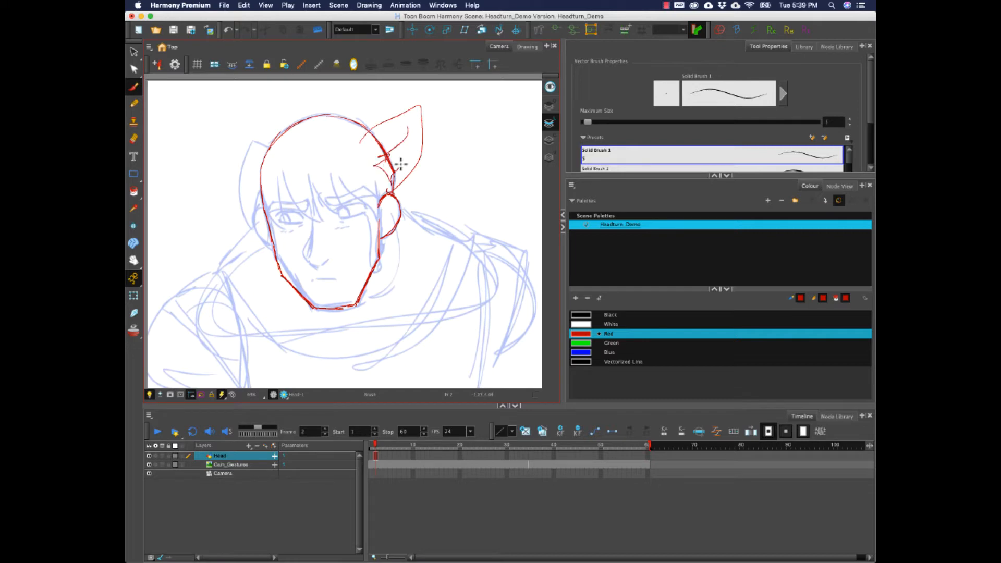
{"action": "key", "text": "super+z"}
{"action": "key", "text": "super+z"}
{"action": "key", "text": "super+z"}
{"action": "key", "text": "super+z"}
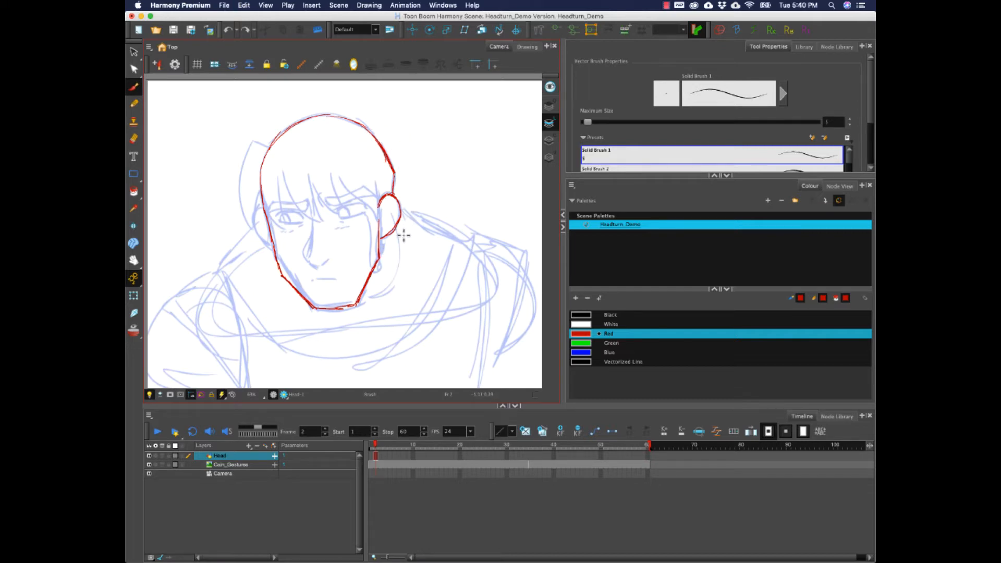
- Trace the far ear and the nose in red and strengthen the side of the head on the first pose
{"action": "mouse_move", "coordinate": [263, 207]}
{"action": "left_mouse_down"}
{"action": "mouse_move", "coordinate": [254, 224]}
{"action": "mouse_move", "coordinate": [273, 248]}
{"action": "left_mouse_up"}
{"action": "left_click_drag", "start_coordinate": [395, 185], "coordinate": [397, 226]}
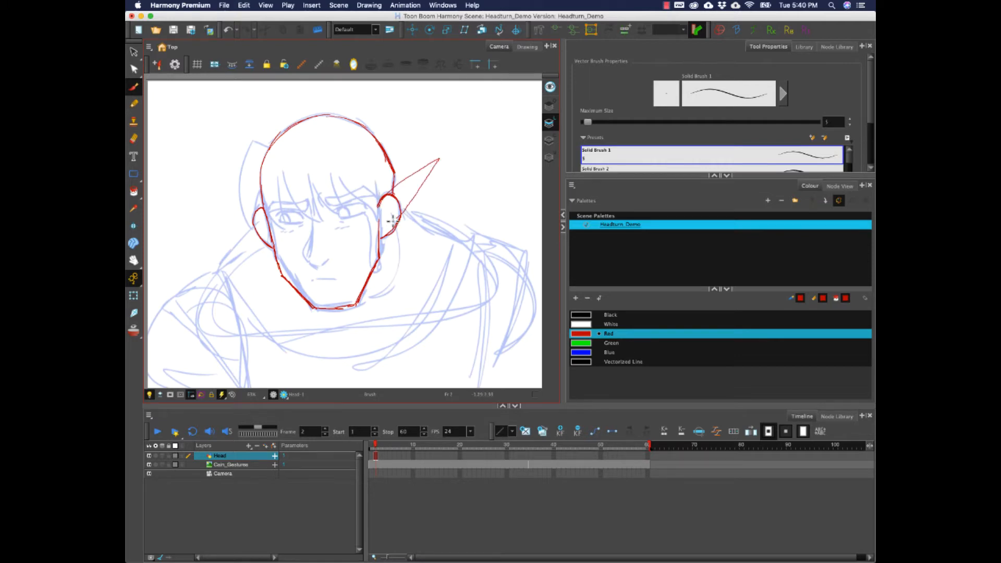
{"action": "key", "text": "ctrl+z"}
{"action": "mouse_move", "coordinate": [312, 211]}
{"action": "left_mouse_down"}
{"action": "mouse_move", "coordinate": [308, 261]}
{"action": "mouse_move", "coordinate": [321, 266]}
{"action": "mouse_move", "coordinate": [305, 255]}
{"action": "mouse_move", "coordinate": [315, 256]}
{"action": "left_mouse_up"}
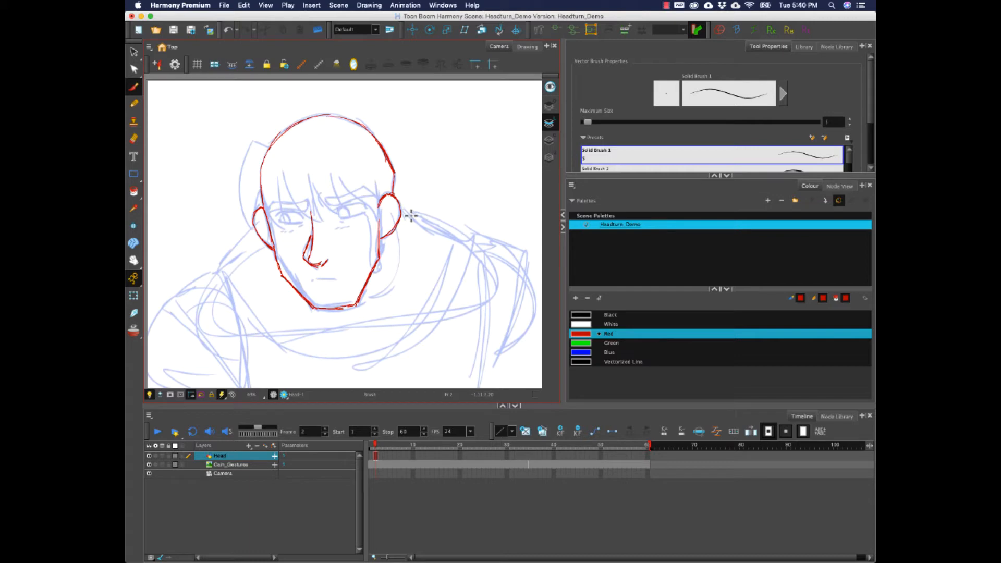
{"action": "left_click_drag", "start_coordinate": [264, 164], "coordinate": [258, 211]}
- Compare the first pose with the turned pose, and reinforce the cheek and jaw line of the first head drawing
{"action": "left_click", "coordinate": [535, 457]}
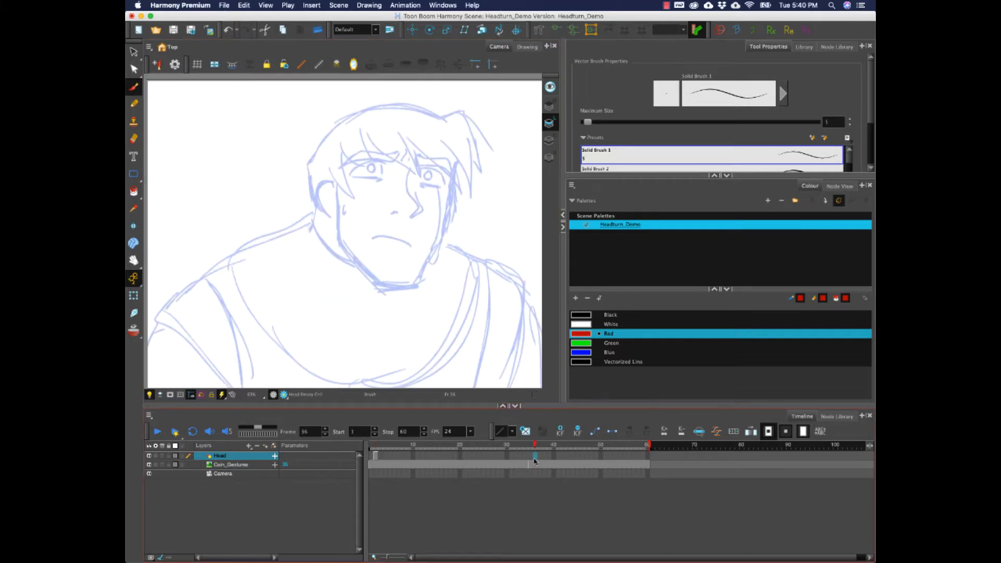
{"action": "left_click", "coordinate": [390, 457]}
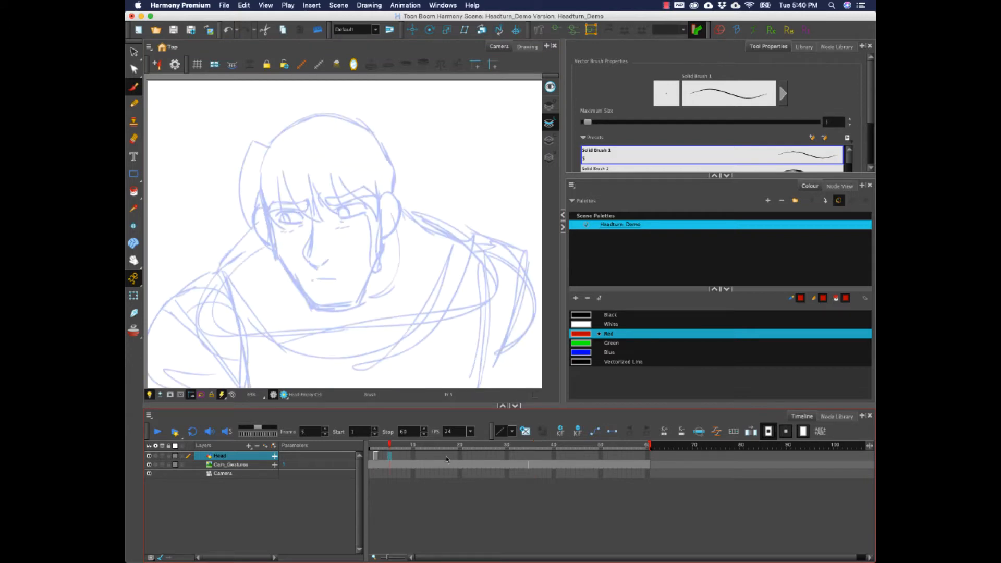
{"action": "left_click", "coordinate": [531, 458]}
{"action": "left_click", "coordinate": [377, 458]}
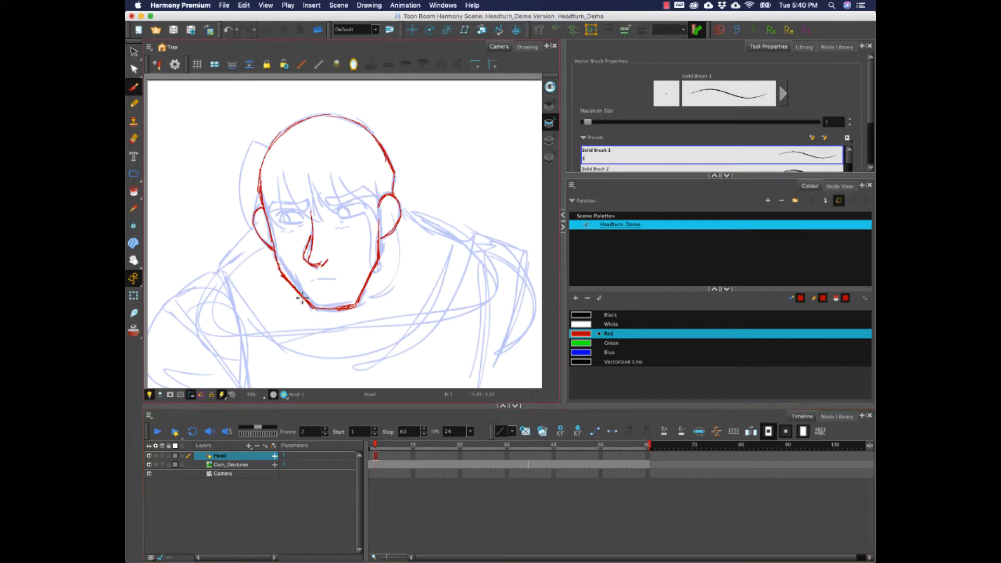
{"action": "left_click_drag", "start_coordinate": [272, 237], "coordinate": [290, 282]}
{"action": "key", "text": "alt+b"}
{"action": "mouse_move", "coordinate": [282, 270]}
{"action": "left_mouse_down"}
{"action": "mouse_move", "coordinate": [275, 251]}
{"action": "mouse_move", "coordinate": [313, 306]}
{"action": "left_mouse_up"}
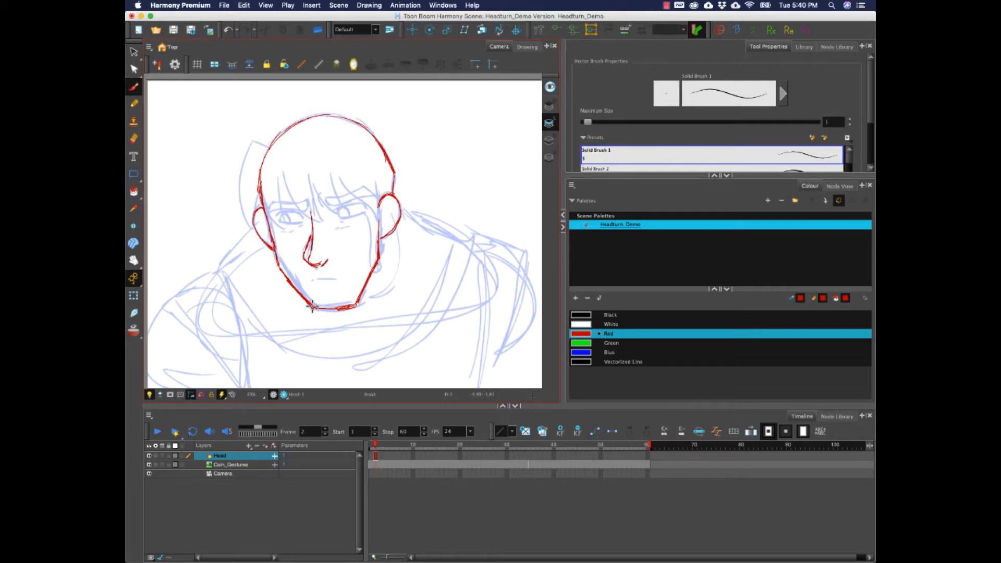
- Extend the first head drawing's exposure back to frame 1
{"action": "left_click", "coordinate": [376, 456]}
{"action": "key", "text": "comma"}
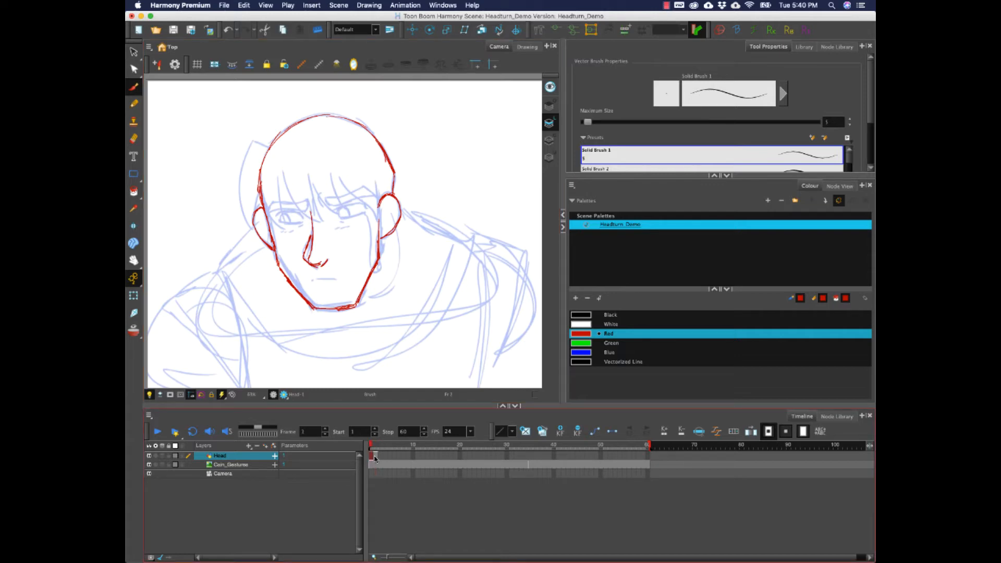
{"action": "key", "text": "period"}
- On frame 35 of the Head layer, trace the turned pose's face contour, jaw, nose and ear in red
{"action": "left_click", "coordinate": [532, 458]}
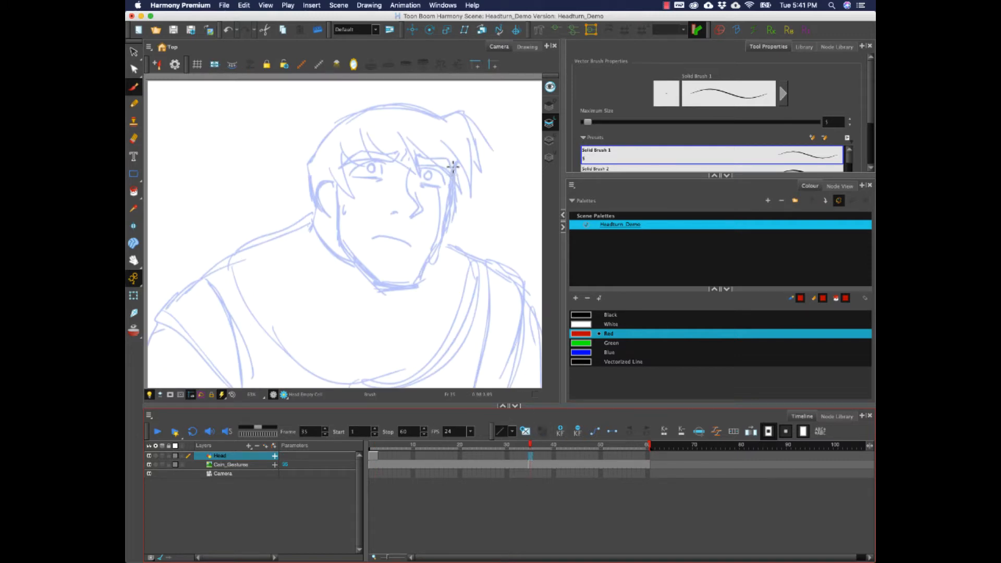
{"action": "left_click_drag", "start_coordinate": [452, 164], "coordinate": [451, 208]}
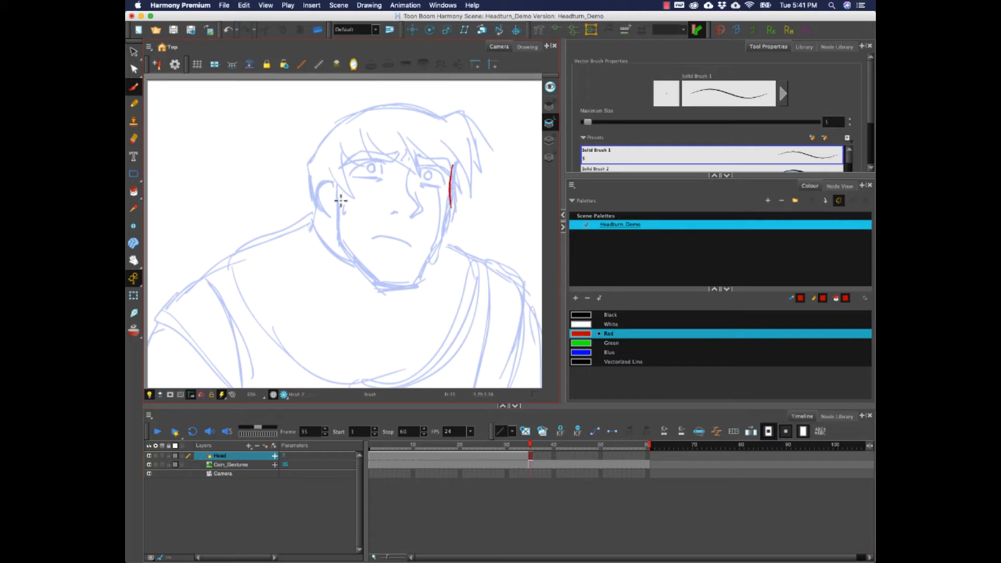
{"action": "mouse_move", "coordinate": [339, 205]}
{"action": "left_mouse_down"}
{"action": "mouse_move", "coordinate": [339, 240]}
{"action": "mouse_move", "coordinate": [360, 267]}
{"action": "mouse_move", "coordinate": [374, 281]}
{"action": "mouse_move", "coordinate": [348, 253]}
{"action": "mouse_move", "coordinate": [389, 288]}
{"action": "left_mouse_up"}
{"action": "left_click", "coordinate": [371, 447]}
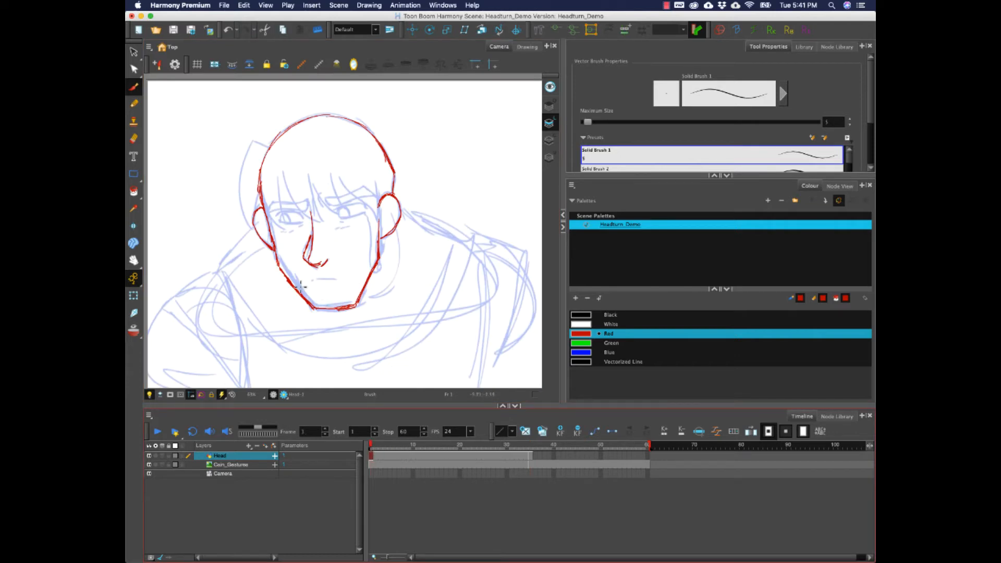
{"action": "left_click_drag", "start_coordinate": [387, 447], "coordinate": [427, 447]}
{"action": "left_click", "coordinate": [530, 447]}
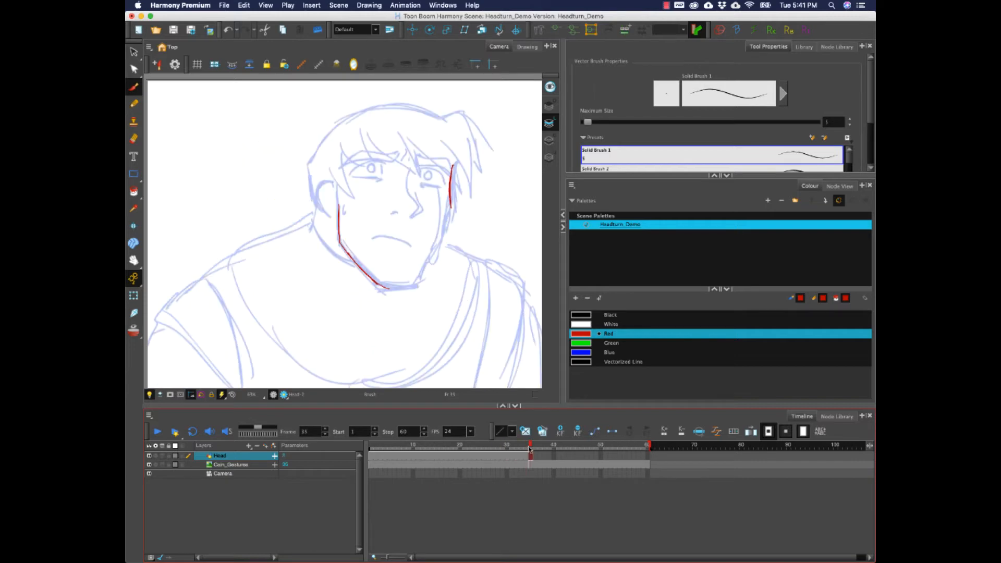
{"action": "mouse_move", "coordinate": [450, 195]}
{"action": "left_mouse_down"}
{"action": "mouse_move", "coordinate": [443, 238]}
{"action": "mouse_move", "coordinate": [421, 276]}
{"action": "mouse_move", "coordinate": [384, 288]}
{"action": "mouse_move", "coordinate": [409, 288]}
{"action": "mouse_move", "coordinate": [382, 286]}
{"action": "mouse_move", "coordinate": [423, 279]}
{"action": "mouse_move", "coordinate": [412, 284]}
{"action": "mouse_move", "coordinate": [435, 251]}
{"action": "left_mouse_up"}
{"action": "mouse_move", "coordinate": [410, 167]}
{"action": "left_mouse_down"}
{"action": "mouse_move", "coordinate": [419, 208]}
{"action": "mouse_move", "coordinate": [412, 217]}
{"action": "mouse_move", "coordinate": [398, 211]}
{"action": "mouse_move", "coordinate": [412, 188]}
{"action": "mouse_move", "coordinate": [417, 215]}
{"action": "left_mouse_up"}
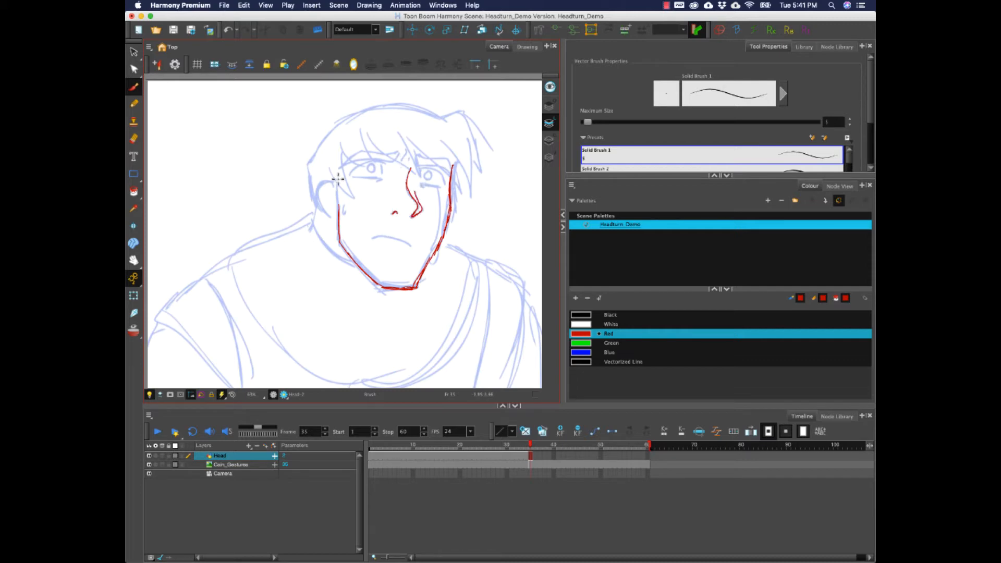
{"action": "mouse_move", "coordinate": [338, 184]}
{"action": "left_mouse_down"}
{"action": "mouse_move", "coordinate": [328, 179]}
{"action": "mouse_move", "coordinate": [319, 201]}
{"action": "mouse_move", "coordinate": [338, 222]}
{"action": "mouse_move", "coordinate": [333, 181]}
{"action": "mouse_move", "coordinate": [321, 206]}
{"action": "mouse_move", "coordinate": [337, 221]}
{"action": "left_mouse_up"}
- Check the turned head against the first pose, and trace its skull outline in red on frame 35
{"action": "left_click", "coordinate": [517, 457]}
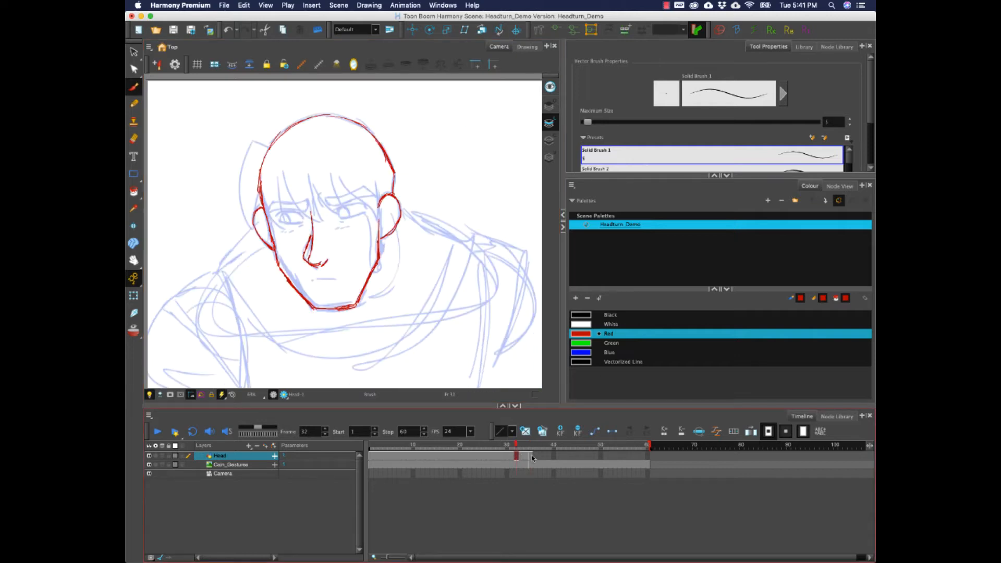
{"action": "left_click", "coordinate": [531, 458]}
{"action": "left_click", "coordinate": [524, 457]}
{"action": "left_click", "coordinate": [533, 457]}
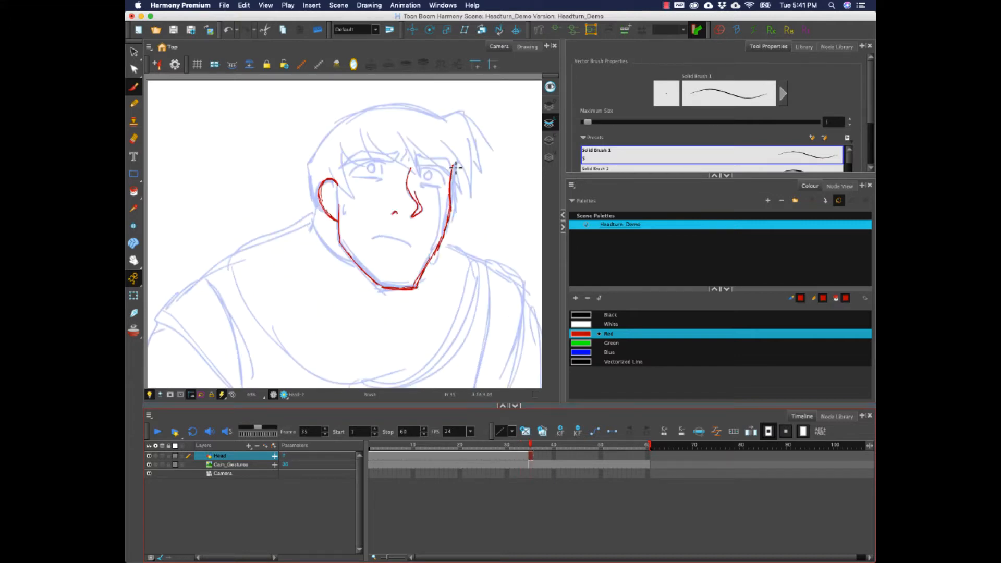
{"action": "mouse_move", "coordinate": [452, 168]}
{"action": "left_mouse_down"}
{"action": "mouse_move", "coordinate": [432, 113]}
{"action": "mouse_move", "coordinate": [403, 106]}
{"action": "mouse_move", "coordinate": [365, 110]}
{"action": "mouse_move", "coordinate": [312, 149]}
{"action": "mouse_move", "coordinate": [317, 210]}
{"action": "mouse_move", "coordinate": [311, 157]}
{"action": "left_mouse_up"}
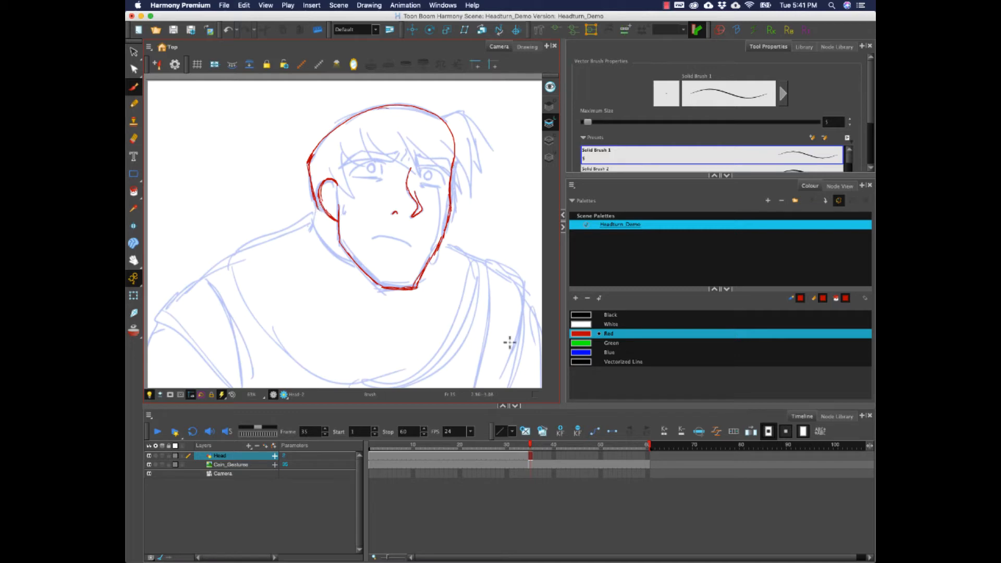
- Flip between the two head poses and add small nostril marks to the noses
{"action": "left_click", "coordinate": [522, 457]}
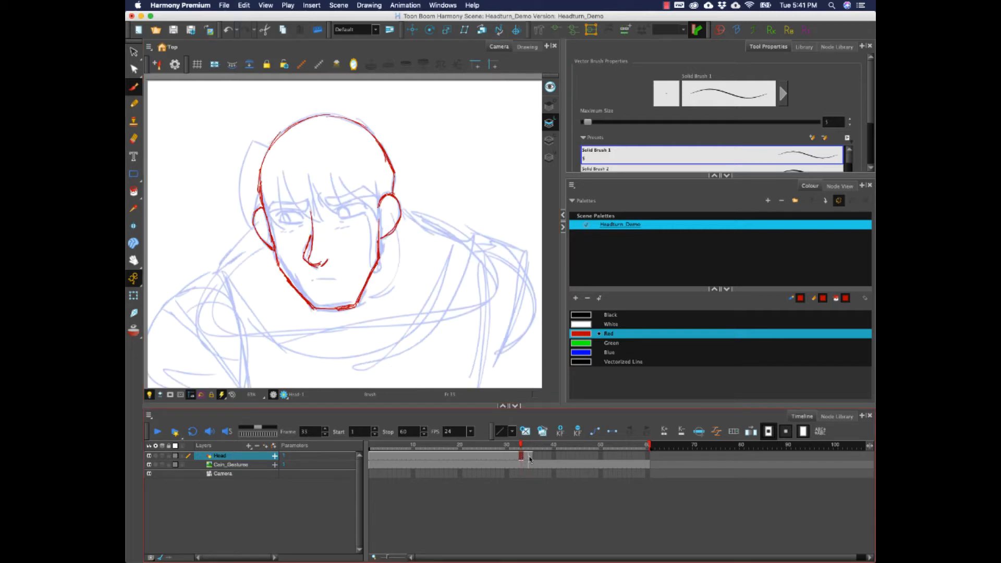
{"action": "left_click", "coordinate": [529, 458]}
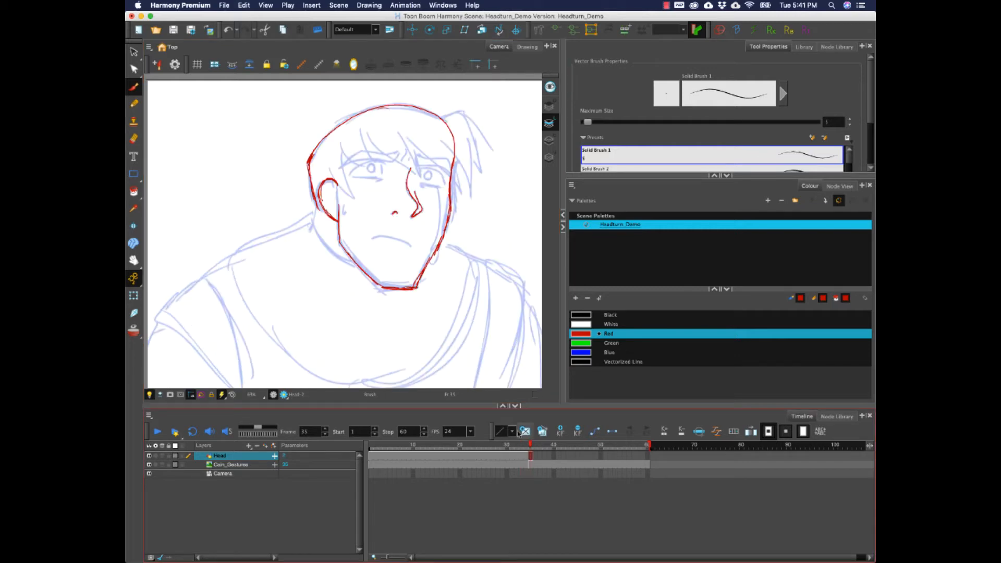
{"action": "left_click", "coordinate": [376, 457]}
{"action": "left_click", "coordinate": [528, 457]}
{"action": "left_click", "coordinate": [375, 456]}
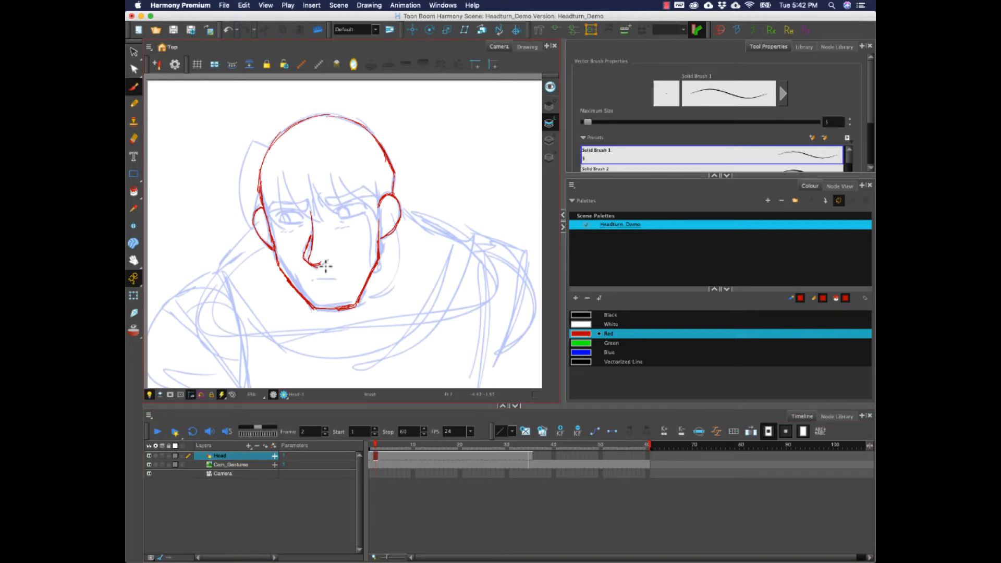
{"action": "left_click_drag", "start_coordinate": [324, 265], "coordinate": [331, 263]}
{"action": "left_click", "coordinate": [531, 457]}
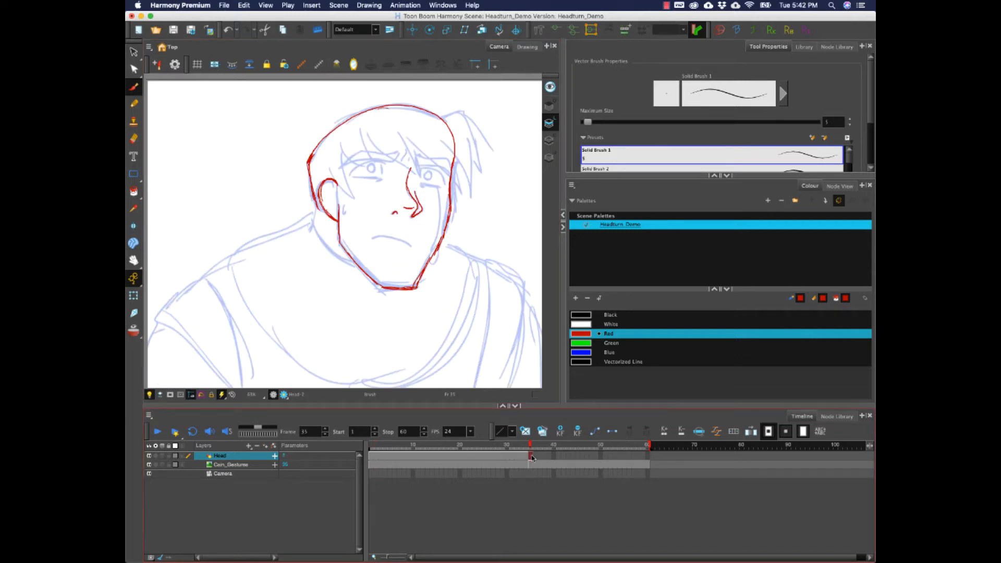
{"action": "left_click", "coordinate": [428, 457]}
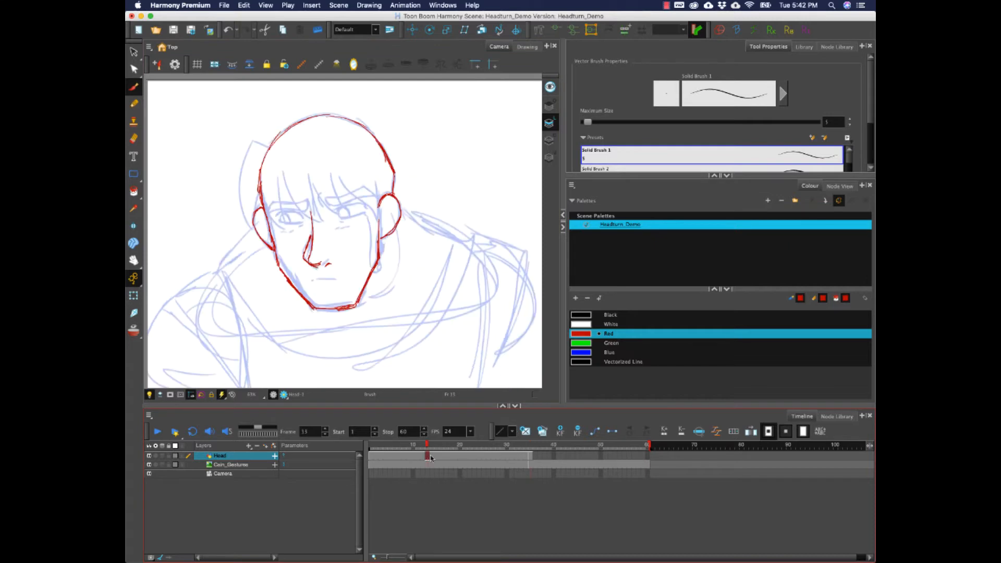
- Extend the turned head drawing's exposure from frame 35 to frame 60 on the Head layer
{"action": "left_click", "coordinate": [530, 457]}
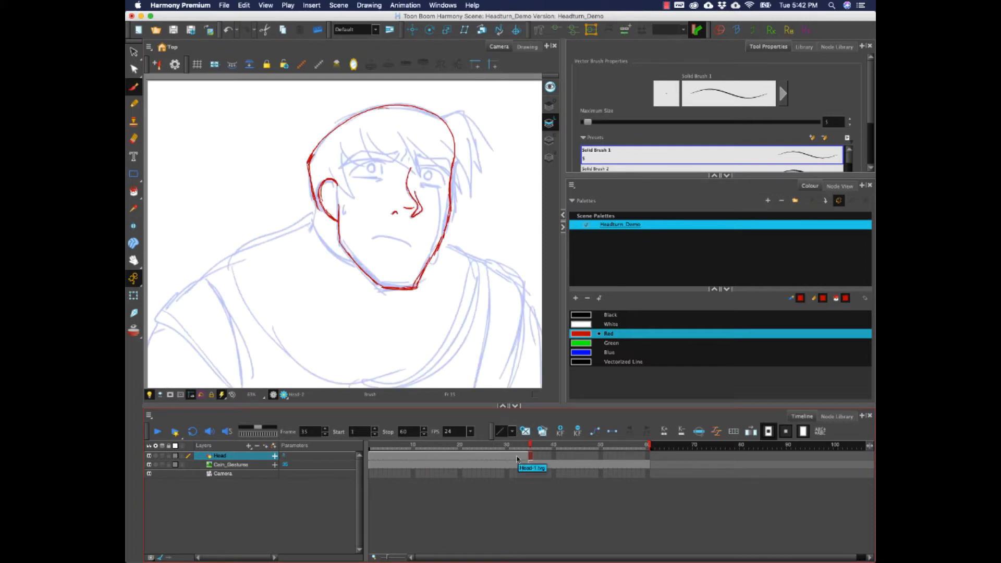
{"action": "left_click", "coordinate": [648, 457]}
{"action": "key", "text": "F5"}
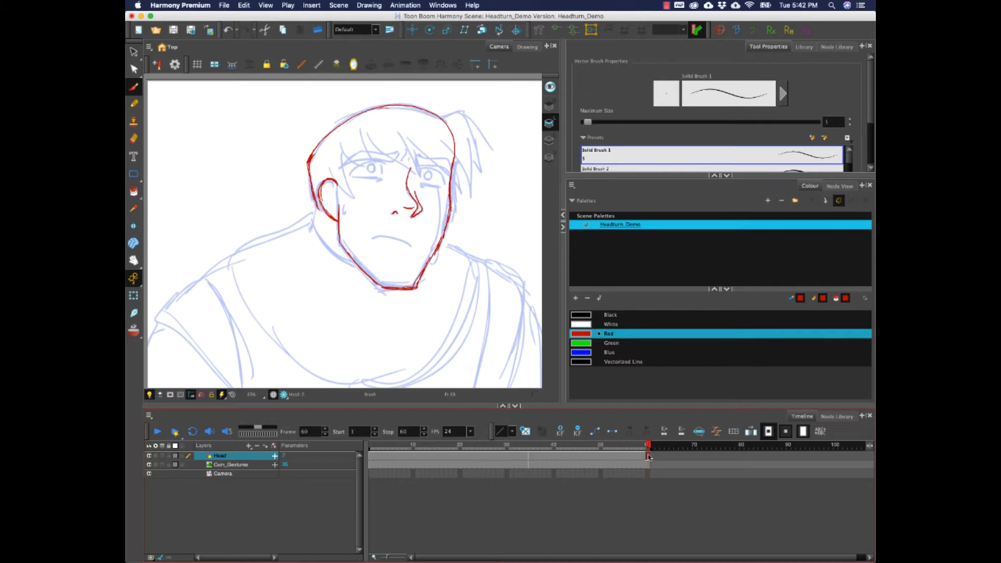
- Compare the first and turned head drawings across the frames between them
{"action": "mouse_move", "coordinate": [510, 448]}
{"action": "left_mouse_down"}
{"action": "mouse_move", "coordinate": [533, 448]}
{"action": "mouse_move", "coordinate": [521, 447]}
{"action": "left_mouse_up"}
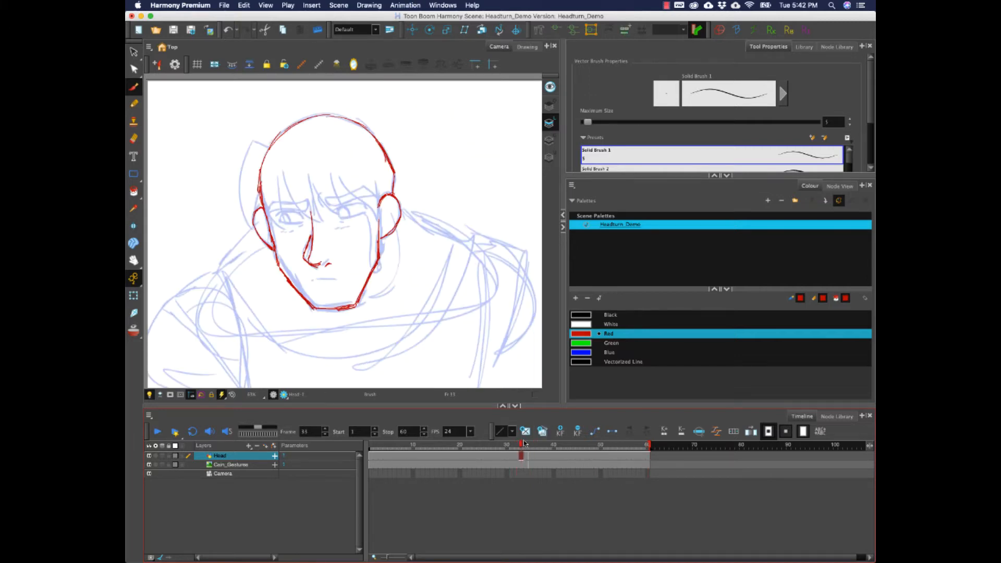
{"action": "left_click", "coordinate": [470, 457]}
{"action": "left_click", "coordinate": [459, 457]}
{"action": "left_click", "coordinate": [456, 450]}
{"action": "left_click", "coordinate": [528, 459]}
{"action": "left_click", "coordinate": [531, 460]}
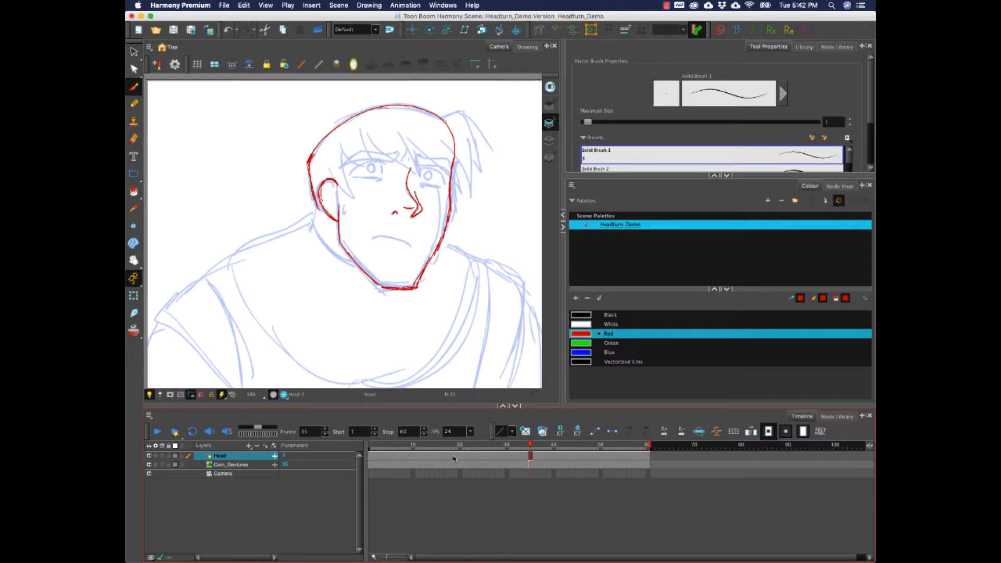
- Clear the Head layer's cells from frame 13 up to the turned head drawing
{"action": "left_click_drag", "start_coordinate": [417, 455], "coordinate": [423, 457]}
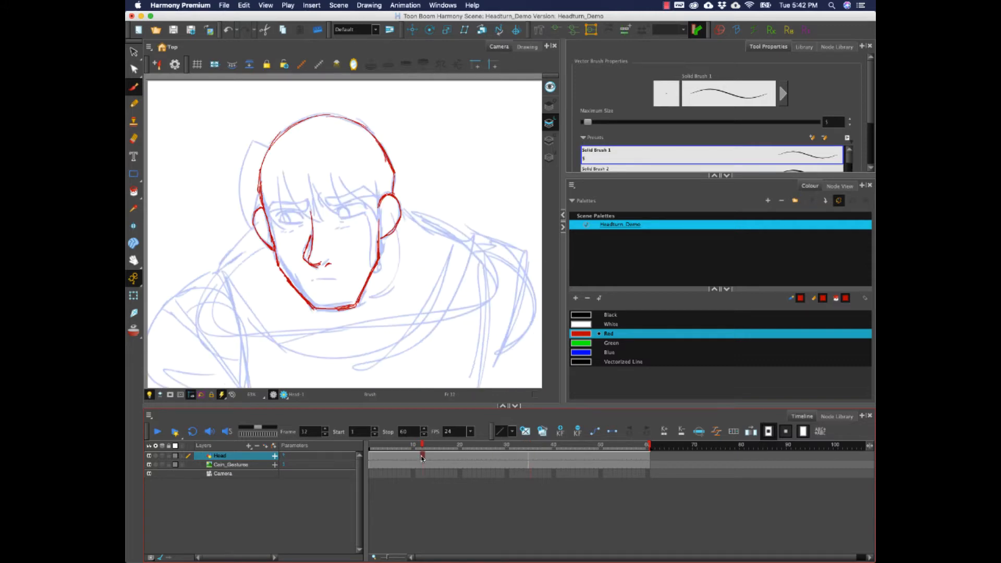
{"action": "left_click", "coordinate": [426, 457]}
{"action": "left_click", "coordinate": [423, 457]}
{"action": "left_click", "coordinate": [428, 457]}
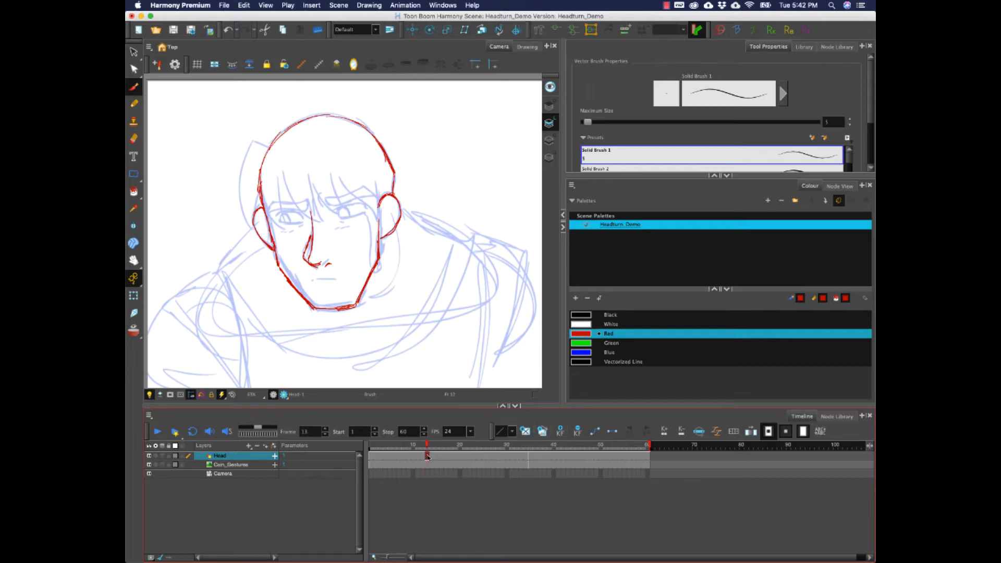
{"action": "left_click", "coordinate": [530, 459], "text": "shift"}
{"action": "key", "text": "Delete"}
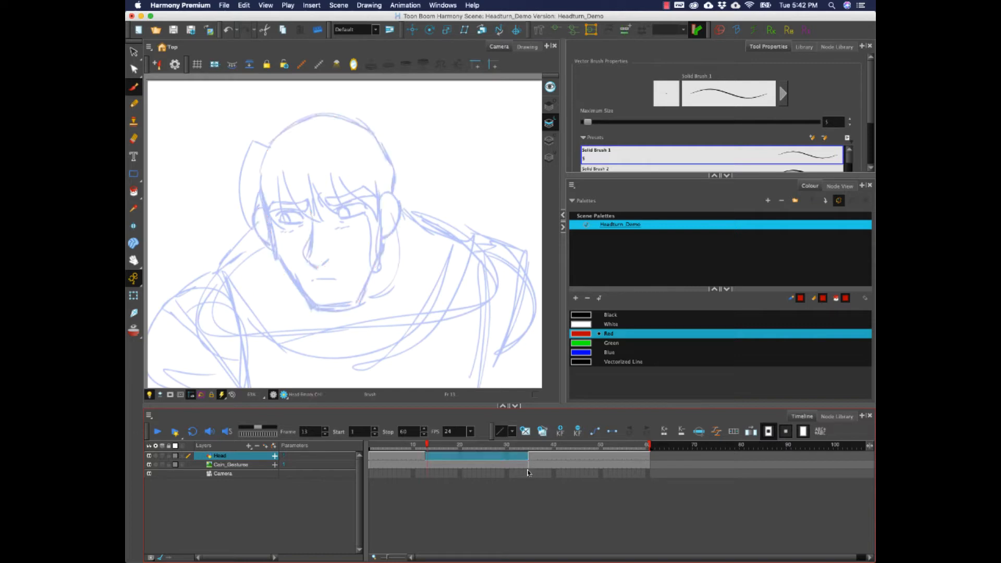
- Restore the first head drawing on frame 13 of the Head layer
{"action": "left_click", "coordinate": [430, 457]}
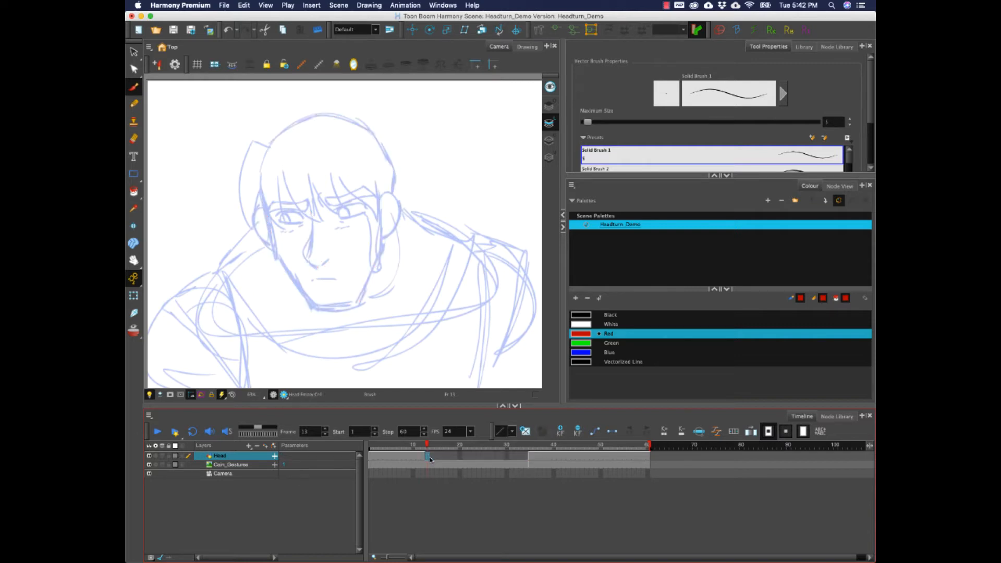
{"action": "left_click_drag", "start_coordinate": [428, 447], "coordinate": [428, 447]}
{"action": "key", "text": "period"}
{"action": "key", "text": "comma"}
{"action": "left_click", "coordinate": [425, 457]}
{"action": "left_click_drag", "start_coordinate": [437, 446], "coordinate": [482, 447]}
{"action": "key", "text": "ctrl+v"}
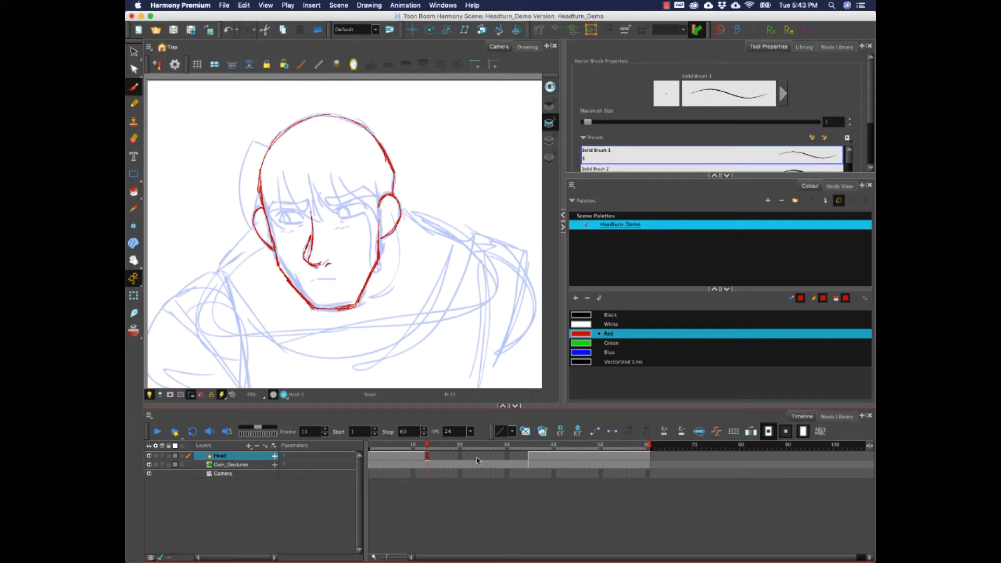
- Turn on onion skin at frame 24 and widen its range to cover both head drawings
{"action": "left_click", "coordinate": [477, 457]}
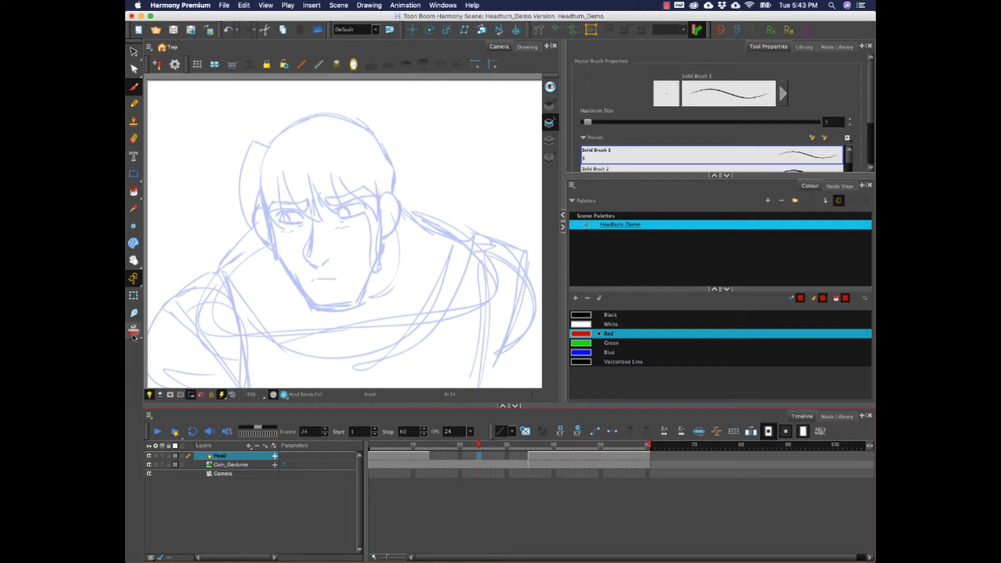
{"action": "left_click_drag", "start_coordinate": [492, 447], "coordinate": [539, 441]}
{"action": "left_click_drag", "start_coordinate": [467, 444], "coordinate": [419, 444]}
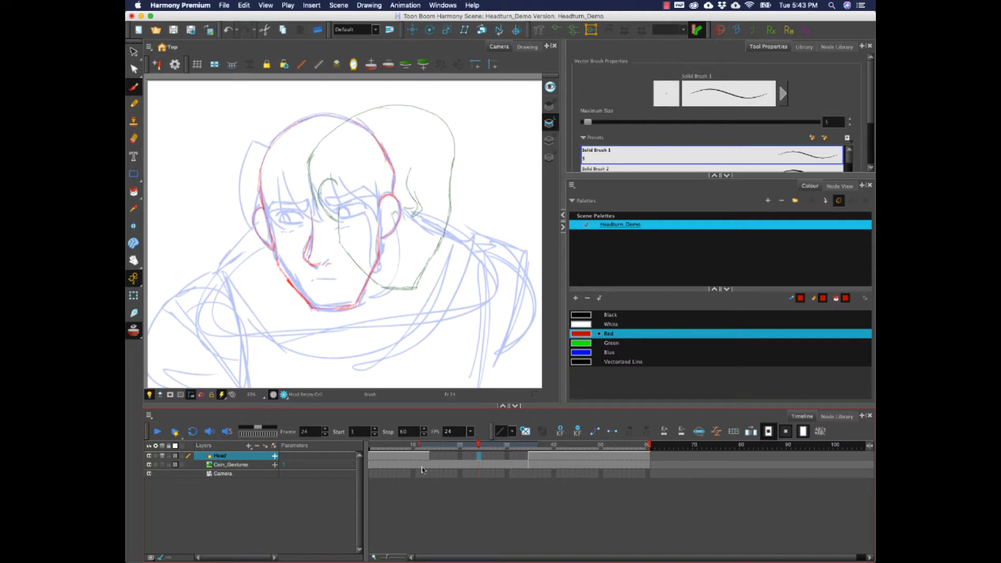
- Hide the rough gestures layer and create an empty drawing on frame 24 of the Head layer
{"action": "left_click", "coordinate": [150, 465]}
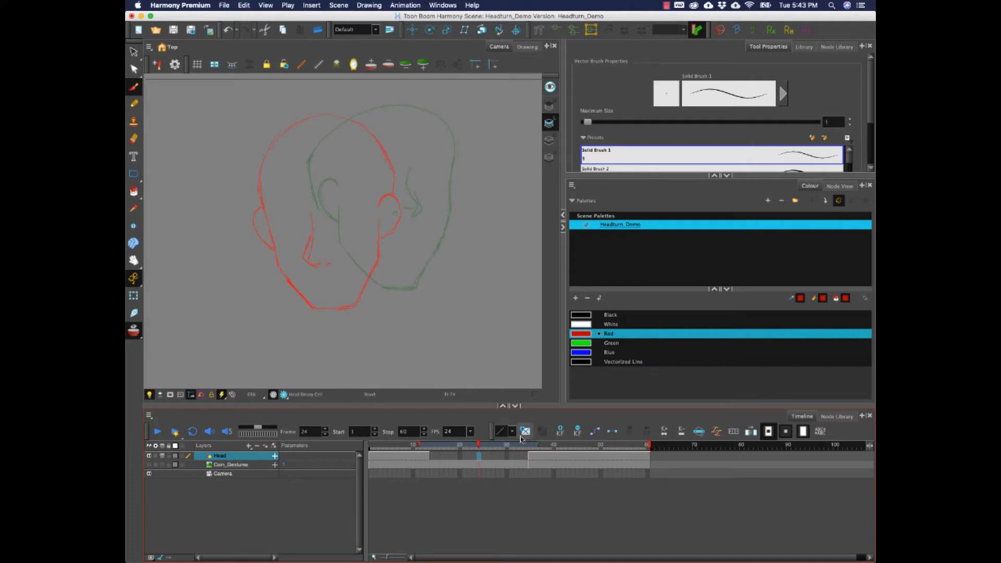
{"action": "right_click", "coordinate": [479, 459]}
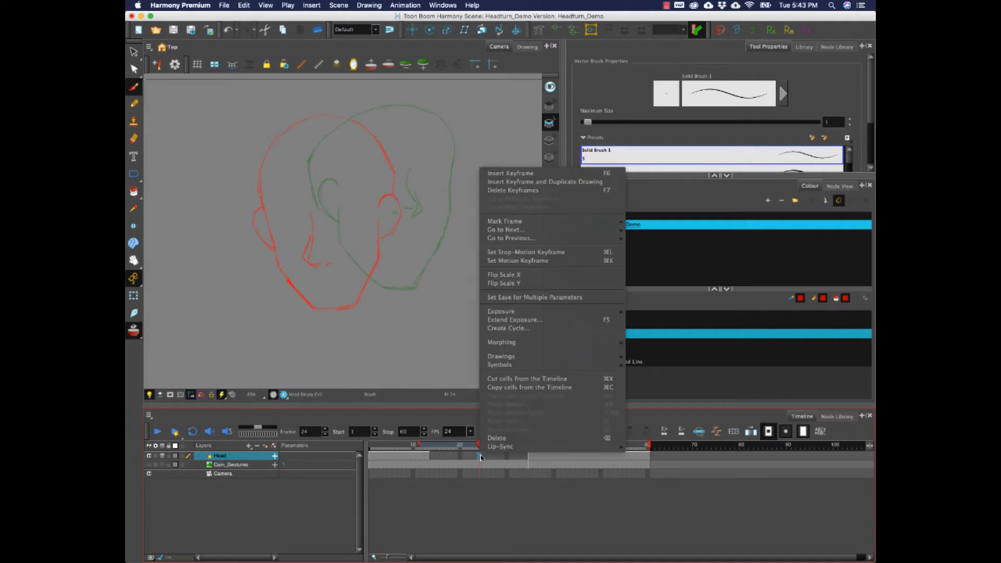
{"action": "mouse_move", "coordinate": [615, 358]}
{"action": "left_click", "coordinate": [686, 360]}
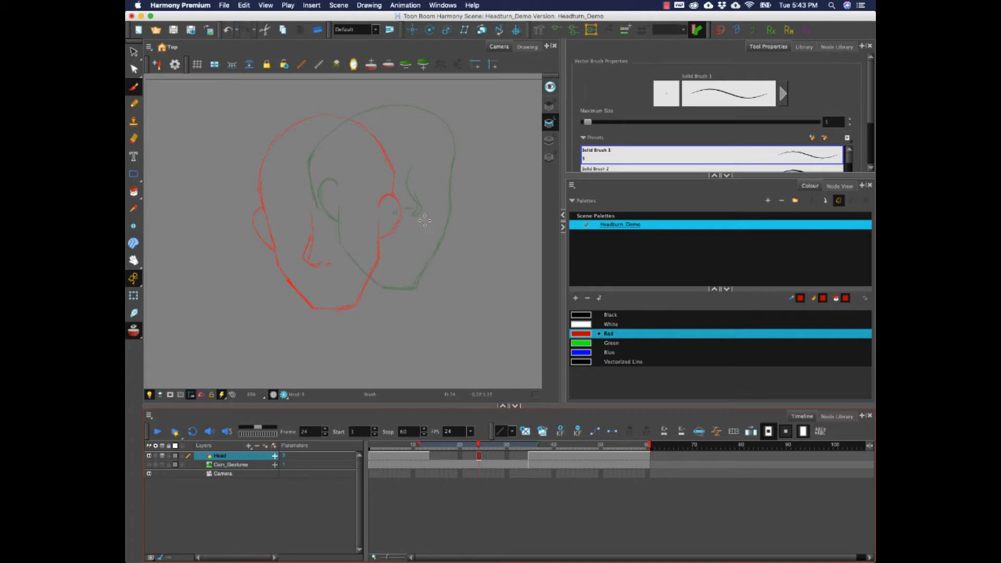
- Sketch a small round demonstration head with a horizontal eye line and simple facial features, with the onion skin off
{"action": "mouse_move", "coordinate": [432, 217]}
{"action": "left_mouse_down"}
{"action": "mouse_move", "coordinate": [451, 298]}
{"action": "mouse_move", "coordinate": [407, 235]}
{"action": "mouse_move", "coordinate": [474, 260]}
{"action": "mouse_move", "coordinate": [421, 298]}
{"action": "left_mouse_up"}
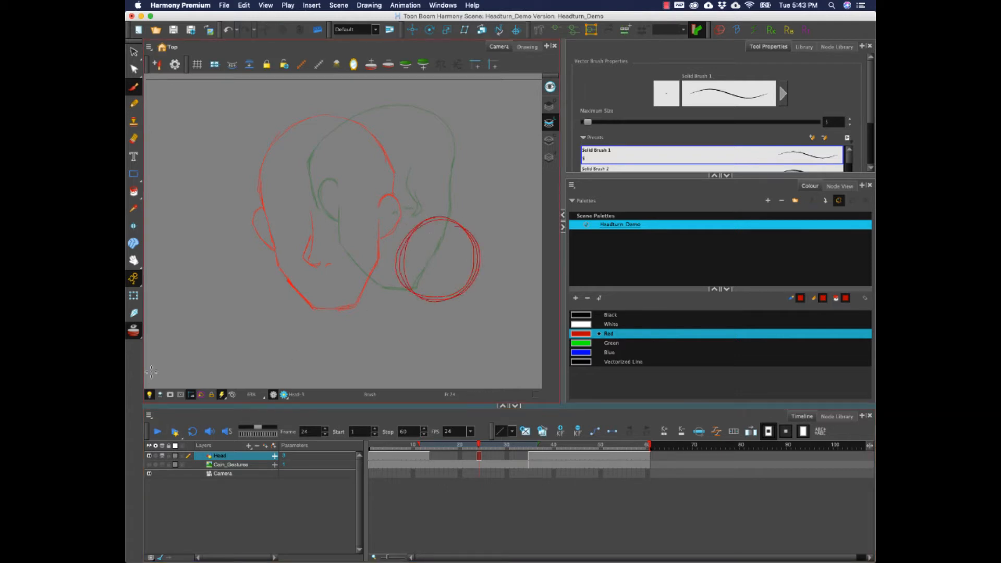
{"action": "key", "text": "alt+o"}
{"action": "mouse_move", "coordinate": [397, 262]}
{"action": "left_mouse_down"}
{"action": "mouse_move", "coordinate": [478, 266]}
{"action": "mouse_move", "coordinate": [395, 269]}
{"action": "mouse_move", "coordinate": [422, 245]}
{"action": "mouse_move", "coordinate": [478, 277]}
{"action": "mouse_move", "coordinate": [463, 248]}
{"action": "mouse_move", "coordinate": [455, 257]}
{"action": "mouse_move", "coordinate": [457, 240]}
{"action": "mouse_move", "coordinate": [443, 277]}
{"action": "mouse_move", "coordinate": [418, 257]}
{"action": "mouse_move", "coordinate": [426, 249]}
{"action": "mouse_move", "coordinate": [430, 262]}
{"action": "mouse_move", "coordinate": [453, 242]}
{"action": "mouse_move", "coordinate": [452, 253]}
{"action": "mouse_move", "coordinate": [470, 260]}
{"action": "mouse_move", "coordinate": [427, 242]}
{"action": "mouse_move", "coordinate": [426, 252]}
{"action": "mouse_move", "coordinate": [452, 241]}
{"action": "left_mouse_up"}
{"action": "key", "text": "alt+e"}
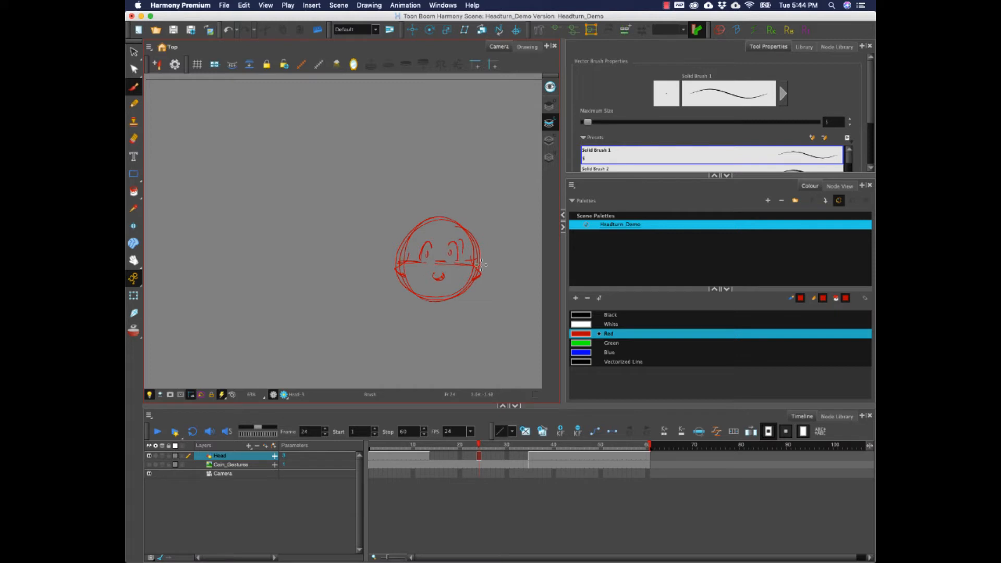
{"action": "mouse_move", "coordinate": [404, 285]}
{"action": "left_mouse_down"}
{"action": "mouse_move", "coordinate": [444, 303]}
{"action": "mouse_move", "coordinate": [417, 280]}
{"action": "mouse_move", "coordinate": [462, 288]}
{"action": "left_mouse_up"}
- Undo the whole demonstration head sketch and turn the onion skin back on
{"action": "key", "text": "super+z"}
{"action": "key", "text": "super+z"}
{"action": "key", "text": "super+z"}
{"action": "key", "text": "super+z"}
{"action": "key", "text": "super+z"}
{"action": "key", "text": "super+z"}
{"action": "key", "text": "super+z"}
{"action": "key", "text": "super+z"}
{"action": "key", "text": "super+z"}
{"action": "key", "text": "super+z"}
{"action": "key", "text": "super+z"}
{"action": "key", "text": "super+z"}
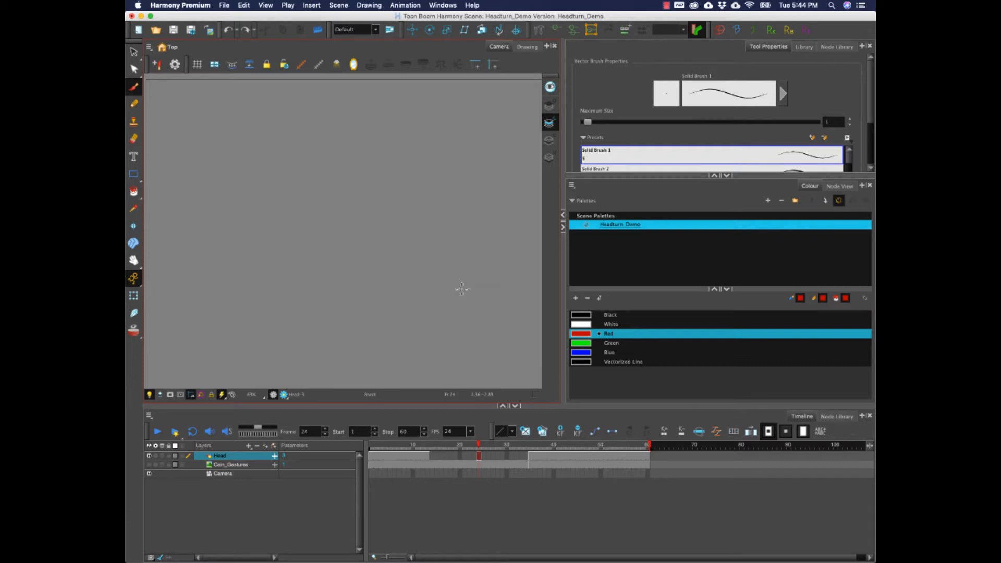
{"action": "left_click", "coordinate": [134, 332]}
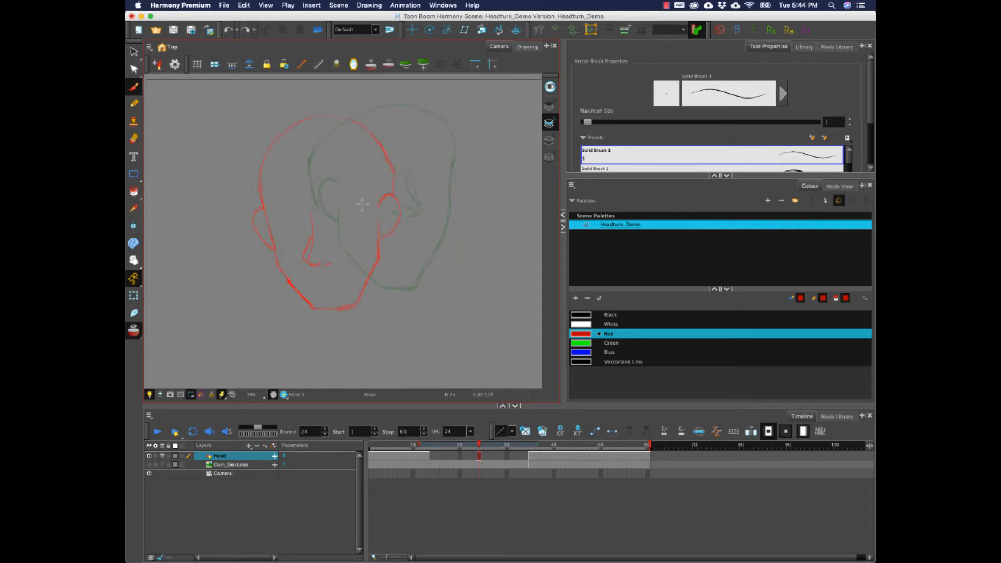
- Sketch a dipping arc under both chins and try an in-between head with a ball, centre line and jaw
{"action": "mouse_move", "coordinate": [299, 303]}
{"action": "left_mouse_down"}
{"action": "mouse_move", "coordinate": [378, 313]}
{"action": "mouse_move", "coordinate": [460, 248]}
{"action": "mouse_move", "coordinate": [457, 261]}
{"action": "left_mouse_up"}
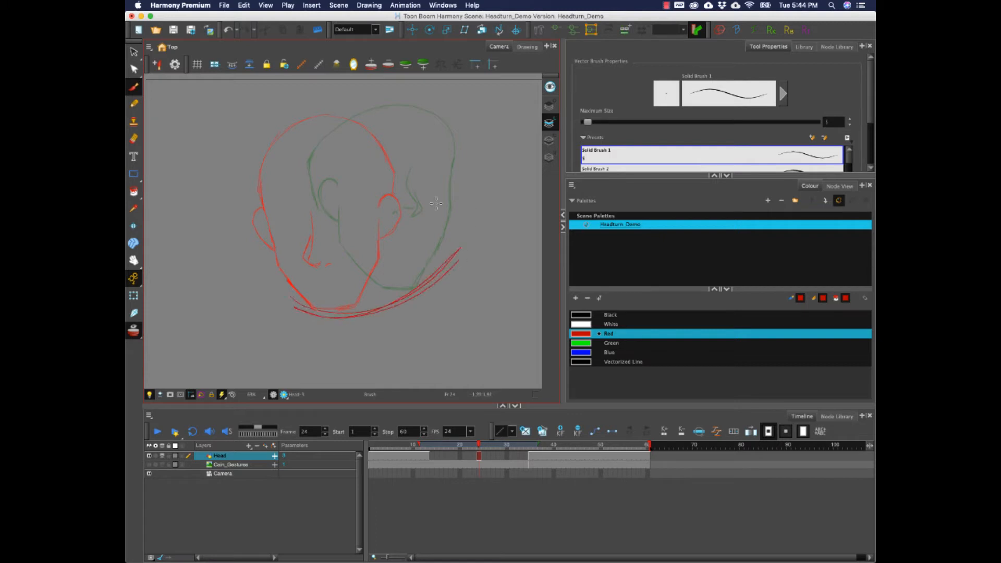
{"action": "mouse_move", "coordinate": [347, 162]}
{"action": "left_mouse_down"}
{"action": "mouse_move", "coordinate": [417, 208]}
{"action": "mouse_move", "coordinate": [401, 266]}
{"action": "mouse_move", "coordinate": [426, 219]}
{"action": "mouse_move", "coordinate": [396, 146]}
{"action": "mouse_move", "coordinate": [426, 231]}
{"action": "mouse_move", "coordinate": [359, 201]}
{"action": "mouse_move", "coordinate": [372, 272]}
{"action": "left_mouse_up"}
{"action": "mouse_move", "coordinate": [356, 154]}
{"action": "left_mouse_down"}
{"action": "mouse_move", "coordinate": [374, 263]}
{"action": "mouse_move", "coordinate": [344, 266]}
{"action": "mouse_move", "coordinate": [371, 287]}
{"action": "mouse_move", "coordinate": [385, 273]}
{"action": "left_mouse_up"}
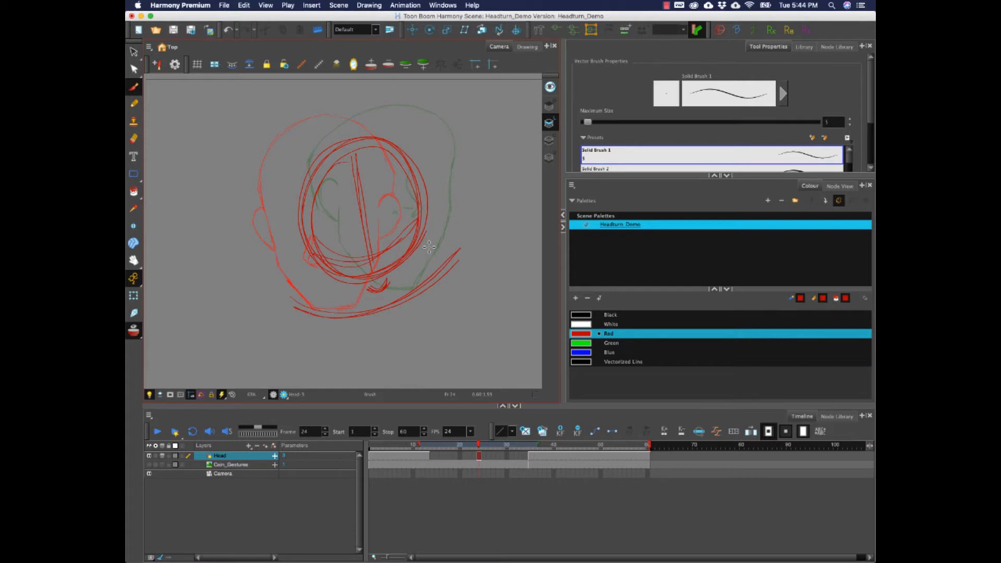
{"action": "mouse_move", "coordinate": [332, 287]}
{"action": "left_mouse_down"}
{"action": "mouse_move", "coordinate": [323, 269]}
{"action": "mouse_move", "coordinate": [380, 321]}
{"action": "left_mouse_up"}
{"action": "mouse_move", "coordinate": [421, 202]}
{"action": "left_mouse_down"}
{"action": "mouse_move", "coordinate": [426, 268]}
{"action": "mouse_move", "coordinate": [377, 327]}
{"action": "left_mouse_up"}
{"action": "left_click_drag", "start_coordinate": [315, 255], "coordinate": [327, 298]}
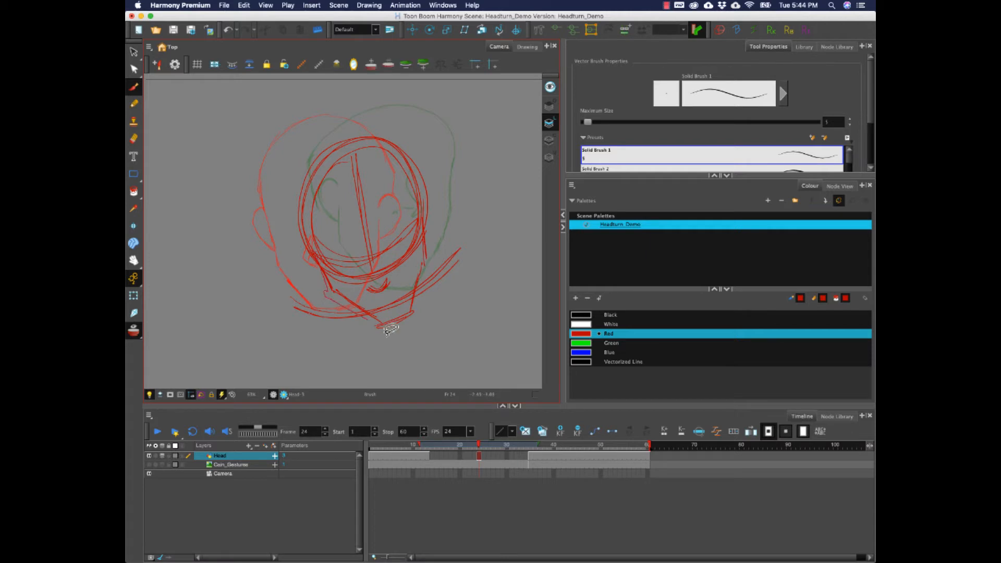
- Undo the trial in-between head's jaw and face strokes
{"action": "key", "text": "super+z"}
{"action": "key", "text": "super+z"}
{"action": "key", "text": "super+z"}
{"action": "key", "text": "super+z"}
{"action": "key", "text": "super+z"}
{"action": "key", "text": "super+z"}
{"action": "key", "text": "super+z"}
{"action": "key", "text": "super+z"}
{"action": "key", "text": "super+z"}
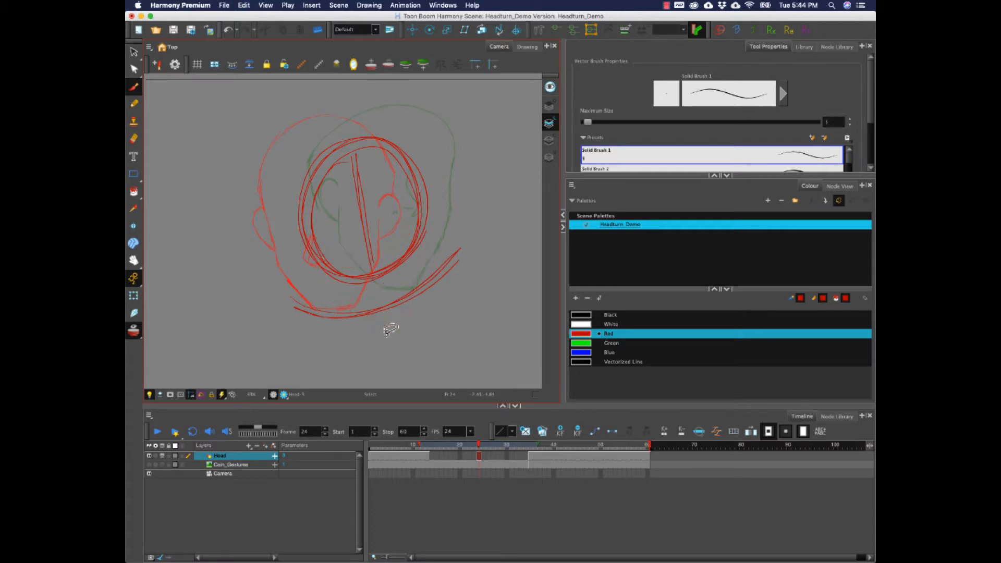
- Sketch tilted parallel guide lines at nose, brow and crown height, with a small nose mark between the two poses
{"action": "mouse_move", "coordinate": [323, 273]}
{"action": "left_mouse_down"}
{"action": "mouse_move", "coordinate": [443, 200]}
{"action": "mouse_move", "coordinate": [396, 229]}
{"action": "left_mouse_up"}
{"action": "left_click_drag", "start_coordinate": [297, 220], "coordinate": [422, 152]}
{"action": "left_click_drag", "start_coordinate": [361, 238], "coordinate": [380, 233]}
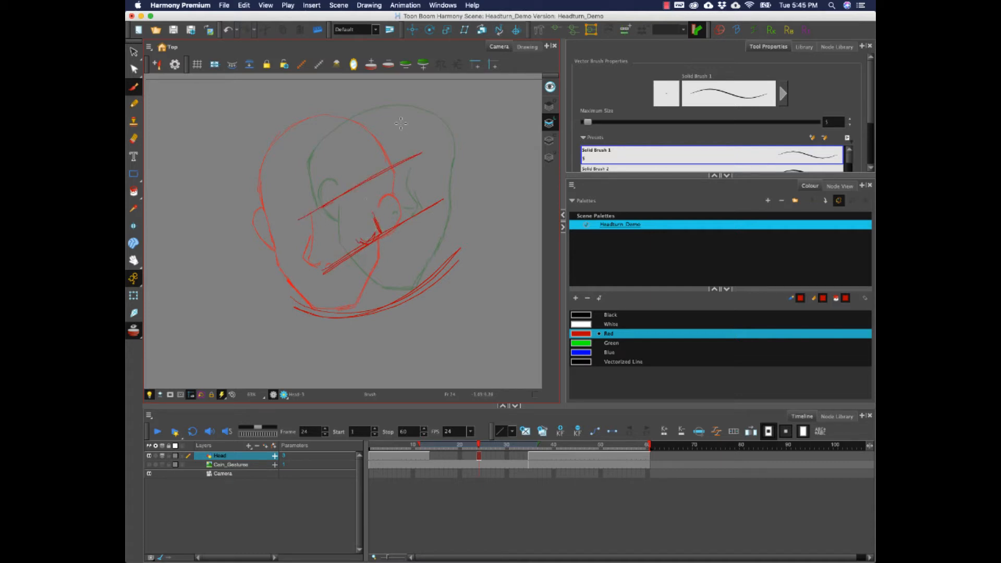
{"action": "mouse_move", "coordinate": [295, 124]}
{"action": "left_mouse_down"}
{"action": "mouse_move", "coordinate": [412, 94]}
{"action": "mouse_move", "coordinate": [415, 82]}
{"action": "left_mouse_up"}
- Undo the tilted guide lines, the nose mark and the arc under the chins
{"action": "key", "text": "super+z"}
{"action": "key", "text": "super+z"}
{"action": "key", "text": "super+z"}
{"action": "key", "text": "super+z"}
{"action": "key", "text": "super+z"}
{"action": "key", "text": "super+z"}
{"action": "key", "text": "super+z"}
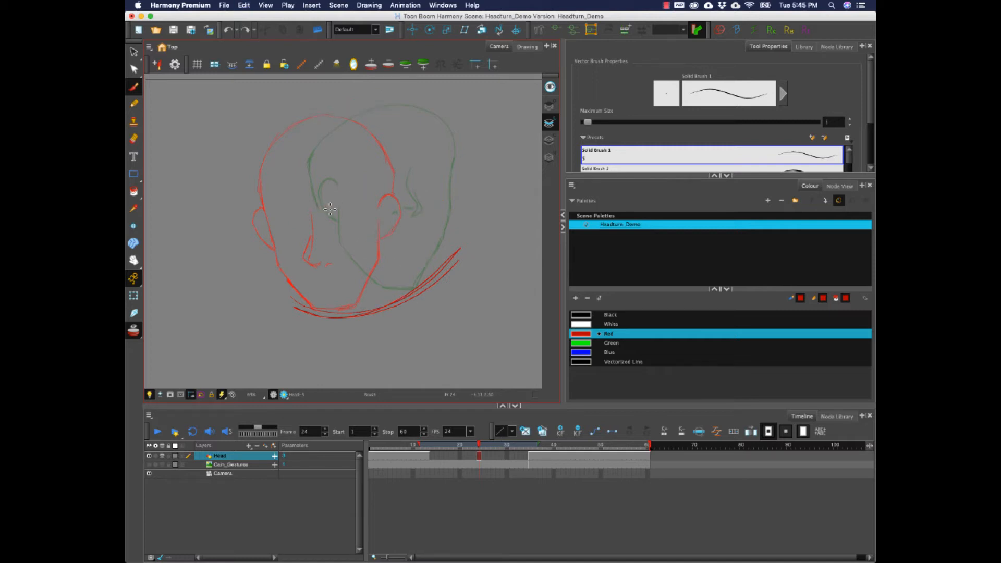
{"action": "key", "text": "super+z"}
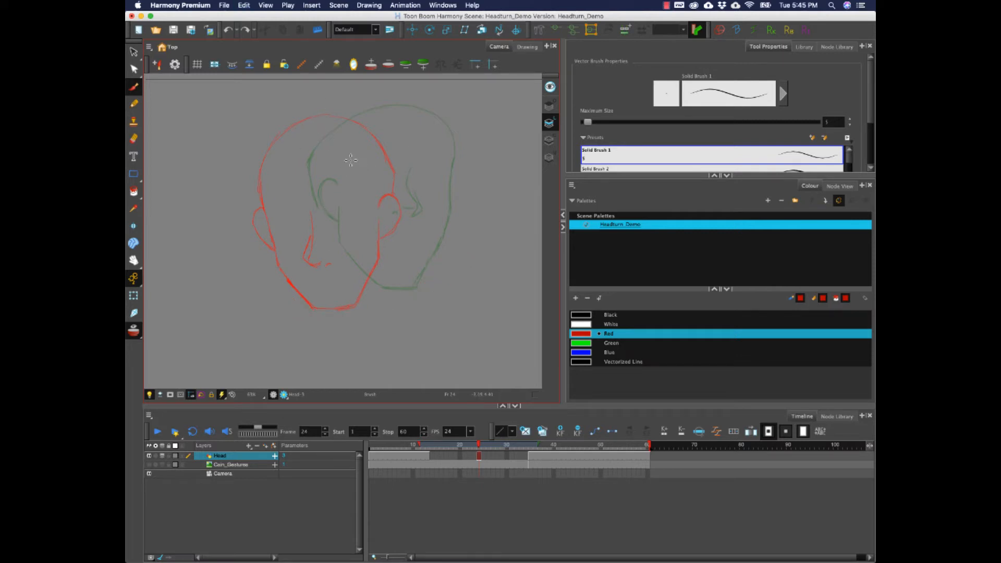
- Sketch the in-between head's ball between the two onion-skinned poses and give it a slanted centre line
{"action": "mouse_move", "coordinate": [360, 126]}
{"action": "left_mouse_down"}
{"action": "mouse_move", "coordinate": [323, 149]}
{"action": "mouse_move", "coordinate": [353, 264]}
{"action": "mouse_move", "coordinate": [430, 167]}
{"action": "mouse_move", "coordinate": [305, 187]}
{"action": "mouse_move", "coordinate": [425, 243]}
{"action": "mouse_move", "coordinate": [334, 136]}
{"action": "mouse_move", "coordinate": [382, 272]}
{"action": "mouse_move", "coordinate": [352, 139]}
{"action": "mouse_move", "coordinate": [383, 275]}
{"action": "mouse_move", "coordinate": [372, 123]}
{"action": "mouse_move", "coordinate": [365, 275]}
{"action": "mouse_move", "coordinate": [369, 122]}
{"action": "left_mouse_up"}
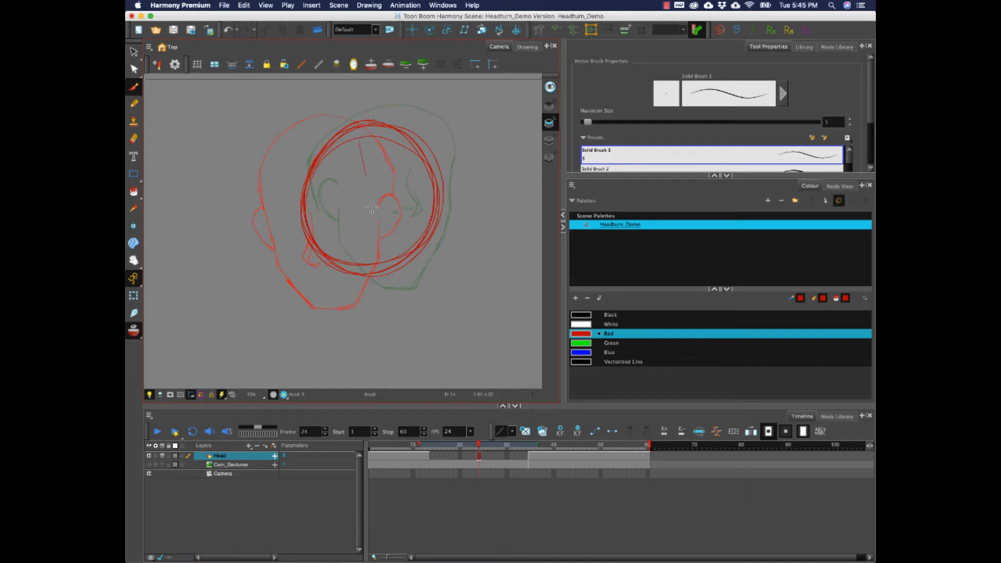
{"action": "mouse_move", "coordinate": [373, 207]}
{"action": "left_mouse_down"}
{"action": "mouse_move", "coordinate": [360, 155]}
{"action": "mouse_move", "coordinate": [376, 268]}
{"action": "mouse_move", "coordinate": [359, 138]}
{"action": "left_mouse_up"}
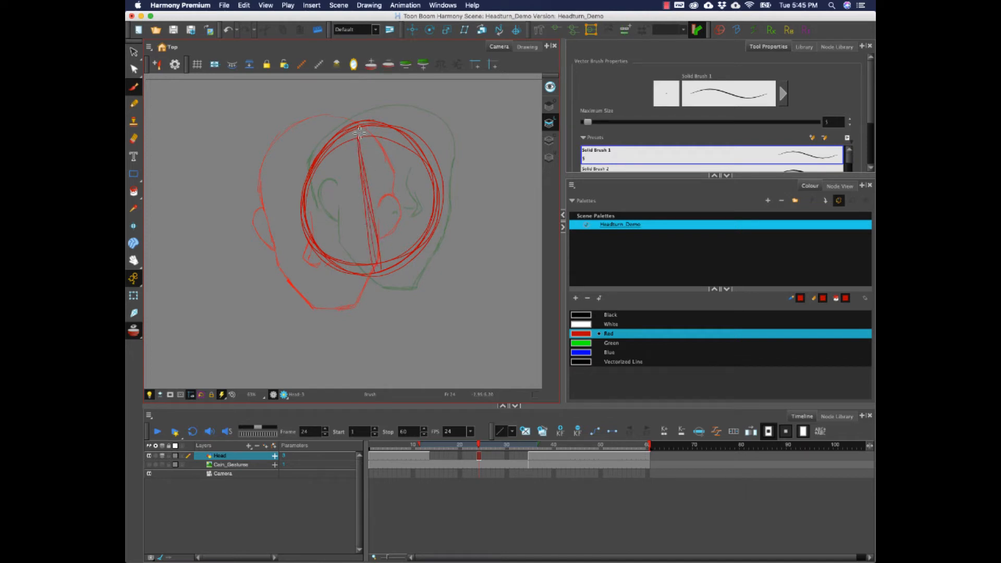
{"action": "mouse_move", "coordinate": [313, 219]}
{"action": "left_mouse_down"}
{"action": "mouse_move", "coordinate": [358, 250]}
{"action": "mouse_move", "coordinate": [331, 243]}
{"action": "mouse_move", "coordinate": [377, 243]}
{"action": "mouse_move", "coordinate": [416, 219]}
{"action": "mouse_move", "coordinate": [317, 241]}
{"action": "mouse_move", "coordinate": [386, 241]}
{"action": "mouse_move", "coordinate": [312, 224]}
{"action": "left_mouse_up"}
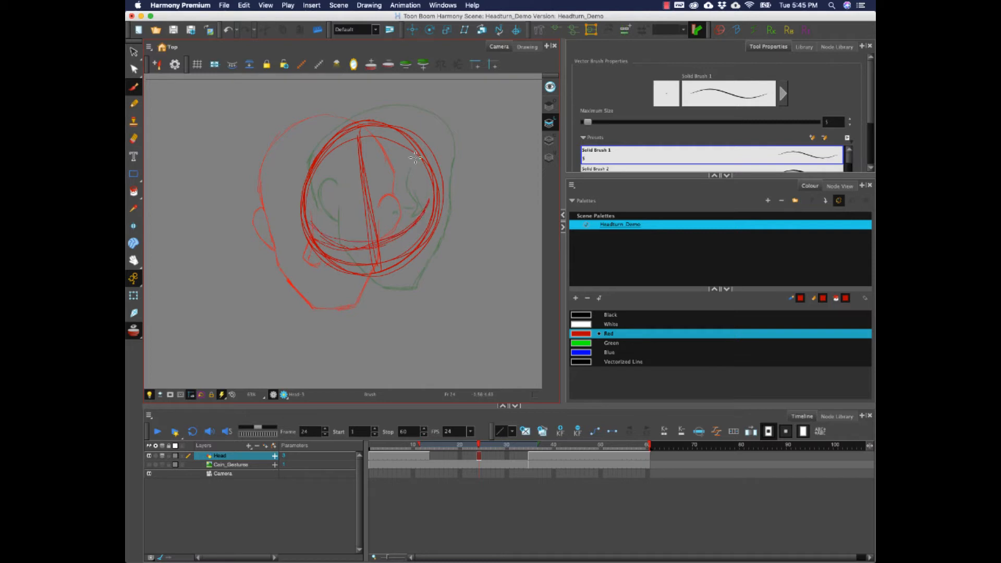
{"action": "key", "text": "super+z"}
{"action": "key", "text": "super+z"}
- Try a curved eye line across the head ball with nose strokes at the centre line, and undo them
{"action": "mouse_move", "coordinate": [316, 230]}
{"action": "left_mouse_down"}
{"action": "mouse_move", "coordinate": [399, 225]}
{"action": "mouse_move", "coordinate": [371, 236]}
{"action": "mouse_move", "coordinate": [416, 206]}
{"action": "mouse_move", "coordinate": [316, 221]}
{"action": "mouse_move", "coordinate": [392, 227]}
{"action": "mouse_move", "coordinate": [419, 209]}
{"action": "mouse_move", "coordinate": [311, 220]}
{"action": "mouse_move", "coordinate": [430, 205]}
{"action": "left_mouse_up"}
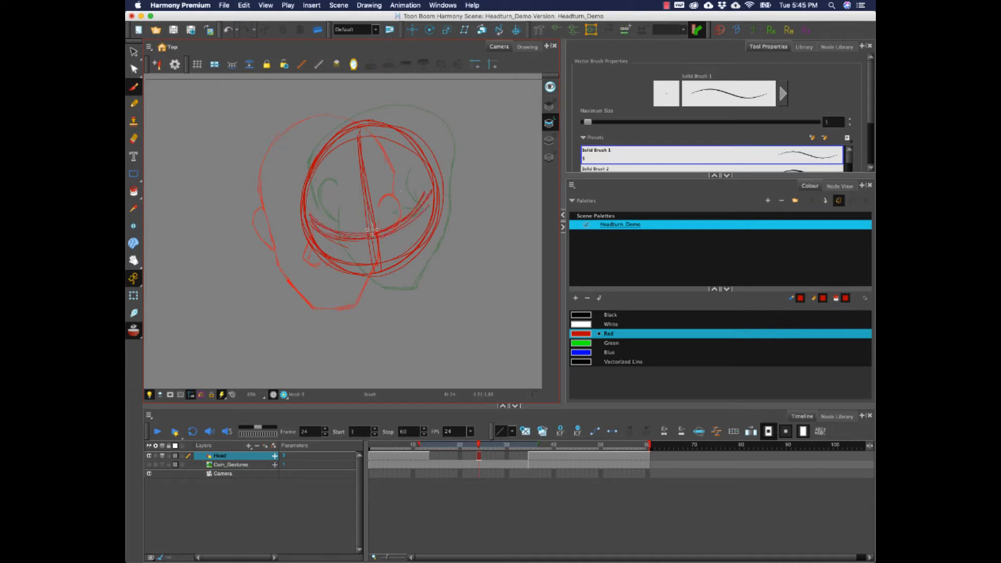
{"action": "mouse_move", "coordinate": [371, 262]}
{"action": "left_mouse_down"}
{"action": "mouse_move", "coordinate": [389, 258]}
{"action": "mouse_move", "coordinate": [374, 265]}
{"action": "left_mouse_up"}
{"action": "left_click_drag", "start_coordinate": [373, 266], "coordinate": [392, 257]}
{"action": "key", "text": "super+z"}
{"action": "key", "text": "super+z"}
{"action": "key", "text": "super+z"}
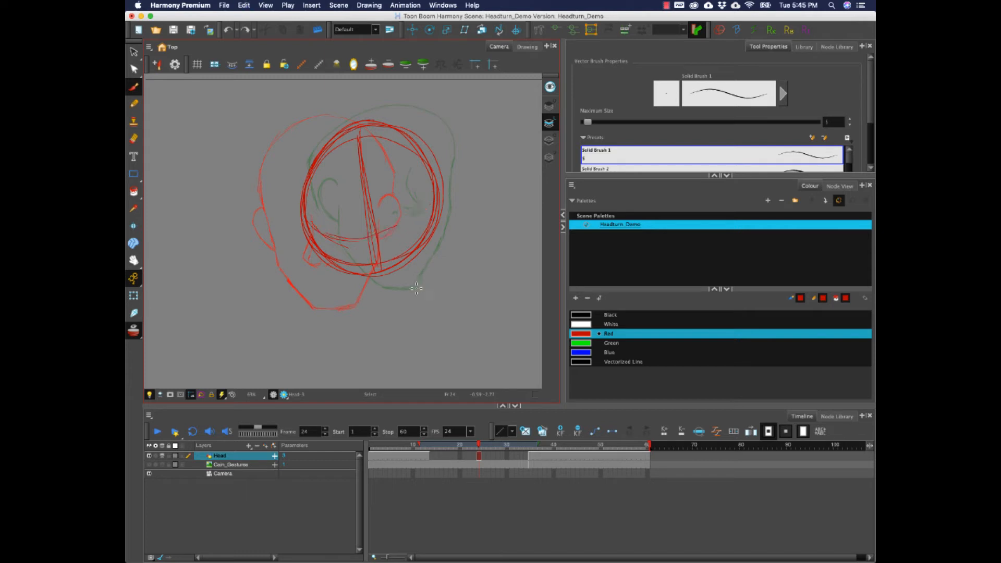
- Draw a dipping eye line across the head ball, the nose at the centre line's lower end, and both face sides
{"action": "mouse_move", "coordinate": [320, 229]}
{"action": "left_mouse_down"}
{"action": "mouse_move", "coordinate": [408, 229]}
{"action": "mouse_move", "coordinate": [433, 202]}
{"action": "left_mouse_up"}
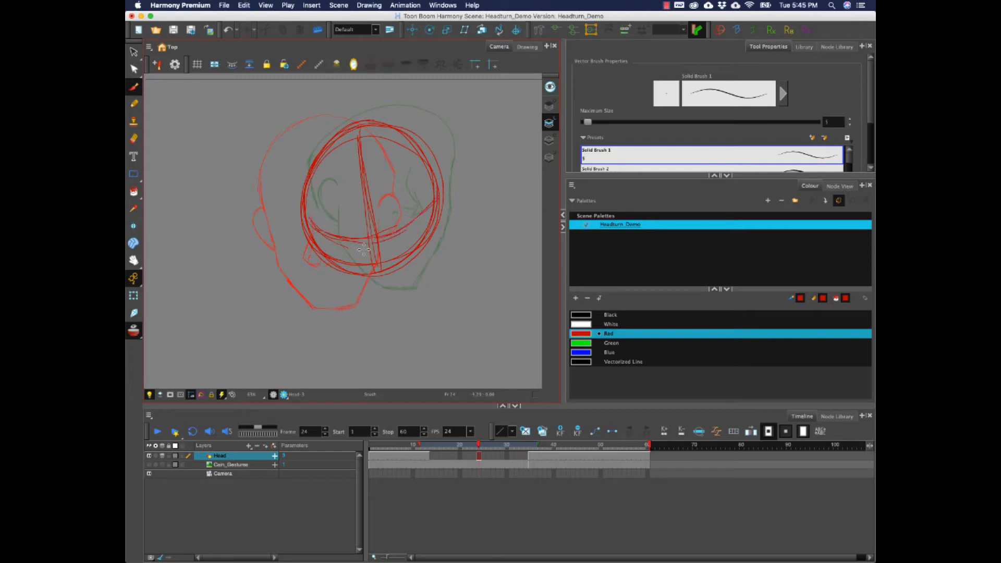
{"action": "left_click_drag", "start_coordinate": [374, 274], "coordinate": [391, 266]}
{"action": "left_click_drag", "start_coordinate": [311, 215], "coordinate": [326, 261]}
{"action": "left_click_drag", "start_coordinate": [308, 201], "coordinate": [319, 228]}
{"action": "left_click_drag", "start_coordinate": [433, 180], "coordinate": [431, 223]}
{"action": "mouse_move", "coordinate": [370, 271]}
{"action": "left_mouse_down"}
{"action": "mouse_move", "coordinate": [393, 266]}
{"action": "mouse_move", "coordinate": [383, 232]}
{"action": "left_mouse_up"}
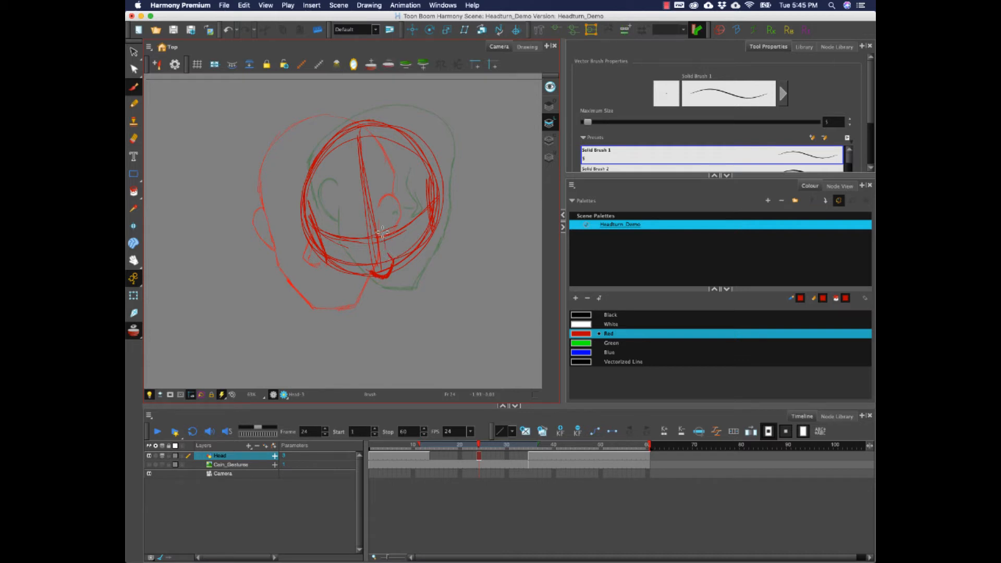
- Draw the in-between head's jaw and chin below the ball, and add the near ear stroke
{"action": "left_click_drag", "start_coordinate": [332, 270], "coordinate": [337, 278]}
{"action": "left_click_drag", "start_coordinate": [432, 200], "coordinate": [432, 250]}
{"action": "mouse_move", "coordinate": [337, 277]}
{"action": "left_mouse_down"}
{"action": "mouse_move", "coordinate": [374, 310]}
{"action": "mouse_move", "coordinate": [412, 304]}
{"action": "left_mouse_up"}
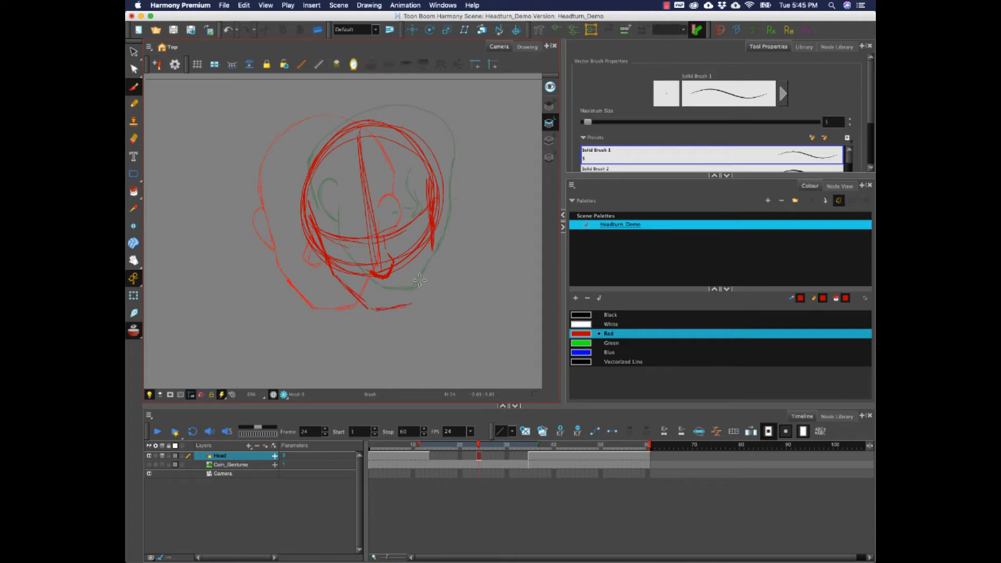
{"action": "mouse_move", "coordinate": [431, 250]}
{"action": "left_mouse_down"}
{"action": "mouse_move", "coordinate": [412, 301]}
{"action": "mouse_move", "coordinate": [414, 292]}
{"action": "mouse_move", "coordinate": [377, 316]}
{"action": "left_mouse_up"}
{"action": "left_click_drag", "start_coordinate": [432, 229], "coordinate": [417, 290]}
{"action": "left_click_drag", "start_coordinate": [309, 223], "coordinate": [317, 253]}
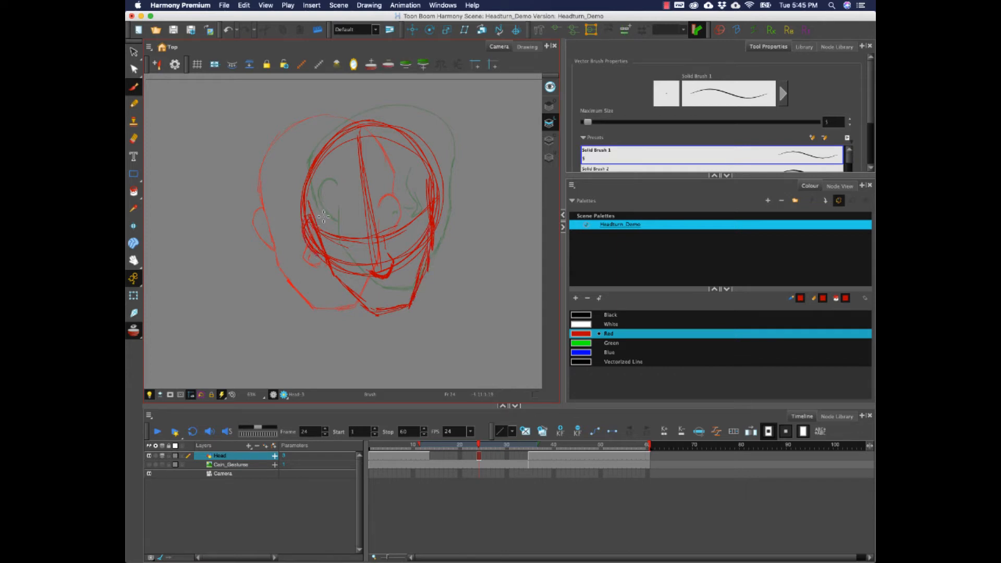
- Reinforce the in-between head's skull, cheek and jaw outline, and add the ear on the opposite side
{"action": "left_click_drag", "start_coordinate": [431, 198], "coordinate": [429, 237]}
{"action": "left_click_drag", "start_coordinate": [433, 196], "coordinate": [430, 270]}
{"action": "key", "text": "alt+e"}
{"action": "key", "text": "alt+b"}
{"action": "mouse_move", "coordinate": [317, 160]}
{"action": "left_mouse_down"}
{"action": "mouse_move", "coordinate": [356, 125]}
{"action": "mouse_move", "coordinate": [370, 128]}
{"action": "mouse_move", "coordinate": [436, 180]}
{"action": "left_mouse_up"}
{"action": "mouse_move", "coordinate": [395, 127]}
{"action": "left_mouse_down"}
{"action": "mouse_move", "coordinate": [435, 176]}
{"action": "mouse_move", "coordinate": [423, 158]}
{"action": "left_mouse_up"}
{"action": "left_click_drag", "start_coordinate": [433, 254], "coordinate": [415, 311]}
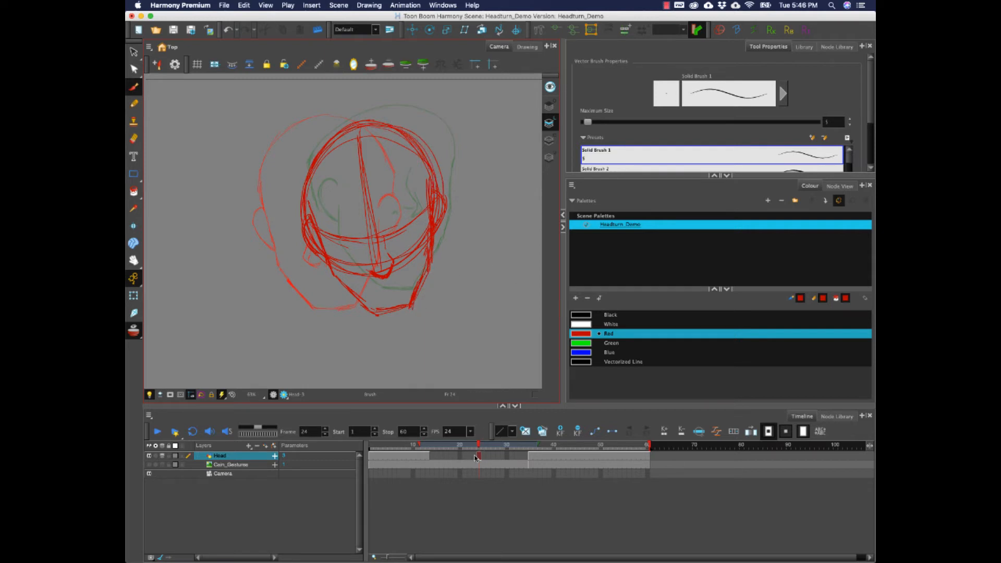
- Select the entire in-between head at frame 24, shift it slightly toward the first key head, and tilt it slightly clockwise
{"action": "left_click_drag", "start_coordinate": [478, 446], "coordinate": [479, 447]}
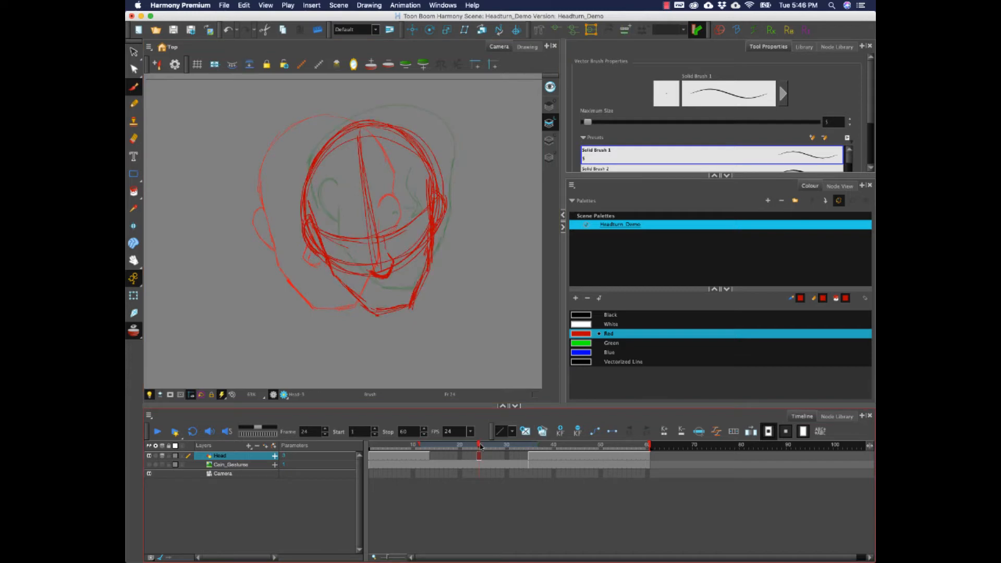
{"action": "left_click", "coordinate": [134, 51]}
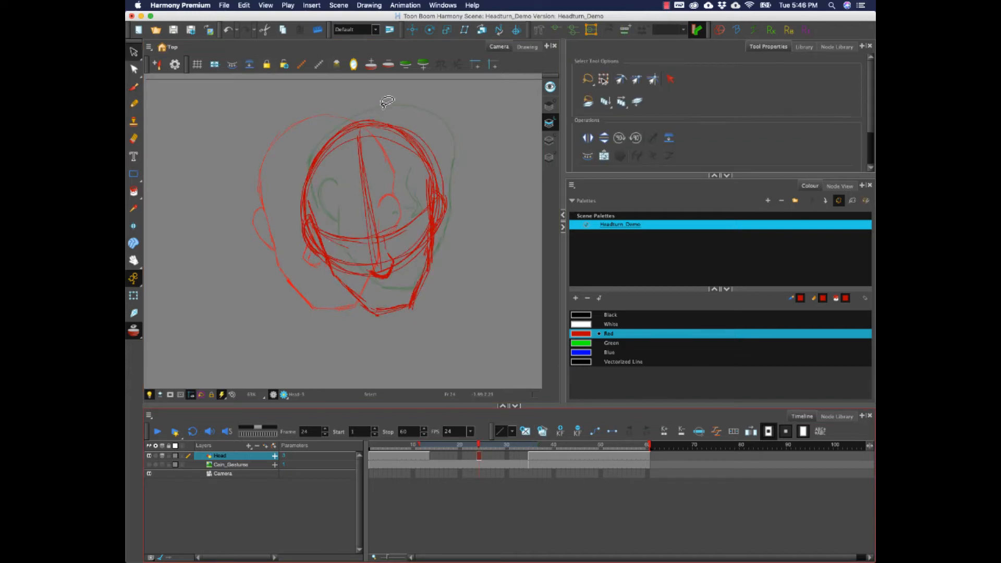
{"action": "mouse_move", "coordinate": [386, 103]}
{"action": "left_mouse_down"}
{"action": "mouse_move", "coordinate": [300, 328]}
{"action": "mouse_move", "coordinate": [481, 296]}
{"action": "mouse_move", "coordinate": [449, 90]}
{"action": "left_mouse_up"}
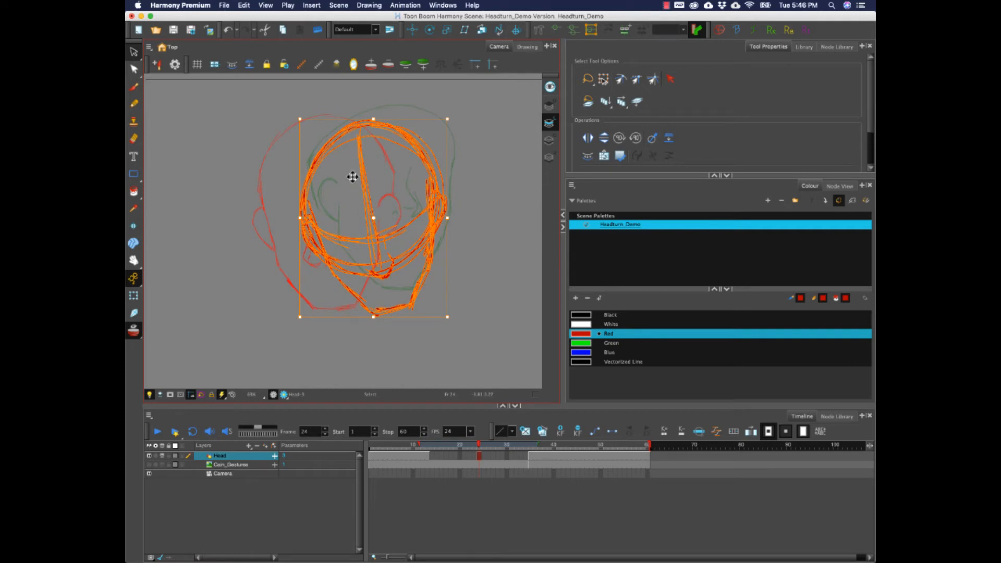
{"action": "mouse_move", "coordinate": [438, 208]}
{"action": "left_mouse_down"}
{"action": "mouse_move", "coordinate": [391, 202]}
{"action": "mouse_move", "coordinate": [449, 197]}
{"action": "mouse_move", "coordinate": [440, 217]}
{"action": "mouse_move", "coordinate": [424, 209]}
{"action": "left_mouse_up"}
{"action": "key", "text": "super+z"}
{"action": "key", "text": "super+z"}
{"action": "left_click_drag", "start_coordinate": [432, 258], "coordinate": [422, 264]}
{"action": "left_click_drag", "start_coordinate": [441, 118], "coordinate": [450, 123]}
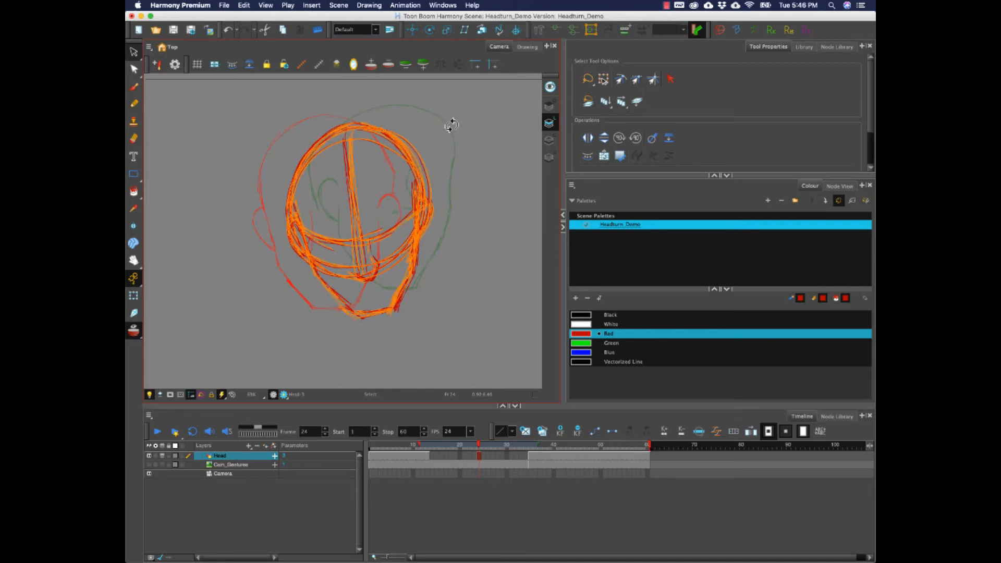
{"action": "left_click", "coordinate": [474, 224]}
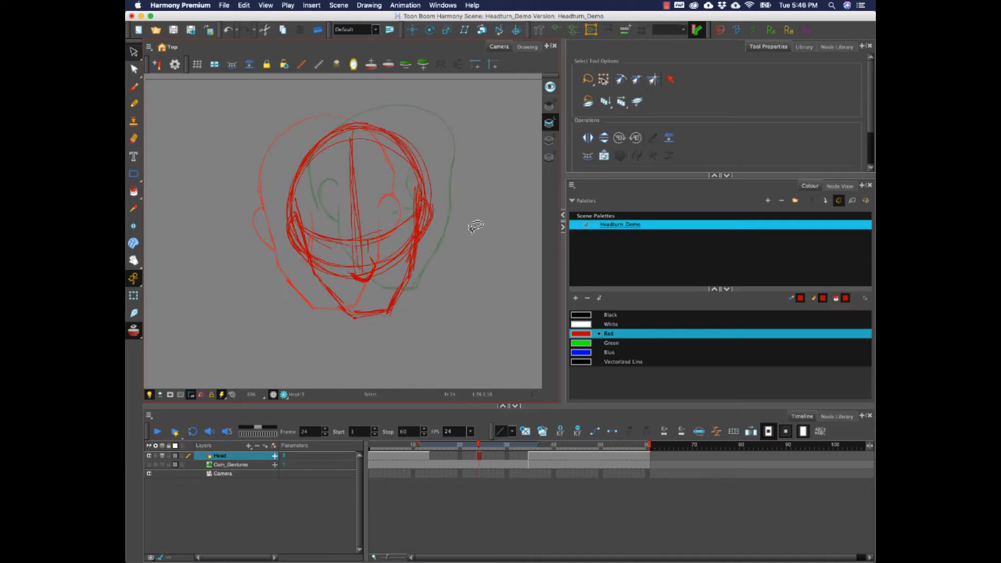
- Extend the Head layer's first key exposure to frame 23 and the in-between's exposure to frame 34
{"action": "left_click", "coordinate": [475, 457]}
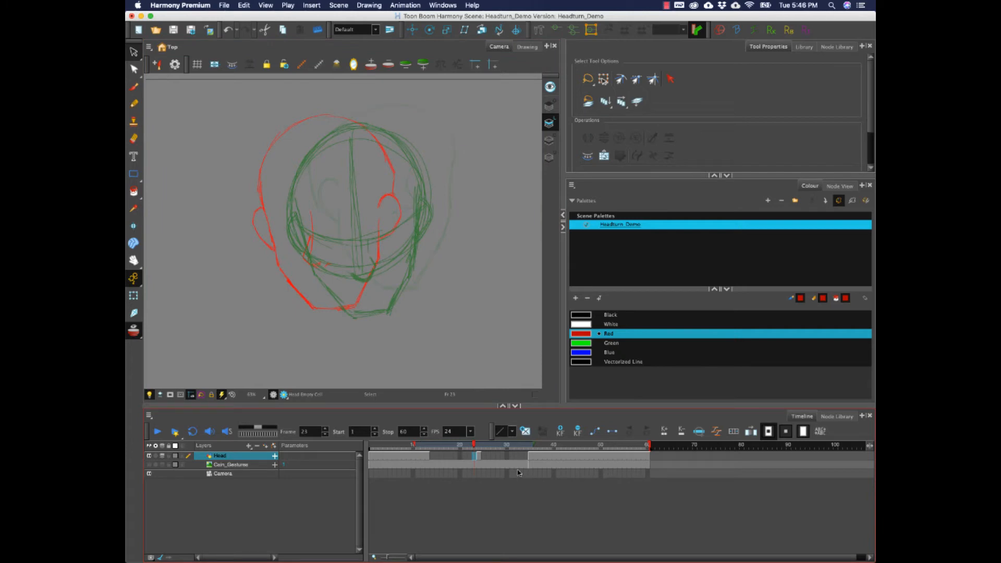
{"action": "key", "text": "F5"}
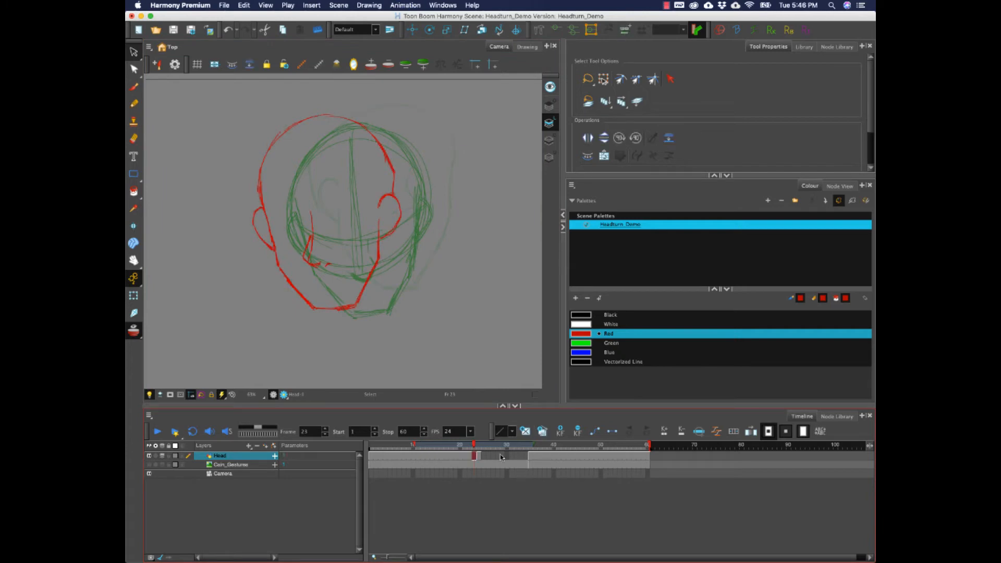
{"action": "left_click", "coordinate": [498, 457]}
{"action": "left_click", "coordinate": [525, 457]}
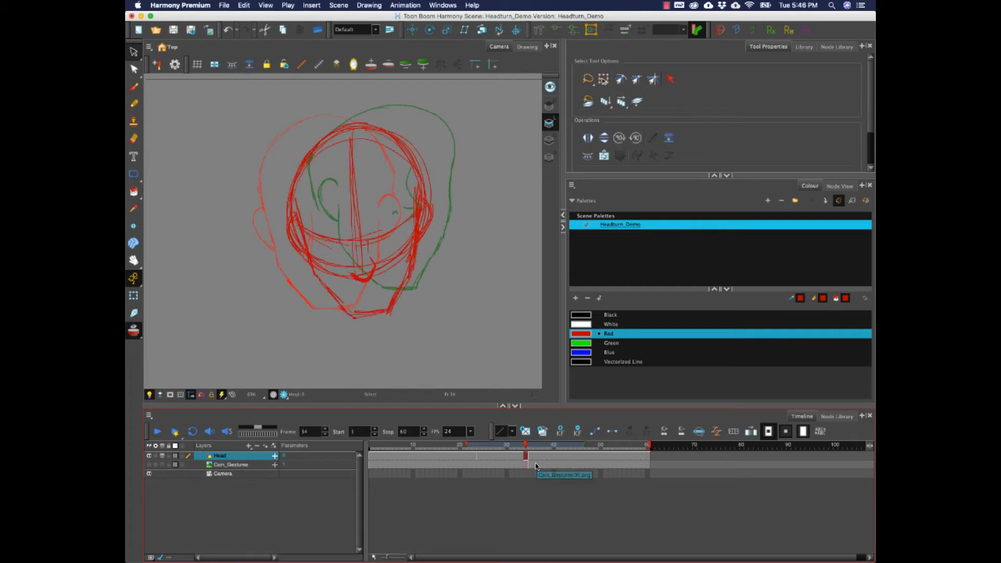
{"action": "left_click", "coordinate": [530, 457]}
- Play back the head turn to review its timing
{"action": "left_click", "coordinate": [474, 446]}
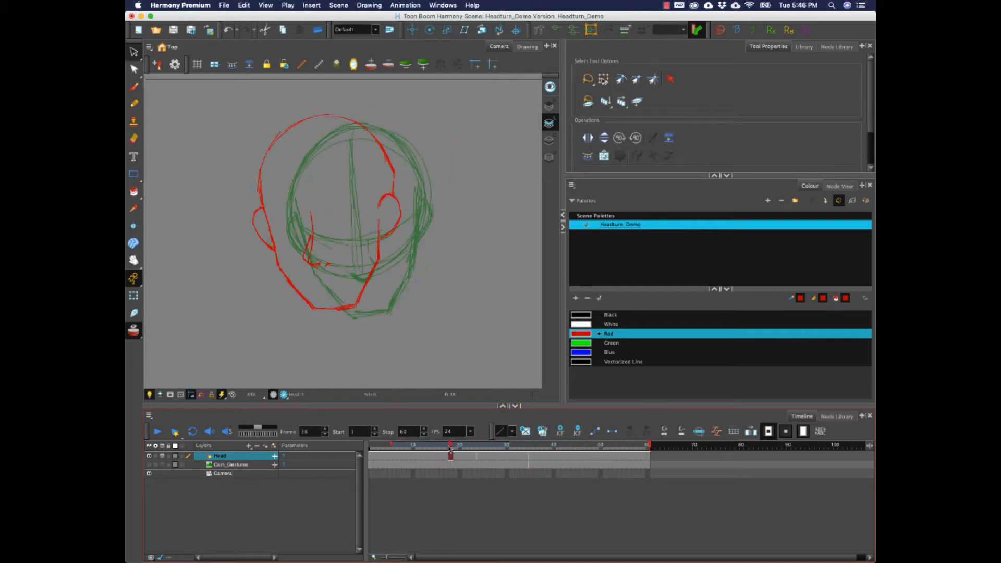
{"action": "left_click", "coordinate": [156, 432]}
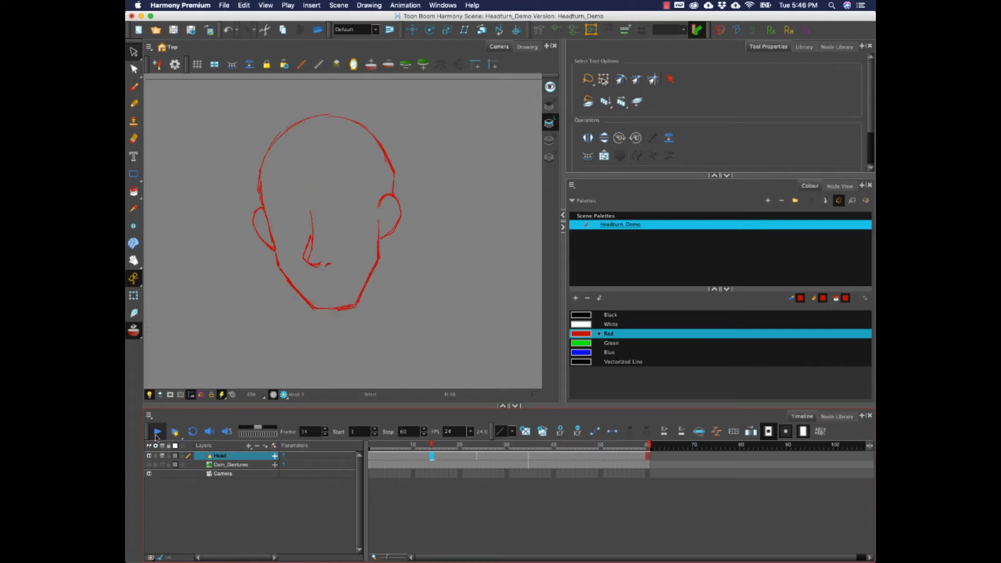
{"action": "left_click", "coordinate": [157, 437]}
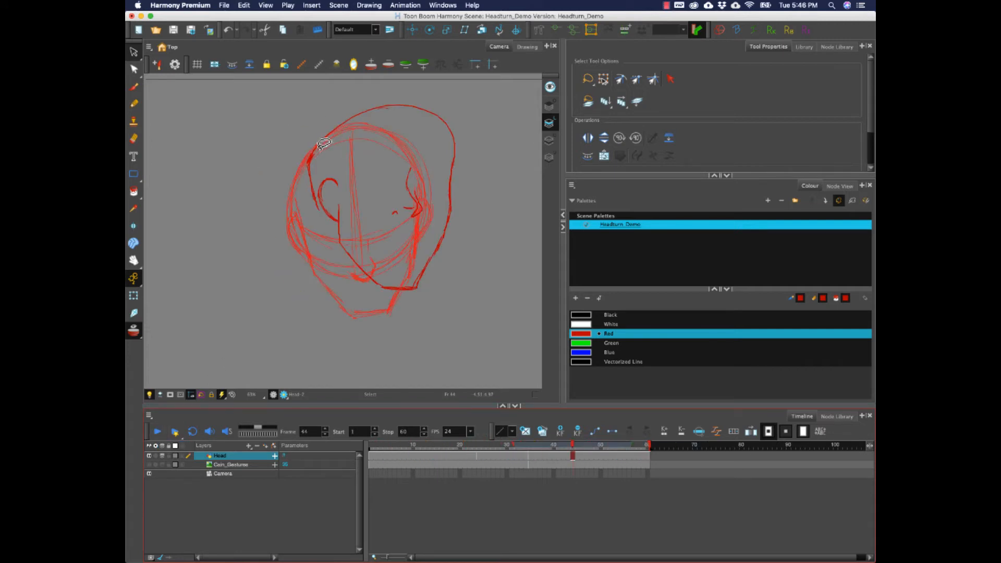
- Undo the exposure extensions on the Head layer, restoring the empty frames around the frame 24 drawing
{"action": "left_click", "coordinate": [506, 455]}
{"action": "mouse_move", "coordinate": [489, 453]}
{"action": "left_mouse_down"}
{"action": "mouse_move", "coordinate": [445, 455]}
{"action": "mouse_move", "coordinate": [545, 455]}
{"action": "mouse_move", "coordinate": [455, 456]}
{"action": "mouse_move", "coordinate": [509, 462]}
{"action": "mouse_move", "coordinate": [482, 455]}
{"action": "left_mouse_up"}
{"action": "key", "text": "Delete"}
{"action": "key", "text": "super+z"}
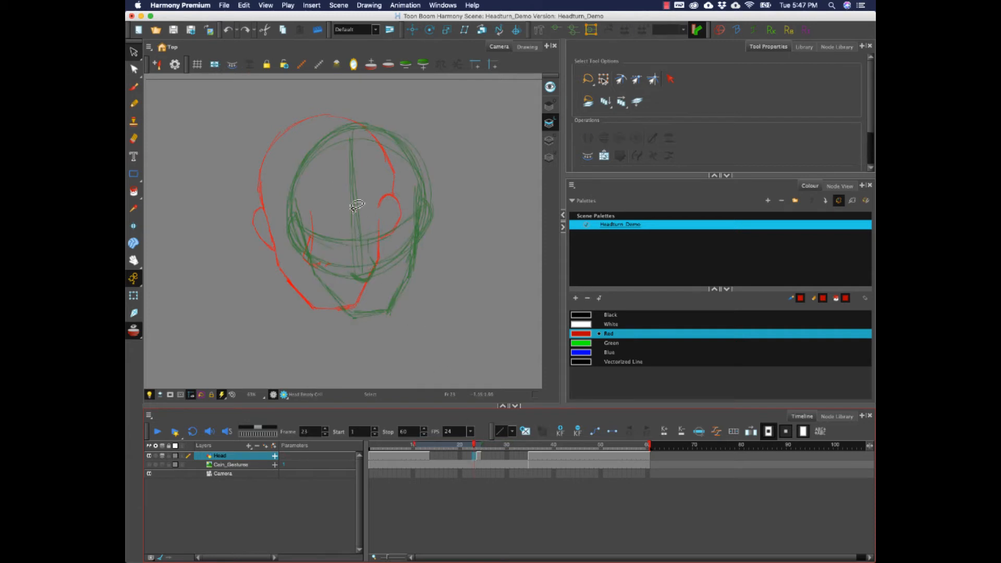
- Draw the head ball of a new in-between at frame 23, between the first key and the frame 24 head
{"action": "key", "text": "alt+b"}
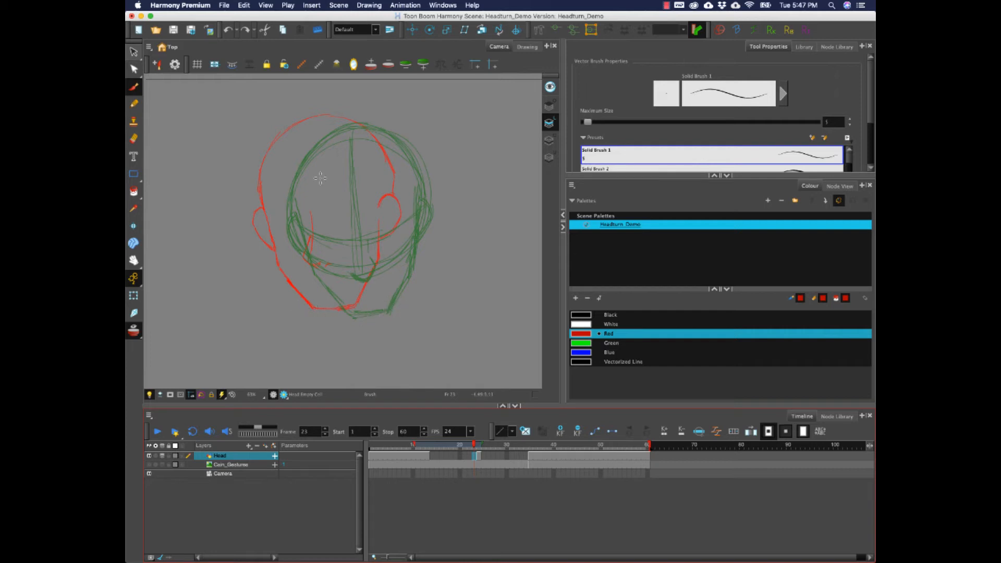
{"action": "mouse_move", "coordinate": [293, 155]}
{"action": "left_mouse_down"}
{"action": "mouse_move", "coordinate": [279, 221]}
{"action": "mouse_move", "coordinate": [296, 155]}
{"action": "mouse_move", "coordinate": [318, 127]}
{"action": "mouse_move", "coordinate": [301, 150]}
{"action": "mouse_move", "coordinate": [356, 119]}
{"action": "mouse_move", "coordinate": [314, 130]}
{"action": "mouse_move", "coordinate": [381, 127]}
{"action": "mouse_move", "coordinate": [406, 162]}
{"action": "mouse_move", "coordinate": [413, 216]}
{"action": "left_mouse_up"}
{"action": "left_click_drag", "start_coordinate": [279, 178], "coordinate": [280, 228]}
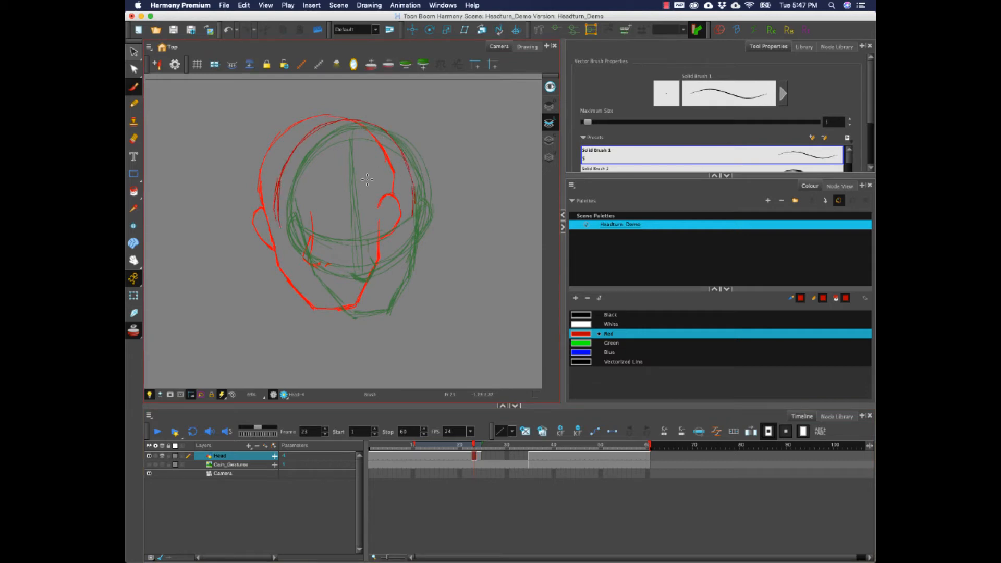
{"action": "left_click_drag", "start_coordinate": [377, 127], "coordinate": [407, 207]}
{"action": "mouse_move", "coordinate": [390, 146]}
{"action": "left_mouse_down"}
{"action": "mouse_move", "coordinate": [407, 214]}
{"action": "mouse_move", "coordinate": [392, 138]}
{"action": "mouse_move", "coordinate": [414, 192]}
{"action": "mouse_move", "coordinate": [414, 227]}
{"action": "left_mouse_up"}
{"action": "key", "text": "alt+b"}
{"action": "mouse_move", "coordinate": [277, 205]}
{"action": "left_mouse_down"}
{"action": "mouse_move", "coordinate": [295, 263]}
{"action": "mouse_move", "coordinate": [340, 278]}
{"action": "mouse_move", "coordinate": [390, 257]}
{"action": "mouse_move", "coordinate": [370, 270]}
{"action": "mouse_move", "coordinate": [397, 244]}
{"action": "mouse_move", "coordinate": [407, 207]}
{"action": "left_mouse_up"}
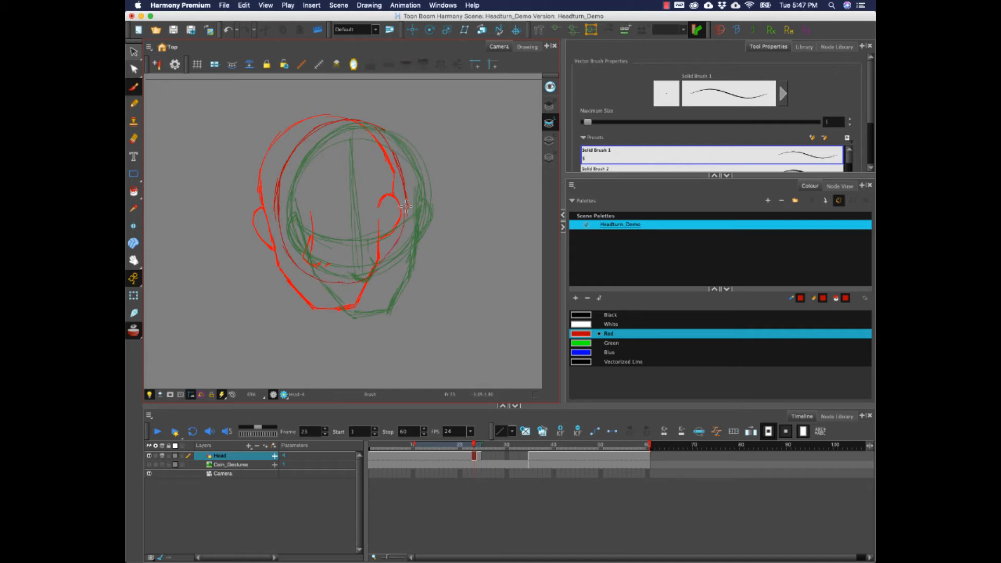
- Reinforce the frame 23 ball's lower curve, and draw a curved centre line and dipping eye line on it
{"action": "mouse_move", "coordinate": [354, 121]}
{"action": "left_mouse_down"}
{"action": "mouse_move", "coordinate": [402, 221]}
{"action": "mouse_move", "coordinate": [360, 271]}
{"action": "left_mouse_up"}
{"action": "mouse_move", "coordinate": [296, 252]}
{"action": "left_mouse_down"}
{"action": "mouse_move", "coordinate": [381, 263]}
{"action": "mouse_move", "coordinate": [387, 251]}
{"action": "left_mouse_up"}
{"action": "left_click_drag", "start_coordinate": [315, 272], "coordinate": [284, 233]}
{"action": "key", "text": "e"}
{"action": "mouse_move", "coordinate": [299, 272]}
{"action": "left_mouse_down"}
{"action": "mouse_move", "coordinate": [374, 279]}
{"action": "mouse_move", "coordinate": [344, 286]}
{"action": "mouse_move", "coordinate": [369, 275]}
{"action": "left_mouse_up"}
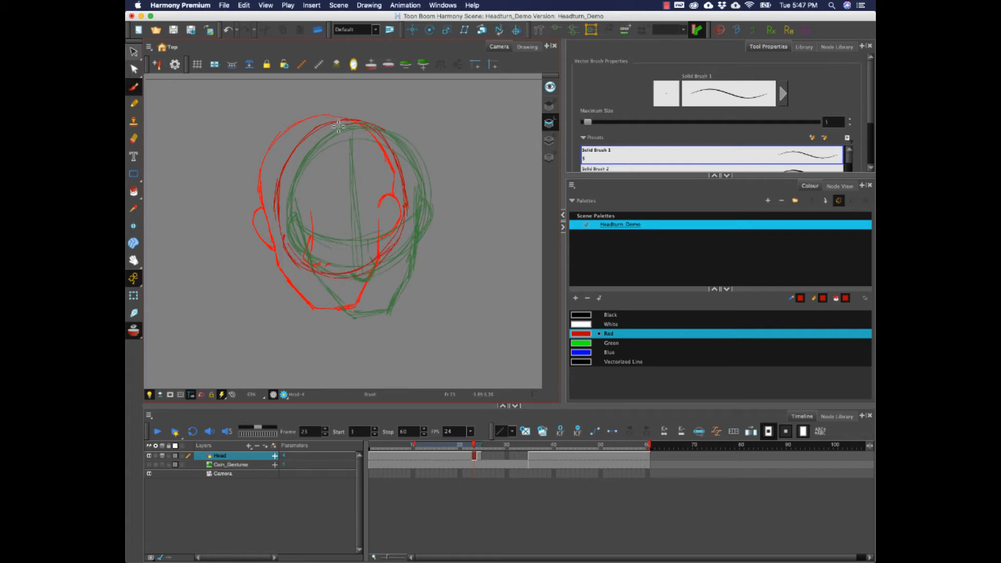
{"action": "mouse_move", "coordinate": [338, 126]}
{"action": "left_mouse_down"}
{"action": "mouse_move", "coordinate": [330, 151]}
{"action": "mouse_move", "coordinate": [345, 279]}
{"action": "mouse_move", "coordinate": [328, 208]}
{"action": "mouse_move", "coordinate": [347, 279]}
{"action": "left_mouse_up"}
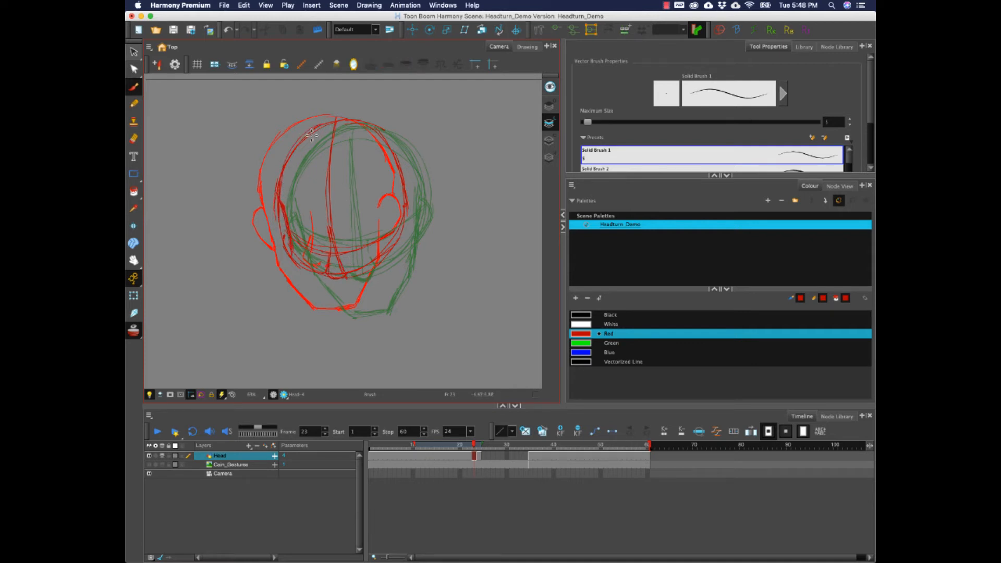
- Draw the frame 23 head's jaw and chin below the ball, and add the near ear
{"action": "mouse_move", "coordinate": [364, 119]}
{"action": "left_mouse_down"}
{"action": "mouse_move", "coordinate": [408, 176]}
{"action": "mouse_move", "coordinate": [399, 155]}
{"action": "mouse_move", "coordinate": [410, 187]}
{"action": "mouse_move", "coordinate": [401, 208]}
{"action": "mouse_move", "coordinate": [413, 203]}
{"action": "mouse_move", "coordinate": [404, 240]}
{"action": "mouse_move", "coordinate": [402, 207]}
{"action": "left_mouse_up"}
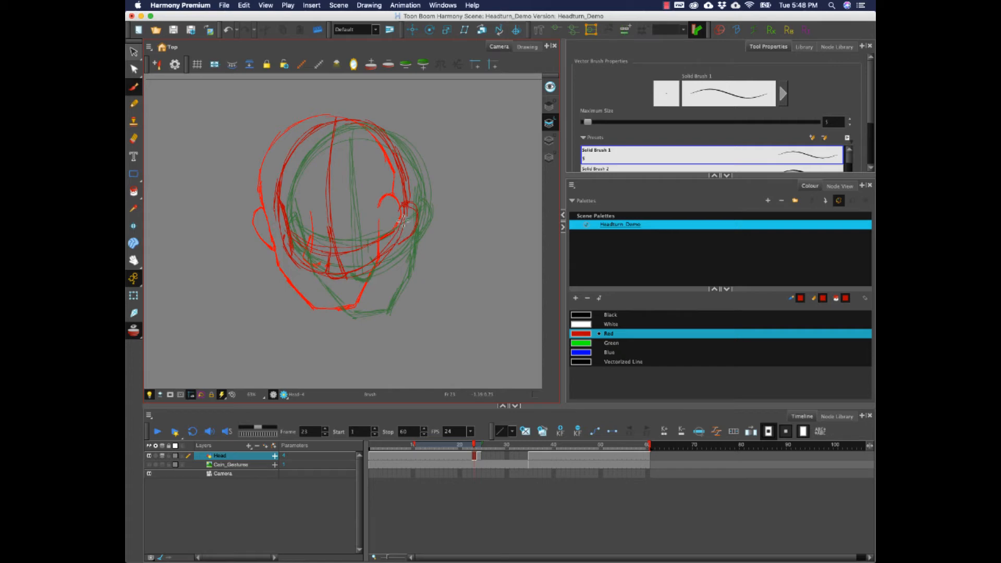
{"action": "key", "text": "super+z"}
{"action": "mouse_move", "coordinate": [287, 225]}
{"action": "left_mouse_down"}
{"action": "mouse_move", "coordinate": [302, 278]}
{"action": "mouse_move", "coordinate": [331, 316]}
{"action": "left_mouse_up"}
{"action": "mouse_move", "coordinate": [301, 270]}
{"action": "left_mouse_down"}
{"action": "mouse_move", "coordinate": [329, 318]}
{"action": "mouse_move", "coordinate": [360, 314]}
{"action": "mouse_move", "coordinate": [318, 294]}
{"action": "mouse_move", "coordinate": [325, 306]}
{"action": "left_mouse_up"}
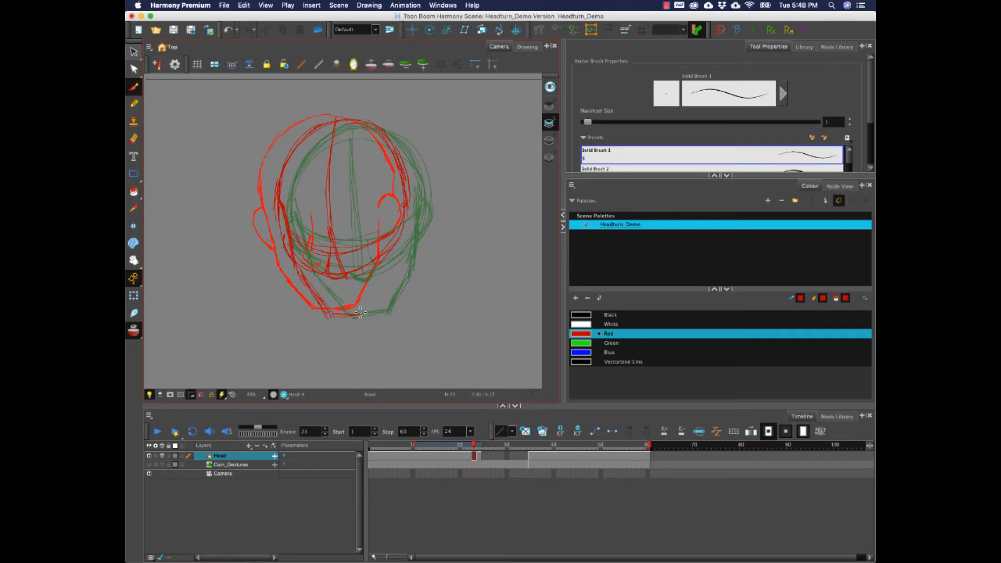
{"action": "mouse_move", "coordinate": [395, 224]}
{"action": "left_mouse_down"}
{"action": "mouse_move", "coordinate": [392, 277]}
{"action": "mouse_move", "coordinate": [364, 313]}
{"action": "mouse_move", "coordinate": [368, 295]}
{"action": "mouse_move", "coordinate": [346, 314]}
{"action": "mouse_move", "coordinate": [363, 312]}
{"action": "mouse_move", "coordinate": [393, 269]}
{"action": "left_mouse_up"}
{"action": "left_click_drag", "start_coordinate": [397, 213], "coordinate": [416, 229]}
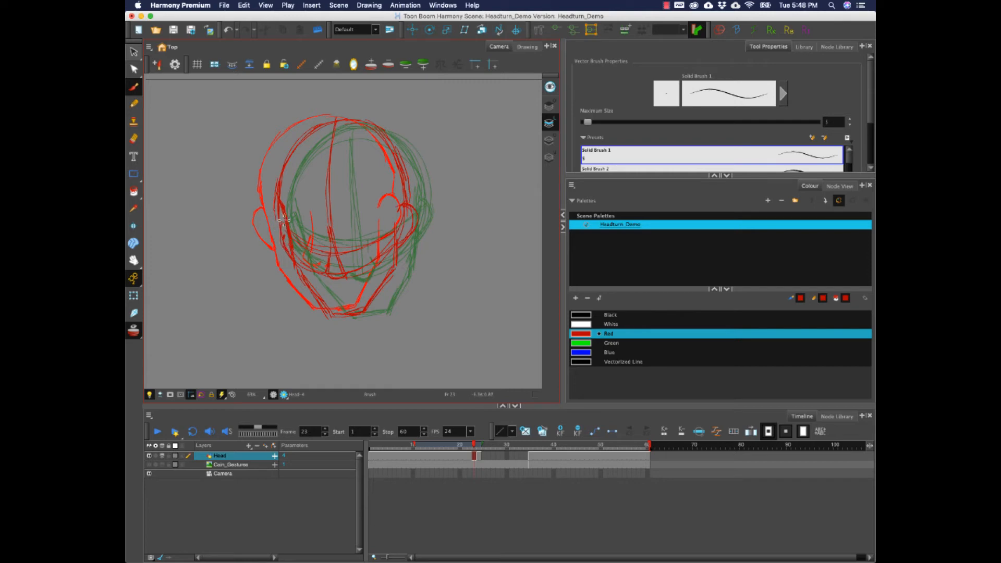
- Reinforce the cheek, back and top of the frame 23 head's skull outline
{"action": "left_click_drag", "start_coordinate": [286, 218], "coordinate": [291, 254]}
{"action": "left_click_drag", "start_coordinate": [407, 162], "coordinate": [414, 209]}
{"action": "mouse_move", "coordinate": [382, 128]}
{"action": "left_mouse_down"}
{"action": "mouse_move", "coordinate": [415, 198]}
{"action": "mouse_move", "coordinate": [333, 127]}
{"action": "mouse_move", "coordinate": [295, 158]}
{"action": "left_mouse_up"}
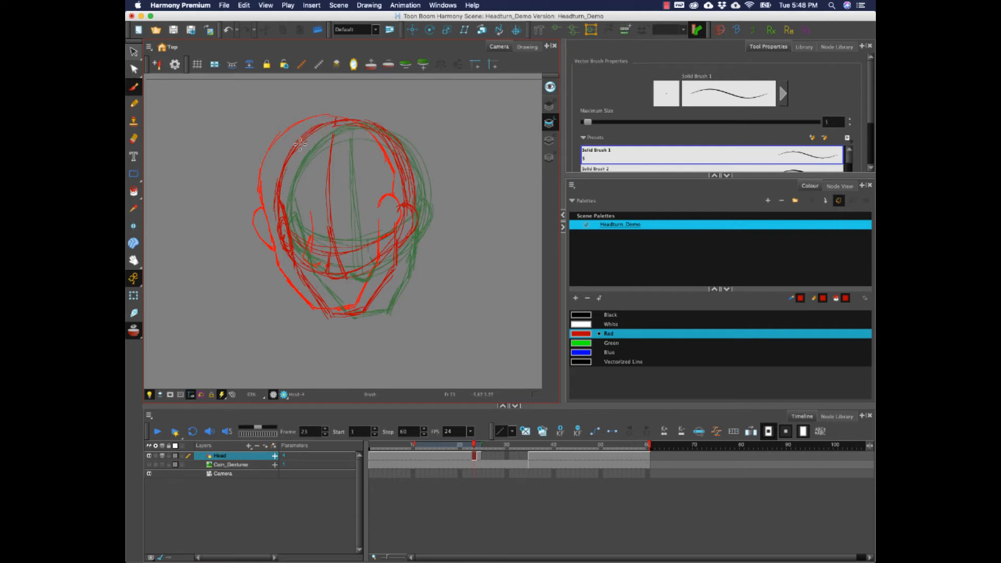
{"action": "left_click_drag", "start_coordinate": [295, 143], "coordinate": [355, 124]}
{"action": "left_click", "coordinate": [134, 51]}
{"action": "mouse_move", "coordinate": [338, 98]}
{"action": "left_mouse_down"}
{"action": "mouse_move", "coordinate": [274, 131]}
{"action": "mouse_move", "coordinate": [288, 313]}
{"action": "mouse_move", "coordinate": [463, 259]}
{"action": "mouse_move", "coordinate": [407, 169]}
{"action": "left_mouse_up"}
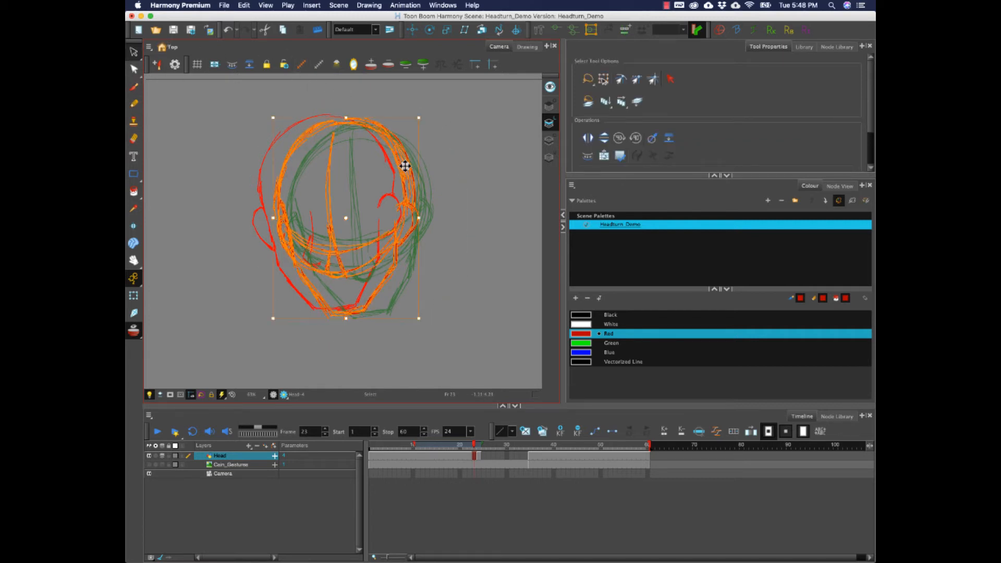
{"action": "left_click", "coordinate": [511, 487]}
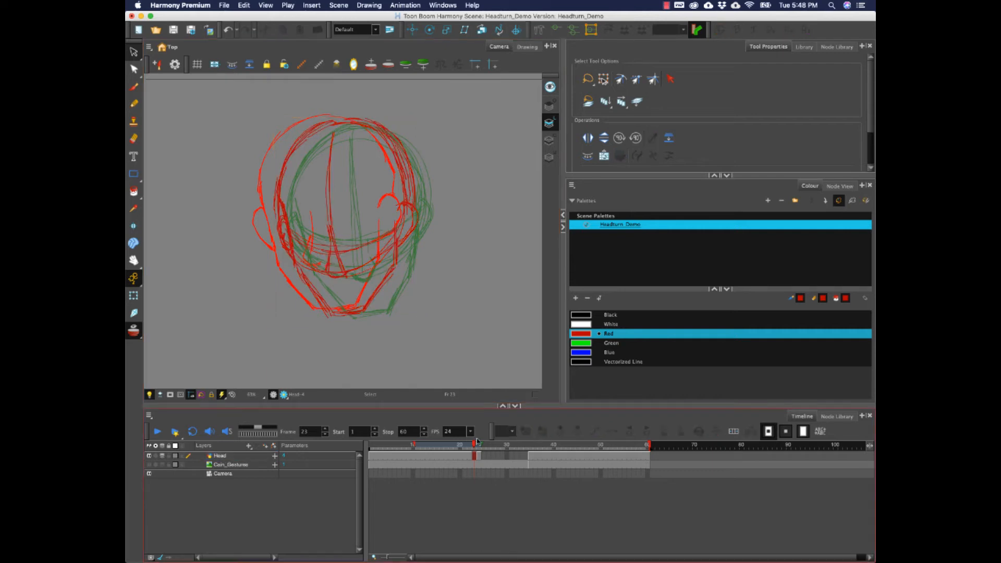
- Compare the drawings at frames 22 and 23 on the Head layer, and clear the exposure at frame 22
{"action": "left_click", "coordinate": [472, 456]}
{"action": "key", "text": "comma"}
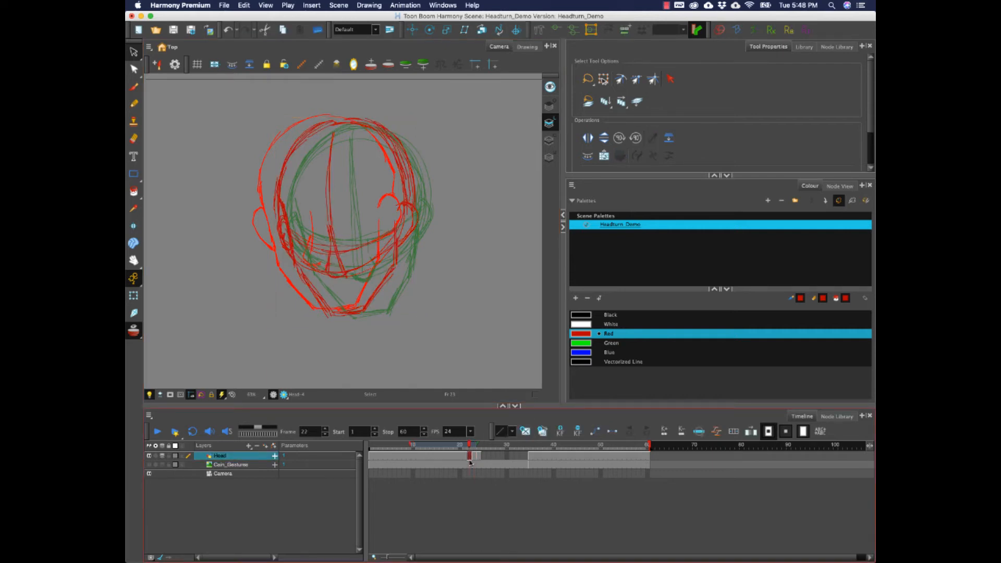
{"action": "key", "text": "period"}
{"action": "key", "text": "comma"}
{"action": "mouse_move", "coordinate": [475, 450]}
{"action": "left_mouse_down"}
{"action": "mouse_move", "coordinate": [548, 452]}
{"action": "mouse_move", "coordinate": [465, 456]}
{"action": "mouse_move", "coordinate": [474, 463]}
{"action": "left_mouse_up"}
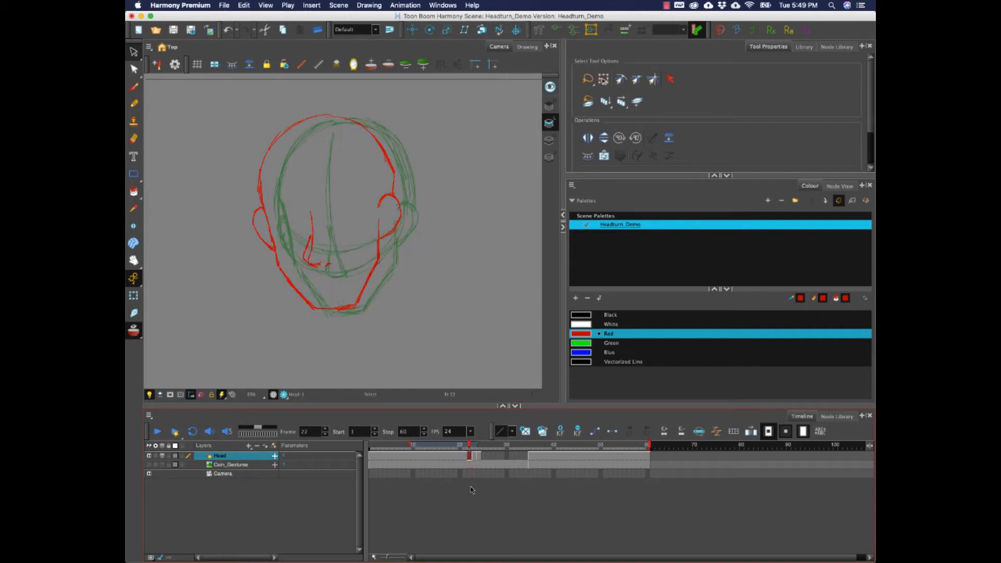
{"action": "key", "text": "Delete"}
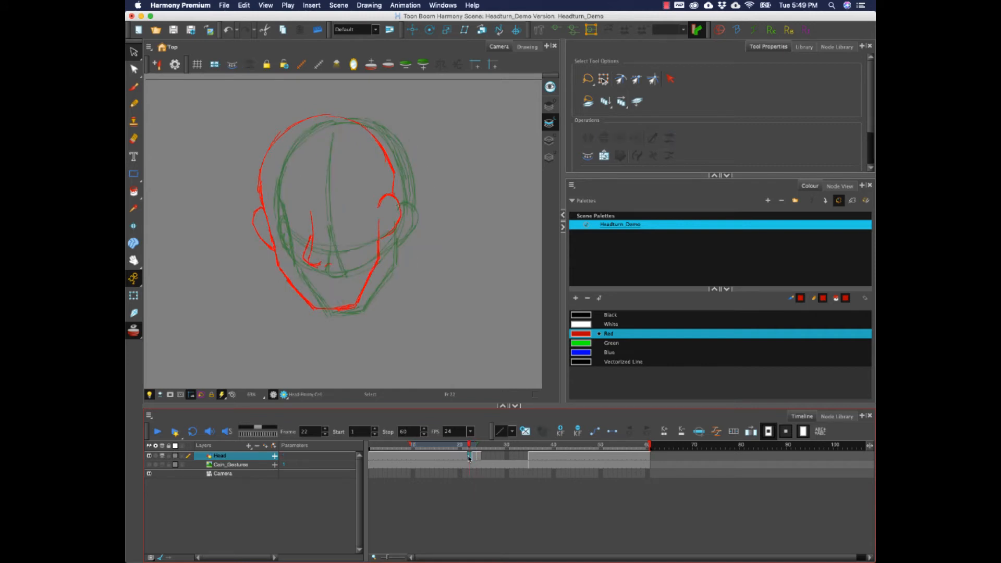
- Draw the near-side face edge and skull curve of a new in-between at frame 22, close to the first key head
{"action": "key", "text": "alt+b"}
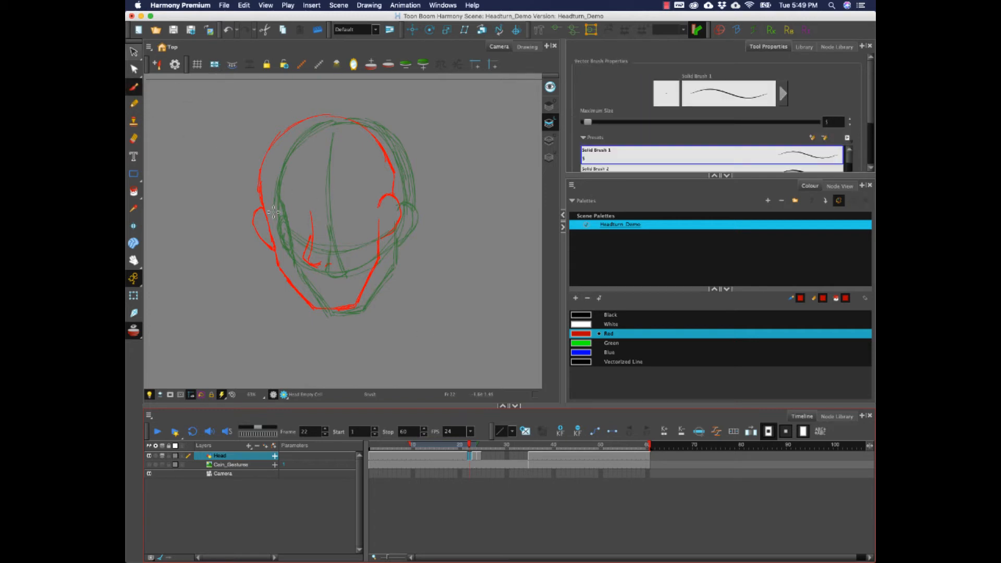
{"action": "left_click_drag", "start_coordinate": [271, 202], "coordinate": [282, 253]}
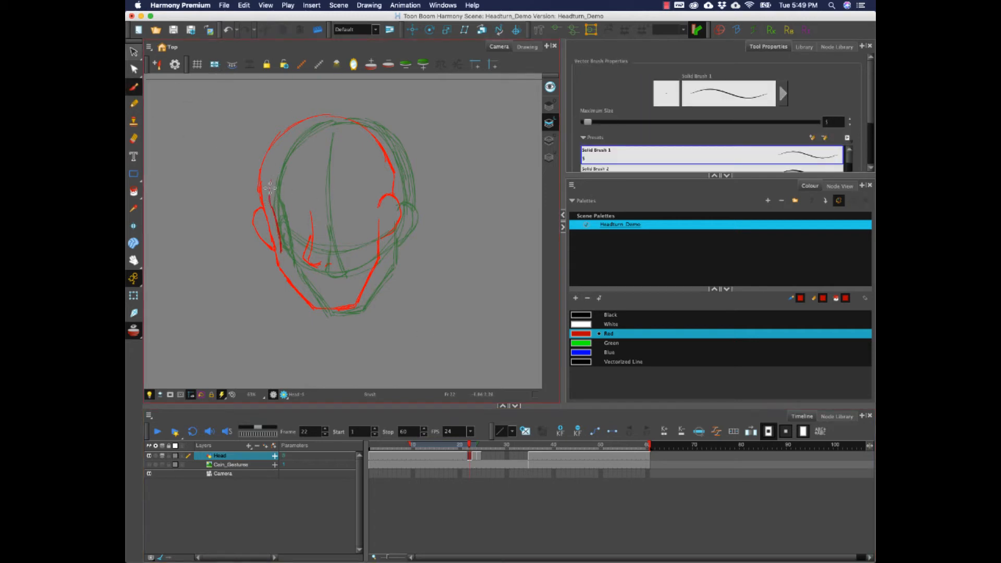
{"action": "mouse_move", "coordinate": [270, 188]}
{"action": "left_mouse_down"}
{"action": "mouse_move", "coordinate": [301, 130]}
{"action": "mouse_move", "coordinate": [326, 120]}
{"action": "mouse_move", "coordinate": [367, 121]}
{"action": "mouse_move", "coordinate": [401, 175]}
{"action": "left_mouse_up"}
{"action": "left_click_drag", "start_coordinate": [386, 138], "coordinate": [404, 182]}
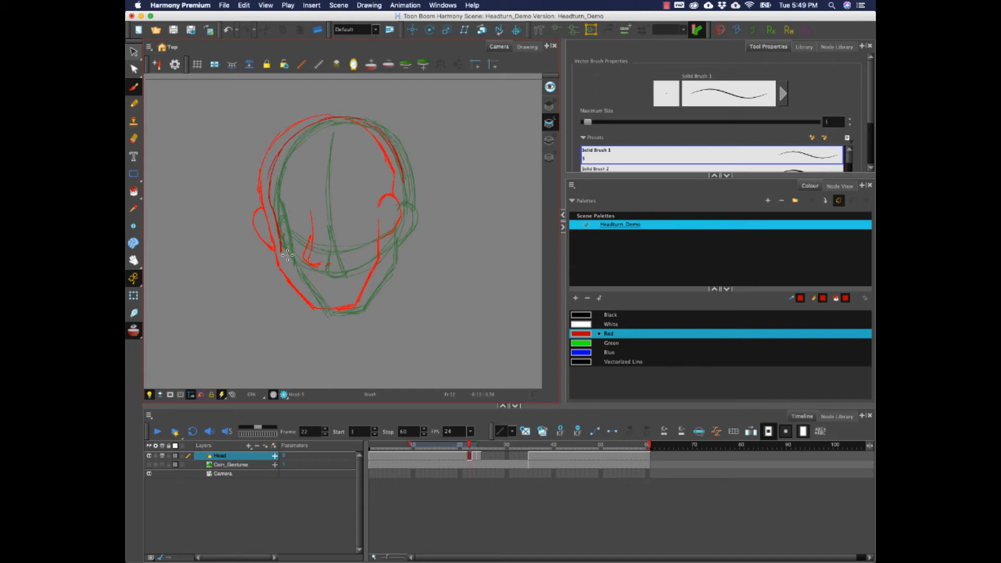
- Complete the frame 22 head with its jaw and chin, both ears and the nose
{"action": "mouse_move", "coordinate": [282, 258]}
{"action": "left_mouse_down"}
{"action": "mouse_move", "coordinate": [317, 309]}
{"action": "mouse_move", "coordinate": [359, 306]}
{"action": "left_mouse_up"}
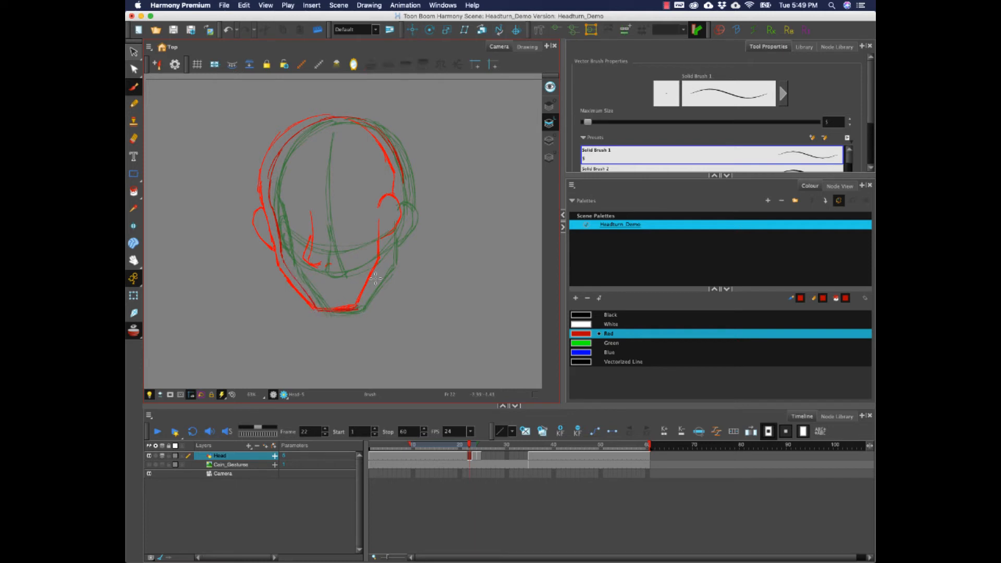
{"action": "mouse_move", "coordinate": [386, 229]}
{"action": "left_mouse_down"}
{"action": "mouse_move", "coordinate": [383, 268]}
{"action": "mouse_move", "coordinate": [362, 309]}
{"action": "left_mouse_up"}
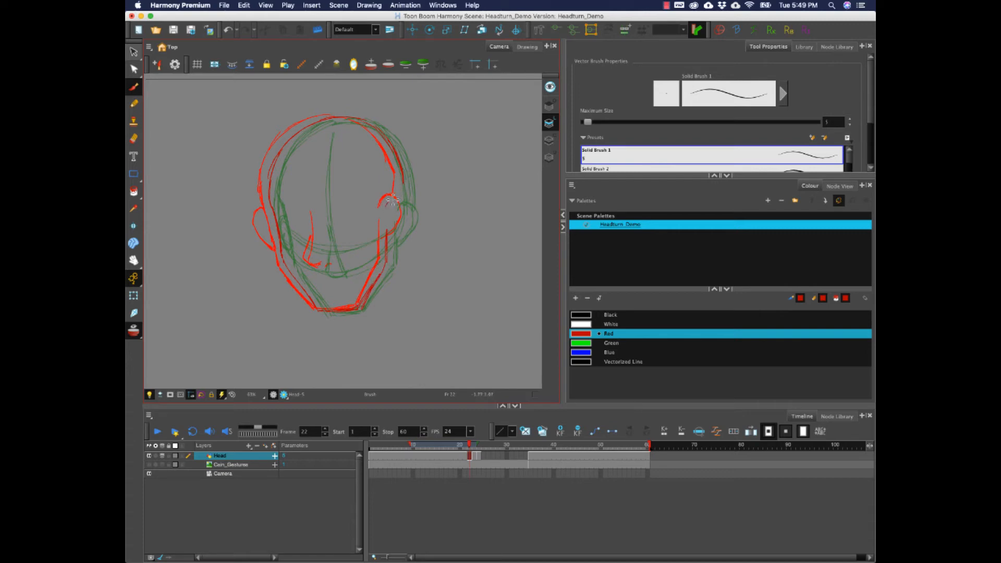
{"action": "mouse_move", "coordinate": [392, 200]}
{"action": "left_mouse_down"}
{"action": "mouse_move", "coordinate": [395, 240]}
{"action": "mouse_move", "coordinate": [404, 220]}
{"action": "mouse_move", "coordinate": [390, 239]}
{"action": "left_mouse_up"}
{"action": "mouse_move", "coordinate": [272, 208]}
{"action": "left_mouse_down"}
{"action": "mouse_move", "coordinate": [280, 246]}
{"action": "mouse_move", "coordinate": [294, 228]}
{"action": "mouse_move", "coordinate": [321, 224]}
{"action": "mouse_move", "coordinate": [313, 263]}
{"action": "mouse_move", "coordinate": [334, 268]}
{"action": "mouse_move", "coordinate": [317, 269]}
{"action": "mouse_move", "coordinate": [316, 260]}
{"action": "mouse_move", "coordinate": [326, 272]}
{"action": "mouse_move", "coordinate": [315, 242]}
{"action": "mouse_move", "coordinate": [315, 264]}
{"action": "left_mouse_up"}
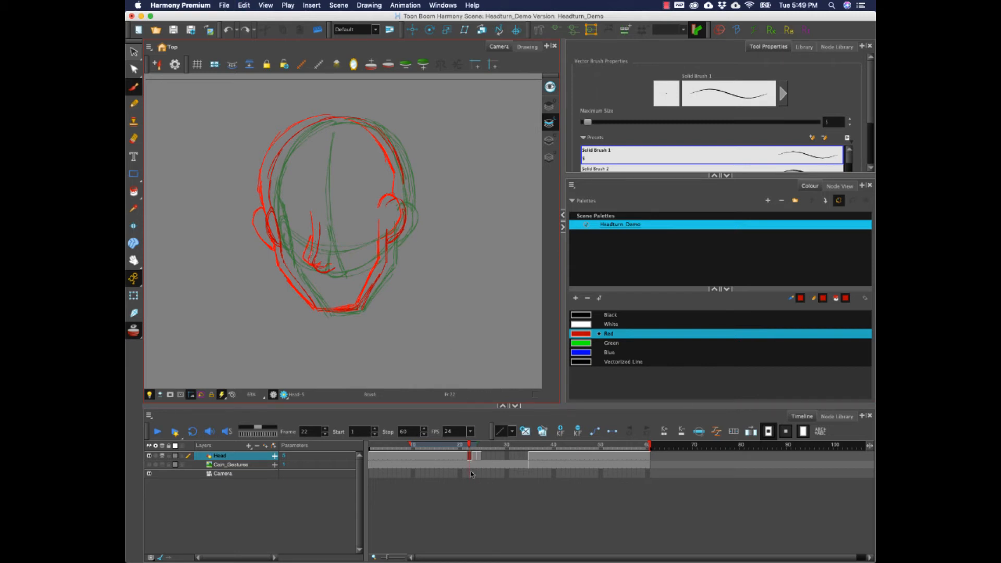
- Clear the exposure at frame 21 on the Head layer and draw a new in-between's nose, face sides and jaw close to the first key
{"action": "left_click", "coordinate": [465, 457]}
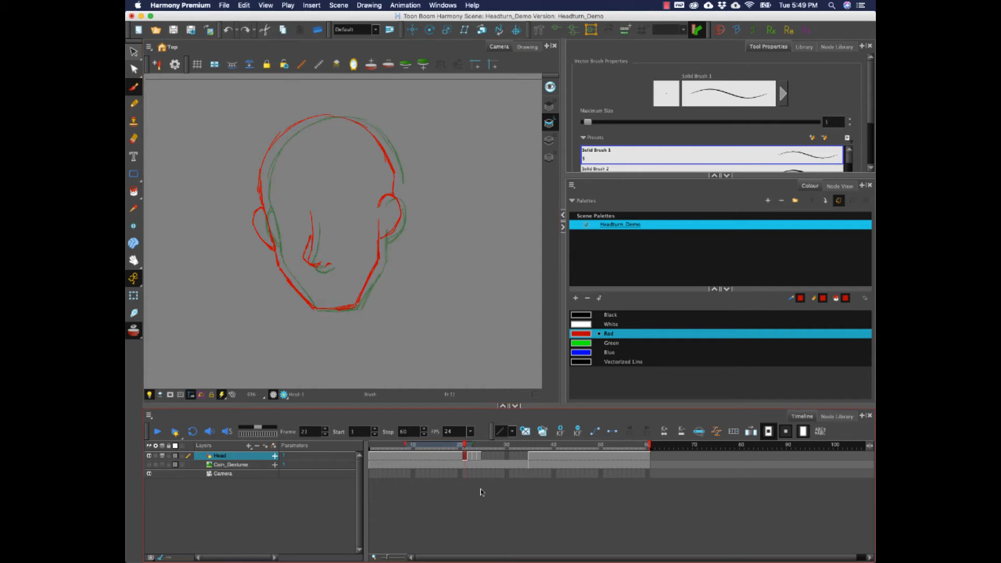
{"action": "key", "text": "Delete"}
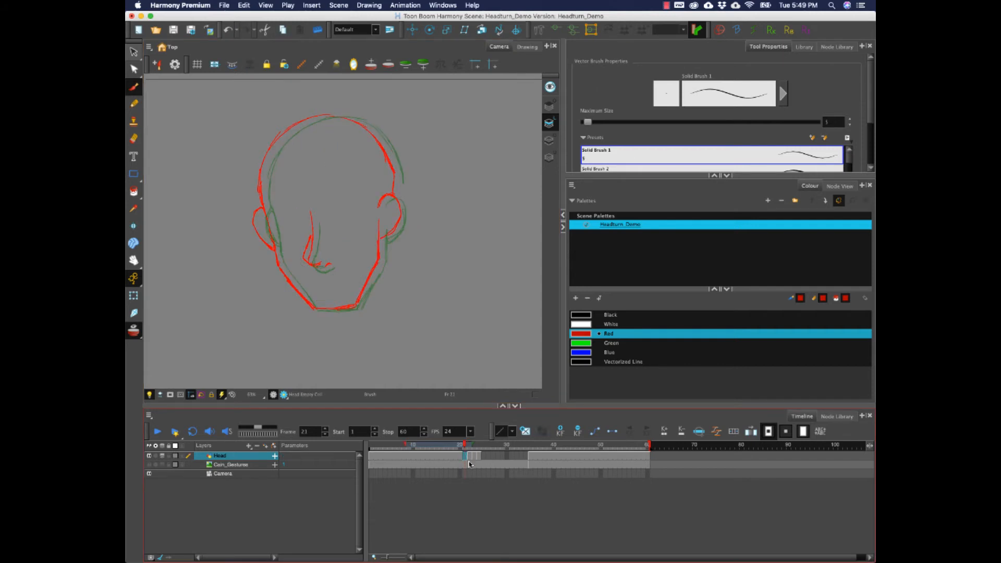
{"action": "mouse_move", "coordinate": [315, 218]}
{"action": "left_mouse_down"}
{"action": "mouse_move", "coordinate": [310, 262]}
{"action": "mouse_move", "coordinate": [325, 268]}
{"action": "mouse_move", "coordinate": [313, 242]}
{"action": "mouse_move", "coordinate": [311, 266]}
{"action": "left_mouse_up"}
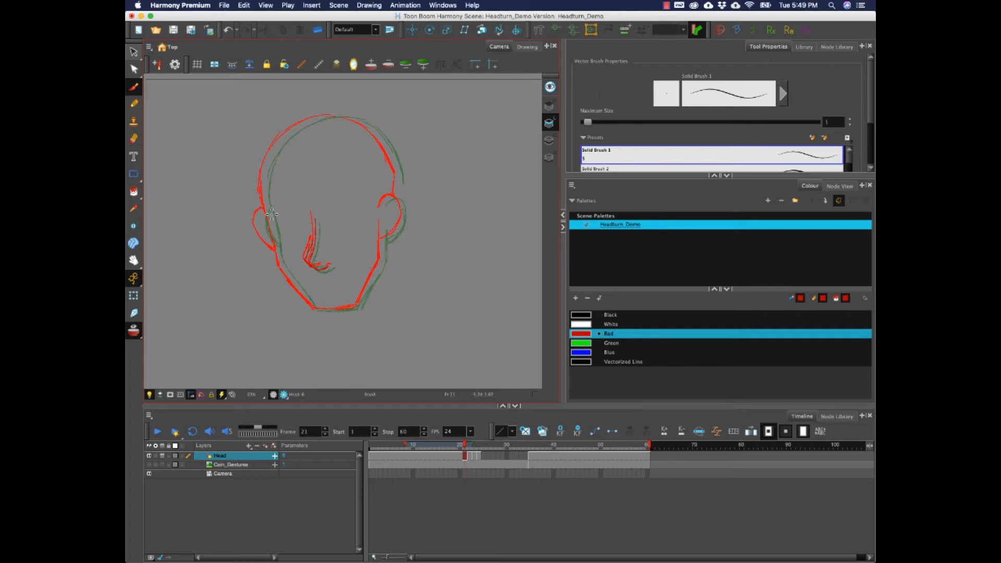
{"action": "mouse_move", "coordinate": [270, 211]}
{"action": "left_mouse_down"}
{"action": "mouse_move", "coordinate": [279, 258]}
{"action": "mouse_move", "coordinate": [315, 311]}
{"action": "left_mouse_up"}
{"action": "mouse_move", "coordinate": [382, 229]}
{"action": "left_mouse_down"}
{"action": "mouse_move", "coordinate": [363, 299]}
{"action": "mouse_move", "coordinate": [322, 297]}
{"action": "mouse_move", "coordinate": [313, 309]}
{"action": "mouse_move", "coordinate": [357, 305]}
{"action": "left_mouse_up"}
- Complete the frame 21 head with both ears and the skull curve, and compare it with frame 20
{"action": "mouse_move", "coordinate": [380, 203]}
{"action": "left_mouse_down"}
{"action": "mouse_move", "coordinate": [399, 197]}
{"action": "mouse_move", "coordinate": [405, 218]}
{"action": "mouse_move", "coordinate": [389, 237]}
{"action": "left_mouse_up"}
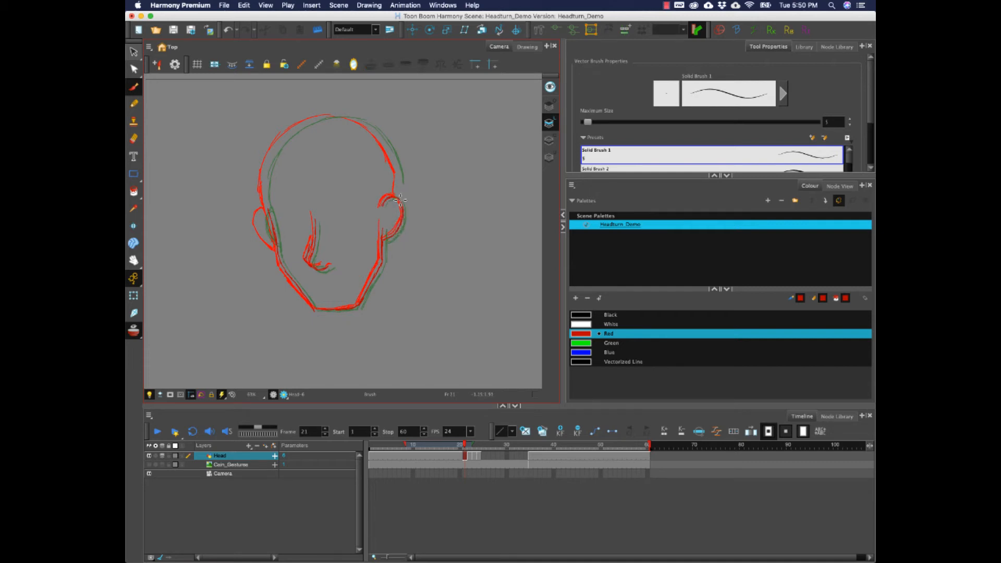
{"action": "left_click_drag", "start_coordinate": [400, 203], "coordinate": [394, 232]}
{"action": "mouse_move", "coordinate": [398, 192]}
{"action": "left_mouse_down"}
{"action": "mouse_move", "coordinate": [395, 159]}
{"action": "mouse_move", "coordinate": [336, 115]}
{"action": "mouse_move", "coordinate": [279, 142]}
{"action": "mouse_move", "coordinate": [267, 216]}
{"action": "left_mouse_up"}
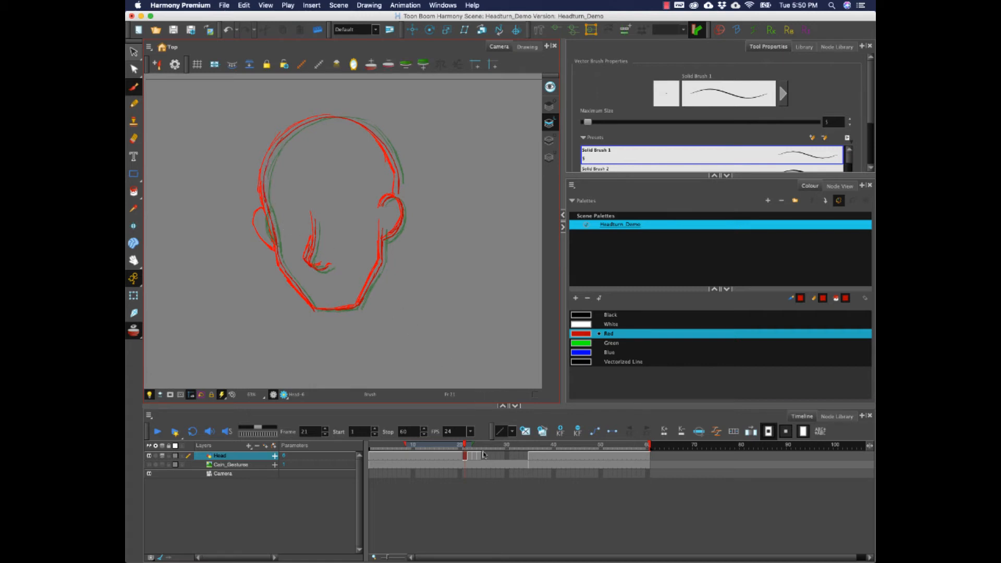
{"action": "left_click", "coordinate": [461, 457]}
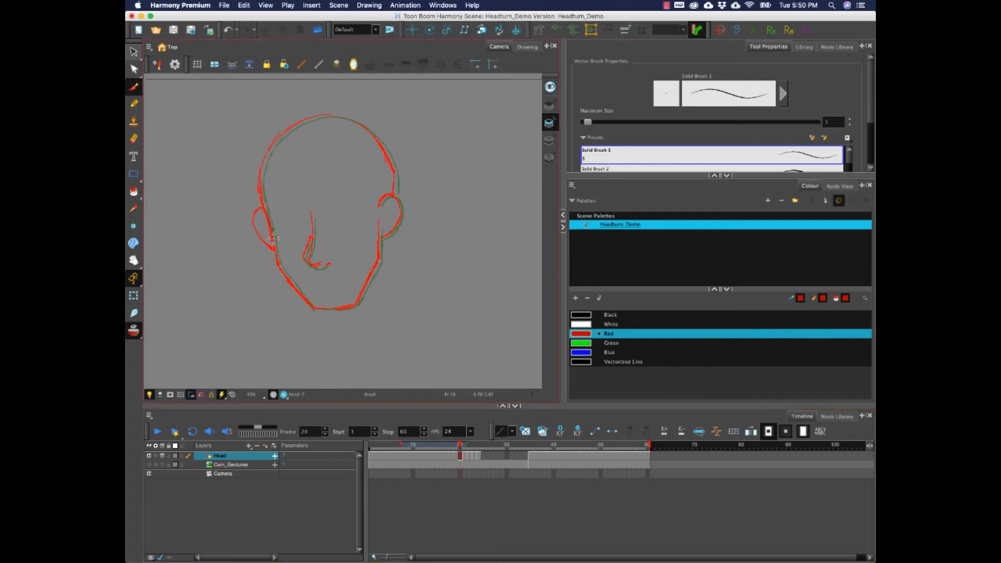
{"action": "left_click", "coordinate": [465, 455]}
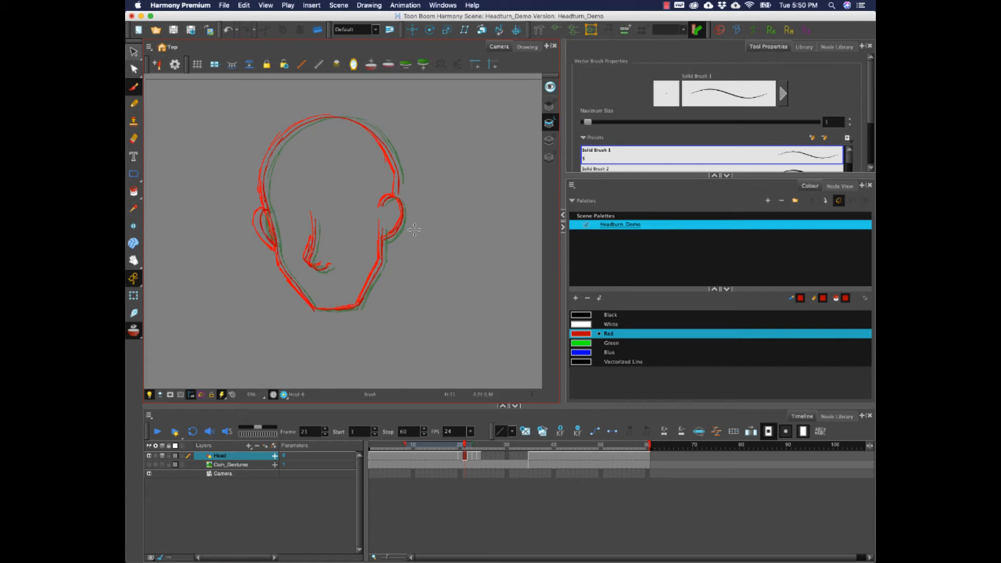
- Compare frames 19 and 20, and draw the left skull curve and left ear of the frame 20 in-between
{"action": "left_click", "coordinate": [459, 456]}
{"action": "left_click", "coordinate": [455, 455]}
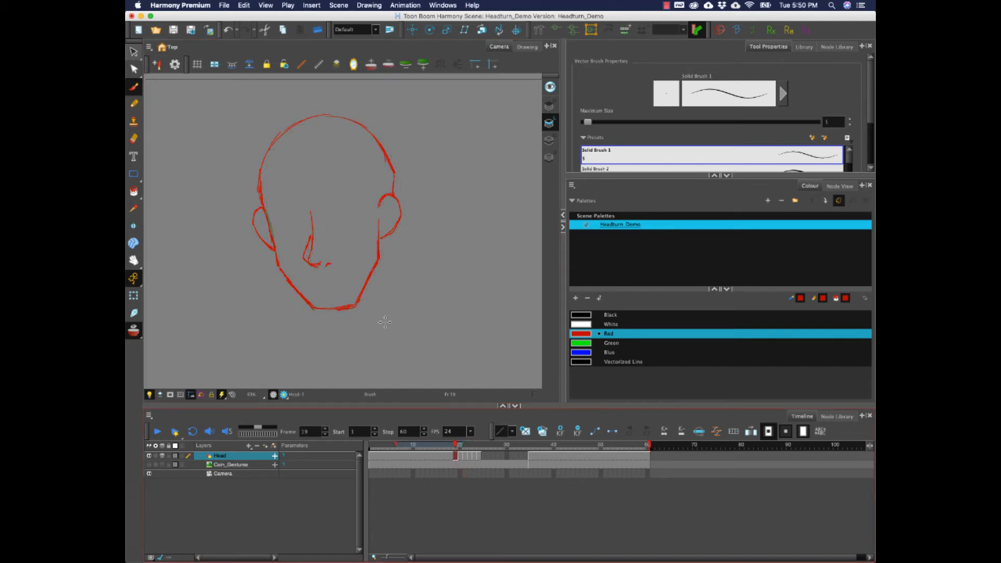
{"action": "key", "text": "period"}
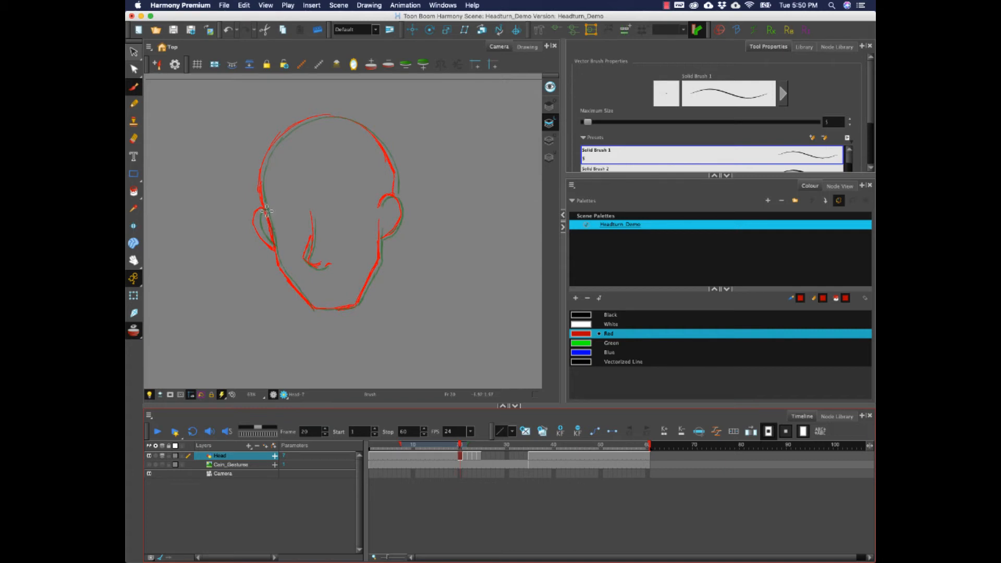
{"action": "left_click_drag", "start_coordinate": [263, 197], "coordinate": [282, 135]}
{"action": "mouse_move", "coordinate": [264, 208]}
{"action": "left_mouse_down"}
{"action": "mouse_move", "coordinate": [258, 229]}
{"action": "mouse_move", "coordinate": [274, 247]}
{"action": "left_mouse_up"}
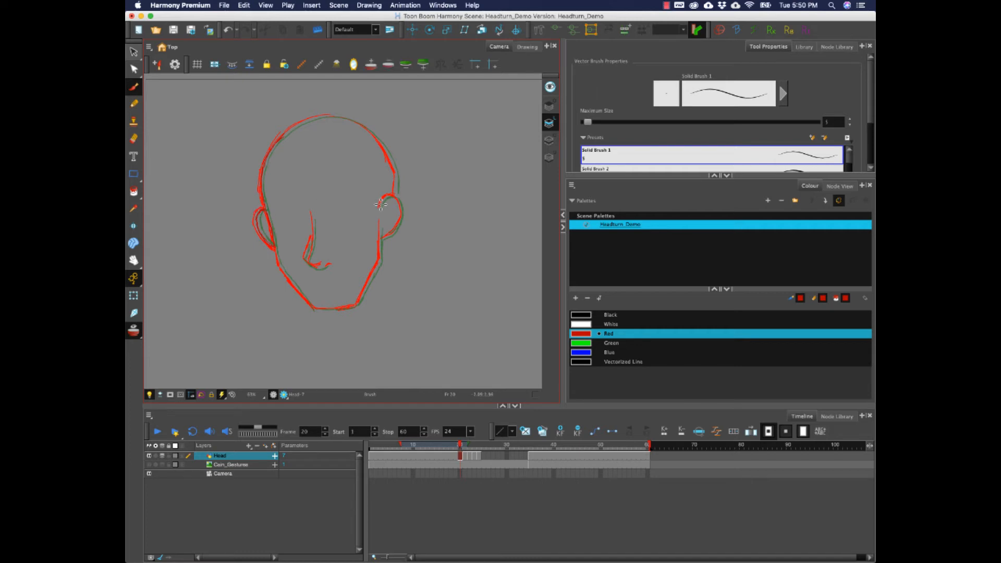
- Redraw the left ear of the first key head at frame 19 with a narrower shape
{"action": "left_click_drag", "start_coordinate": [460, 440], "coordinate": [457, 449]}
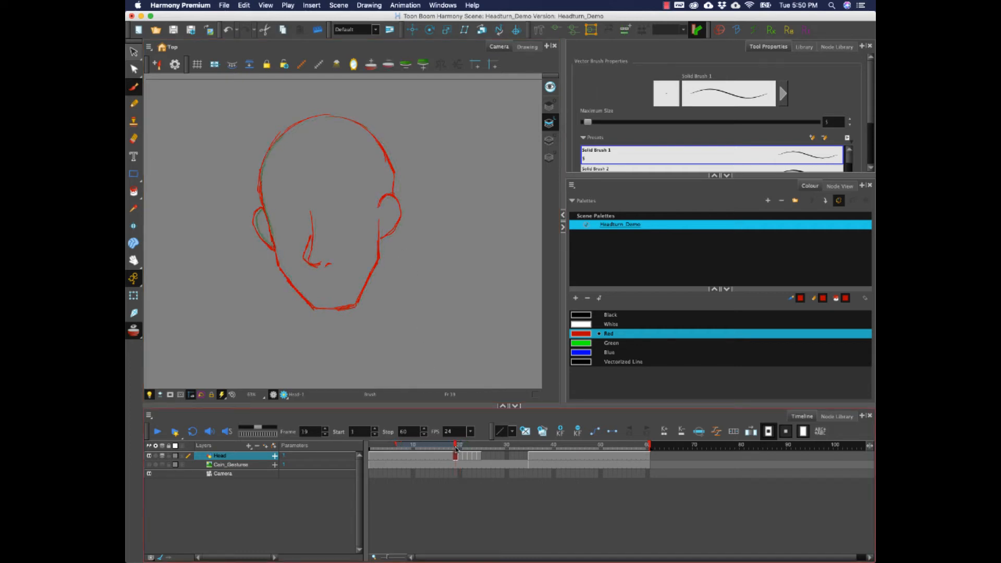
{"action": "left_click_drag", "start_coordinate": [255, 211], "coordinate": [271, 250]}
{"action": "mouse_move", "coordinate": [264, 209]}
{"action": "left_mouse_down"}
{"action": "mouse_move", "coordinate": [255, 218]}
{"action": "mouse_move", "coordinate": [272, 247]}
{"action": "left_mouse_up"}
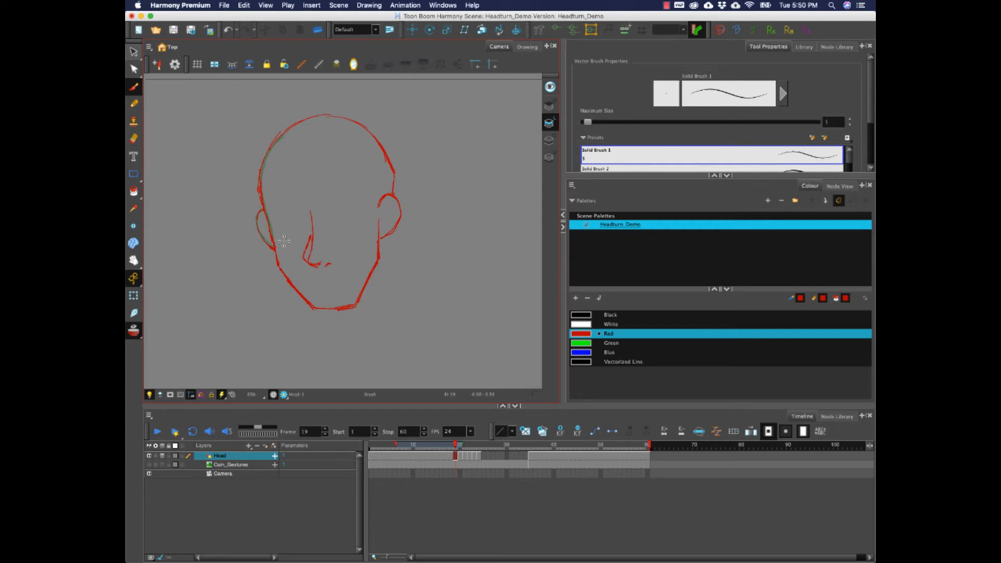
- Rework the frame 20 head's left ear to match the narrower key, and draw the right ear, face sides and jaw
{"action": "left_click", "coordinate": [459, 457]}
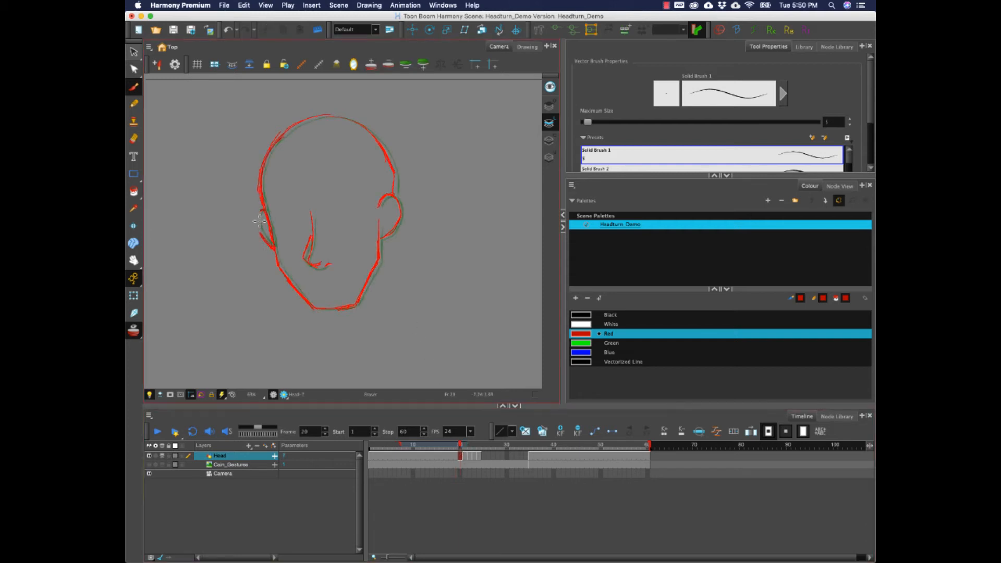
{"action": "left_click_drag", "start_coordinate": [263, 211], "coordinate": [276, 252]}
{"action": "left_click_drag", "start_coordinate": [274, 249], "coordinate": [265, 207]}
{"action": "mouse_move", "coordinate": [380, 207]}
{"action": "left_mouse_down"}
{"action": "mouse_move", "coordinate": [389, 192]}
{"action": "mouse_move", "coordinate": [399, 199]}
{"action": "mouse_move", "coordinate": [397, 229]}
{"action": "mouse_move", "coordinate": [395, 197]}
{"action": "left_mouse_up"}
{"action": "mouse_move", "coordinate": [272, 233]}
{"action": "left_mouse_down"}
{"action": "mouse_move", "coordinate": [315, 309]}
{"action": "mouse_move", "coordinate": [341, 310]}
{"action": "mouse_move", "coordinate": [364, 280]}
{"action": "mouse_move", "coordinate": [358, 305]}
{"action": "mouse_move", "coordinate": [380, 231]}
{"action": "left_mouse_up"}
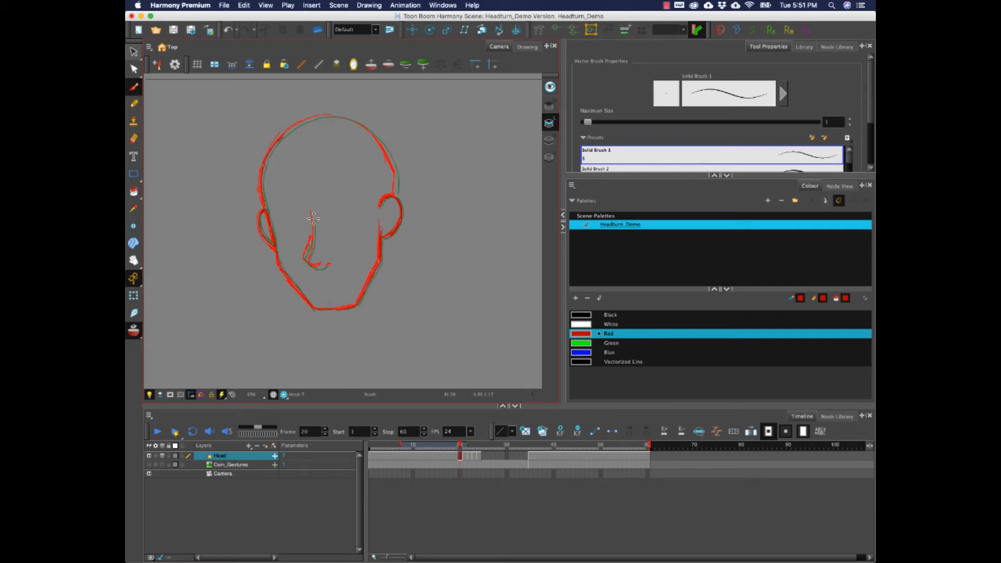
- Draw the nose of the frame 20 head, redoing its first stroke, and complete the top and right side of the skull
{"action": "left_click_drag", "start_coordinate": [308, 257], "coordinate": [329, 265]}
{"action": "key", "text": "super+z"}
{"action": "left_click_drag", "start_coordinate": [314, 235], "coordinate": [306, 251]}
{"action": "mouse_move", "coordinate": [282, 135]}
{"action": "left_mouse_down"}
{"action": "mouse_move", "coordinate": [327, 115]}
{"action": "mouse_move", "coordinate": [363, 127]}
{"action": "left_mouse_up"}
{"action": "left_click_drag", "start_coordinate": [388, 163], "coordinate": [396, 195]}
- Clear the exposure at frame 19 and trace a new in-between head there, with nose, ears, jaw and skull almost on the first key
{"action": "left_click", "coordinate": [457, 460]}
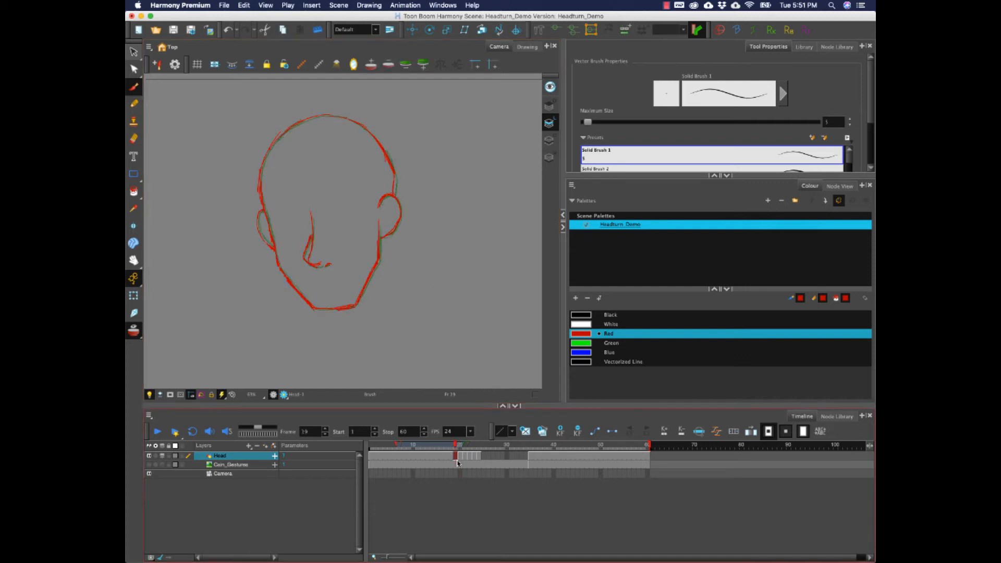
{"action": "key", "text": "Delete"}
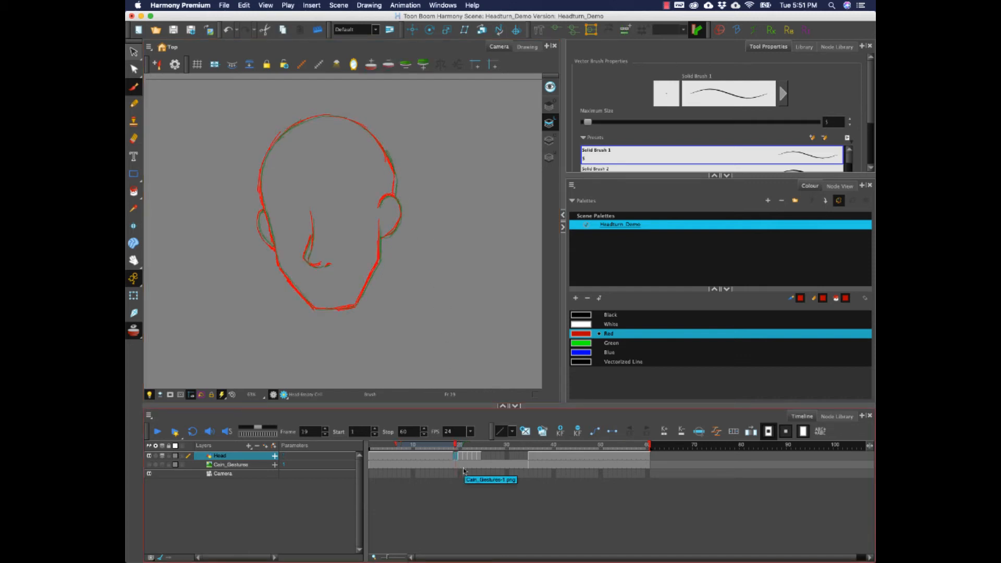
{"action": "left_click_drag", "start_coordinate": [312, 218], "coordinate": [315, 264]}
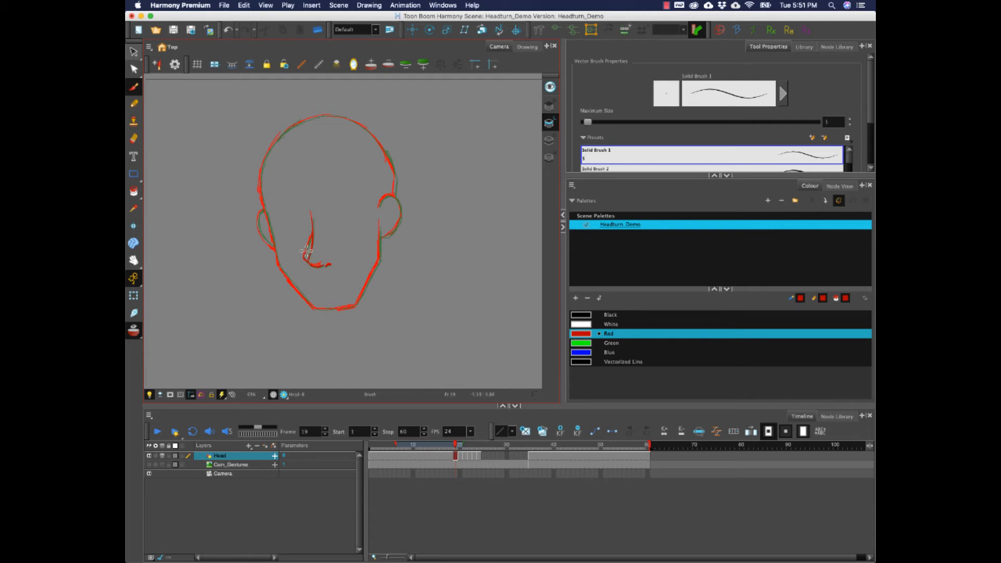
{"action": "mouse_move", "coordinate": [263, 210]}
{"action": "left_mouse_down"}
{"action": "mouse_move", "coordinate": [279, 265]}
{"action": "mouse_move", "coordinate": [312, 307]}
{"action": "mouse_move", "coordinate": [356, 305]}
{"action": "mouse_move", "coordinate": [378, 252]}
{"action": "mouse_move", "coordinate": [384, 199]}
{"action": "mouse_move", "coordinate": [399, 203]}
{"action": "mouse_move", "coordinate": [384, 239]}
{"action": "left_mouse_up"}
{"action": "mouse_move", "coordinate": [363, 125]}
{"action": "left_mouse_down"}
{"action": "mouse_move", "coordinate": [331, 116]}
{"action": "mouse_move", "coordinate": [286, 125]}
{"action": "mouse_move", "coordinate": [263, 154]}
{"action": "mouse_move", "coordinate": [267, 244]}
{"action": "left_mouse_up"}
{"action": "left_click", "coordinate": [452, 461]}
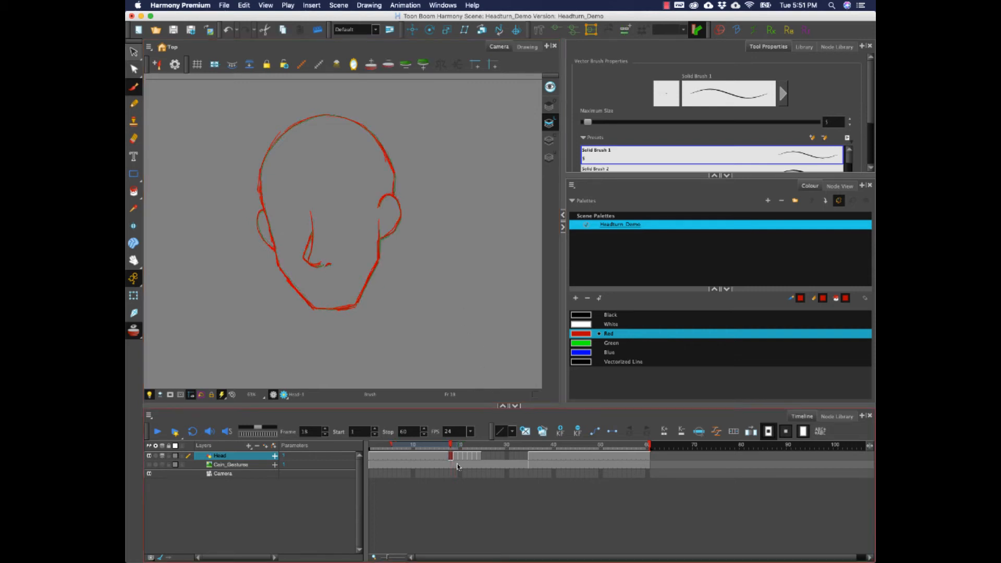
- Start a new in-between at frame 25 with a round cranium and a curved vertical centre line, redoing the centre line once
{"action": "mouse_move", "coordinate": [451, 449]}
{"action": "left_mouse_down"}
{"action": "mouse_move", "coordinate": [503, 455]}
{"action": "mouse_move", "coordinate": [404, 455]}
{"action": "mouse_move", "coordinate": [495, 457]}
{"action": "mouse_move", "coordinate": [455, 449]}
{"action": "mouse_move", "coordinate": [481, 448]}
{"action": "mouse_move", "coordinate": [491, 463]}
{"action": "left_mouse_up"}
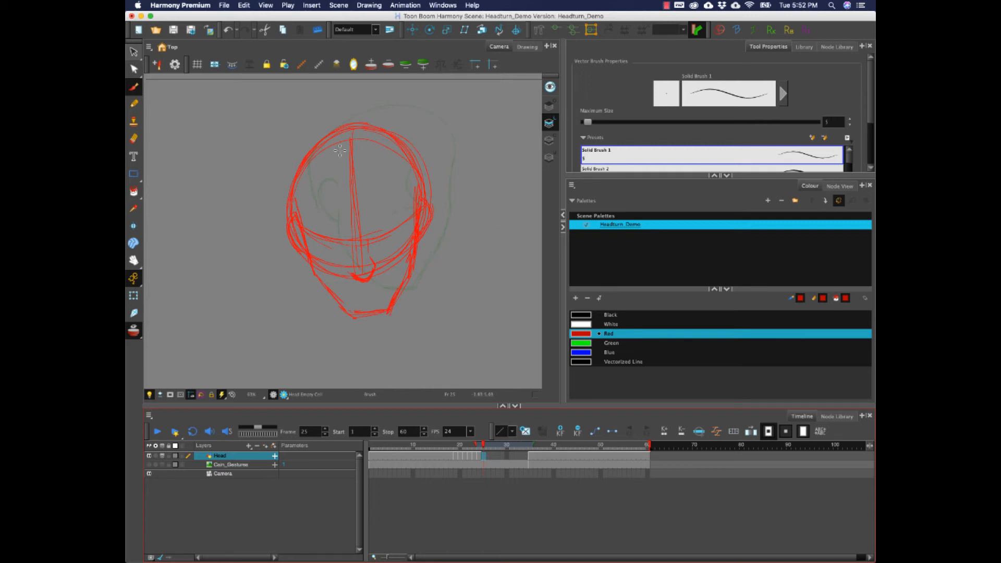
{"action": "mouse_move", "coordinate": [303, 189]}
{"action": "left_mouse_down"}
{"action": "mouse_move", "coordinate": [324, 150]}
{"action": "mouse_move", "coordinate": [309, 159]}
{"action": "mouse_move", "coordinate": [390, 121]}
{"action": "left_mouse_up"}
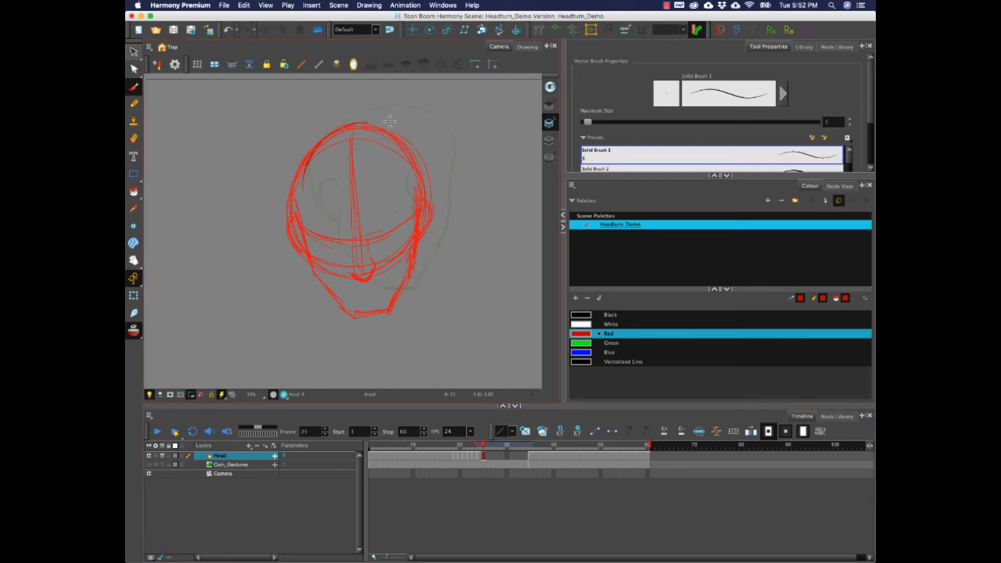
{"action": "mouse_move", "coordinate": [333, 132]}
{"action": "left_mouse_down"}
{"action": "mouse_move", "coordinate": [422, 141]}
{"action": "mouse_move", "coordinate": [415, 134]}
{"action": "mouse_move", "coordinate": [434, 170]}
{"action": "mouse_move", "coordinate": [424, 142]}
{"action": "mouse_move", "coordinate": [439, 217]}
{"action": "mouse_move", "coordinate": [396, 257]}
{"action": "mouse_move", "coordinate": [315, 217]}
{"action": "mouse_move", "coordinate": [306, 184]}
{"action": "mouse_move", "coordinate": [384, 271]}
{"action": "mouse_move", "coordinate": [438, 219]}
{"action": "mouse_move", "coordinate": [401, 128]}
{"action": "mouse_move", "coordinate": [312, 176]}
{"action": "mouse_move", "coordinate": [410, 266]}
{"action": "mouse_move", "coordinate": [419, 146]}
{"action": "mouse_move", "coordinate": [304, 213]}
{"action": "mouse_move", "coordinate": [433, 230]}
{"action": "mouse_move", "coordinate": [357, 121]}
{"action": "mouse_move", "coordinate": [390, 229]}
{"action": "left_mouse_up"}
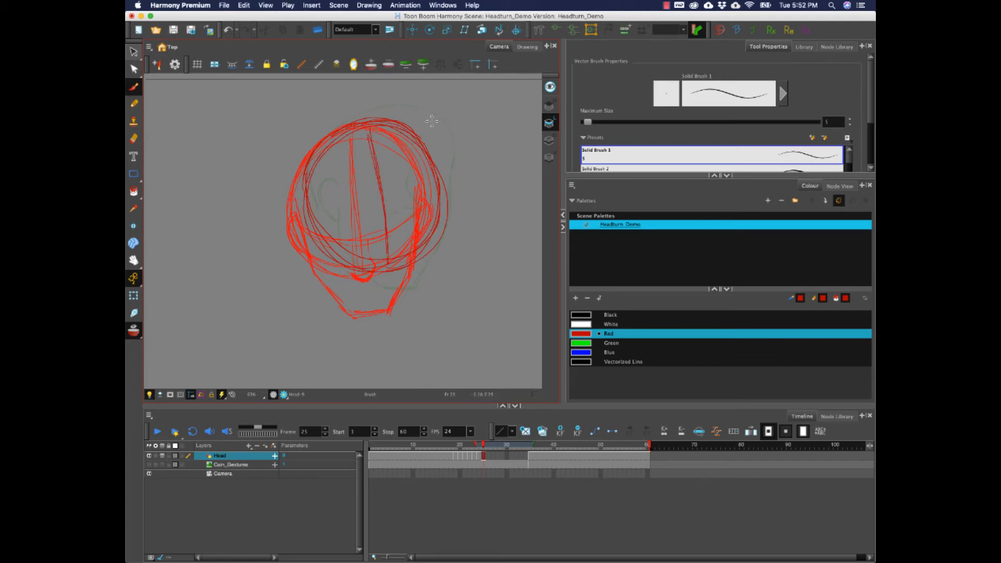
{"action": "key", "text": "super+z"}
{"action": "left_click_drag", "start_coordinate": [372, 126], "coordinate": [389, 230]}
{"action": "mouse_move", "coordinate": [315, 224]}
{"action": "left_mouse_down"}
{"action": "mouse_move", "coordinate": [394, 235]}
{"action": "mouse_move", "coordinate": [360, 237]}
{"action": "mouse_move", "coordinate": [399, 224]}
{"action": "mouse_move", "coordinate": [363, 237]}
{"action": "mouse_move", "coordinate": [425, 196]}
{"action": "mouse_move", "coordinate": [396, 213]}
{"action": "mouse_move", "coordinate": [389, 204]}
{"action": "mouse_move", "coordinate": [401, 252]}
{"action": "mouse_move", "coordinate": [386, 258]}
{"action": "mouse_move", "coordinate": [408, 250]}
{"action": "left_mouse_up"}
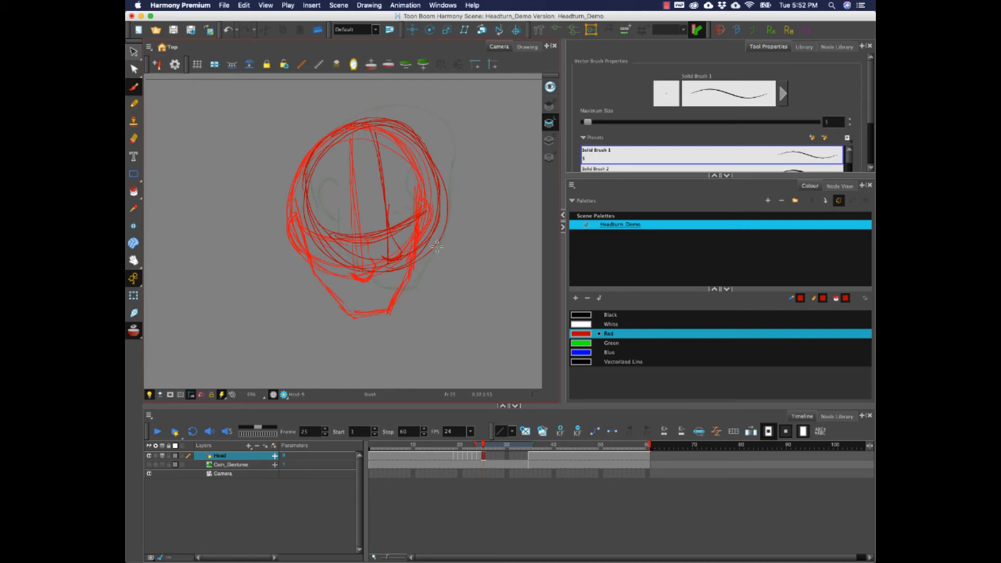
{"action": "key", "text": "super+z"}
{"action": "key", "text": "super+z"}
{"action": "mouse_move", "coordinate": [391, 226]}
{"action": "left_mouse_down"}
{"action": "mouse_move", "coordinate": [402, 250]}
{"action": "mouse_move", "coordinate": [390, 260]}
{"action": "mouse_move", "coordinate": [403, 251]}
{"action": "left_mouse_up"}
{"action": "key", "text": "super+z"}
{"action": "key", "text": "super+z"}
- Draw the curved eye line across the frame 25 face and the nose beside the centre line
{"action": "left_click_drag", "start_coordinate": [311, 202], "coordinate": [414, 217]}
{"action": "mouse_move", "coordinate": [338, 224]}
{"action": "left_mouse_down"}
{"action": "mouse_move", "coordinate": [415, 215]}
{"action": "mouse_move", "coordinate": [391, 231]}
{"action": "mouse_move", "coordinate": [397, 261]}
{"action": "mouse_move", "coordinate": [389, 259]}
{"action": "left_mouse_up"}
{"action": "key", "text": "super+z"}
{"action": "mouse_move", "coordinate": [392, 211]}
{"action": "left_mouse_down"}
{"action": "mouse_move", "coordinate": [403, 250]}
{"action": "mouse_move", "coordinate": [387, 257]}
{"action": "mouse_move", "coordinate": [401, 256]}
{"action": "left_mouse_up"}
- Sketch the right edge of the frame 25 face and erase the overlapping strokes around it
{"action": "mouse_move", "coordinate": [427, 182]}
{"action": "left_mouse_down"}
{"action": "mouse_move", "coordinate": [429, 238]}
{"action": "mouse_move", "coordinate": [431, 190]}
{"action": "mouse_move", "coordinate": [436, 217]}
{"action": "left_mouse_up"}
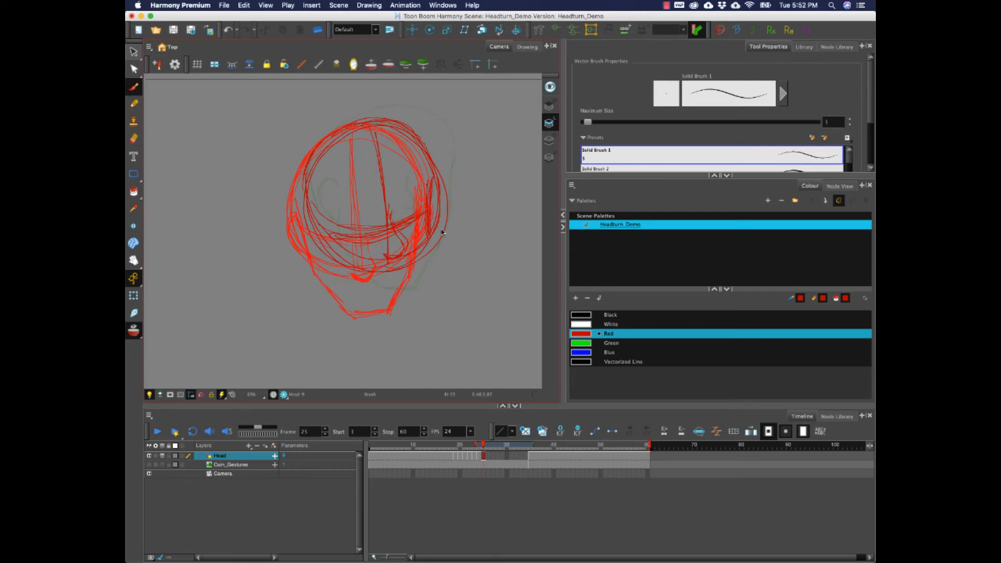
{"action": "key", "text": "e"}
{"action": "mouse_move", "coordinate": [432, 182]}
{"action": "left_mouse_down"}
{"action": "mouse_move", "coordinate": [429, 229]}
{"action": "mouse_move", "coordinate": [440, 208]}
{"action": "mouse_move", "coordinate": [441, 226]}
{"action": "left_mouse_up"}
{"action": "left_click_drag", "start_coordinate": [431, 192], "coordinate": [432, 226]}
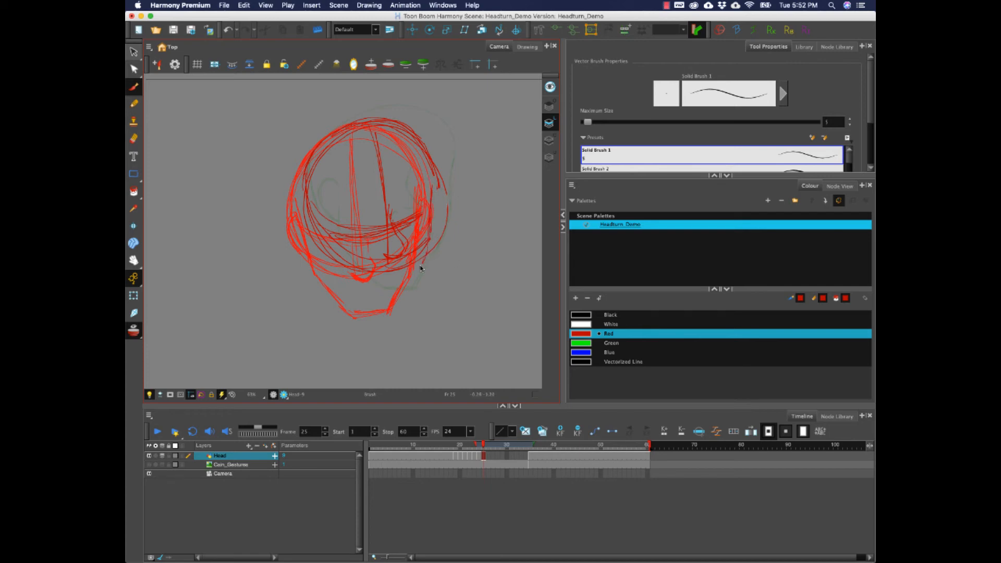
- Draw the frame 25 head's jaw, chin and left ear, reinforce the skull outline, and undo the last stroke
{"action": "left_click_drag", "start_coordinate": [407, 295], "coordinate": [422, 257]}
{"action": "mouse_move", "coordinate": [431, 208]}
{"action": "left_mouse_down"}
{"action": "mouse_move", "coordinate": [406, 304]}
{"action": "mouse_move", "coordinate": [381, 306]}
{"action": "left_mouse_up"}
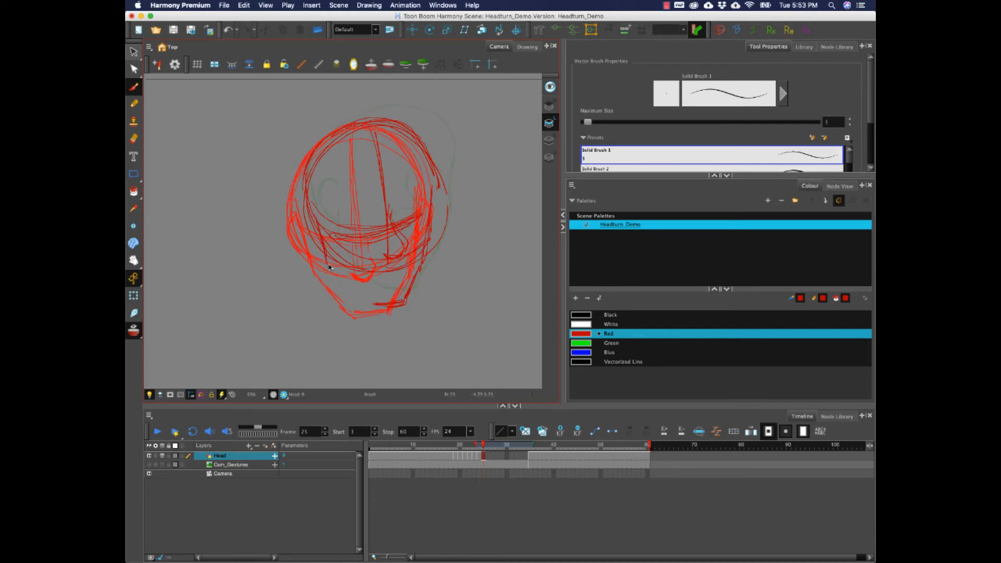
{"action": "left_click_drag", "start_coordinate": [331, 267], "coordinate": [385, 313]}
{"action": "mouse_move", "coordinate": [414, 148]}
{"action": "left_mouse_down"}
{"action": "mouse_move", "coordinate": [299, 175]}
{"action": "mouse_move", "coordinate": [303, 212]}
{"action": "mouse_move", "coordinate": [316, 222]}
{"action": "mouse_move", "coordinate": [304, 236]}
{"action": "mouse_move", "coordinate": [321, 255]}
{"action": "left_mouse_up"}
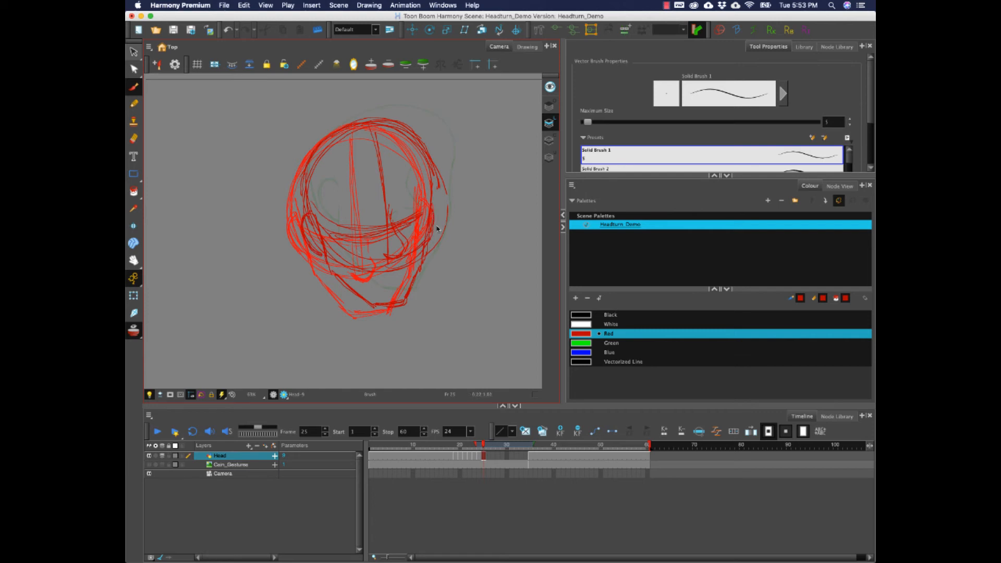
{"action": "key", "text": "super+z"}
- Turn off the onion skin, compare frames 24 and 25, and add the right ear to the frame 25 head
{"action": "left_click", "coordinate": [477, 446]}
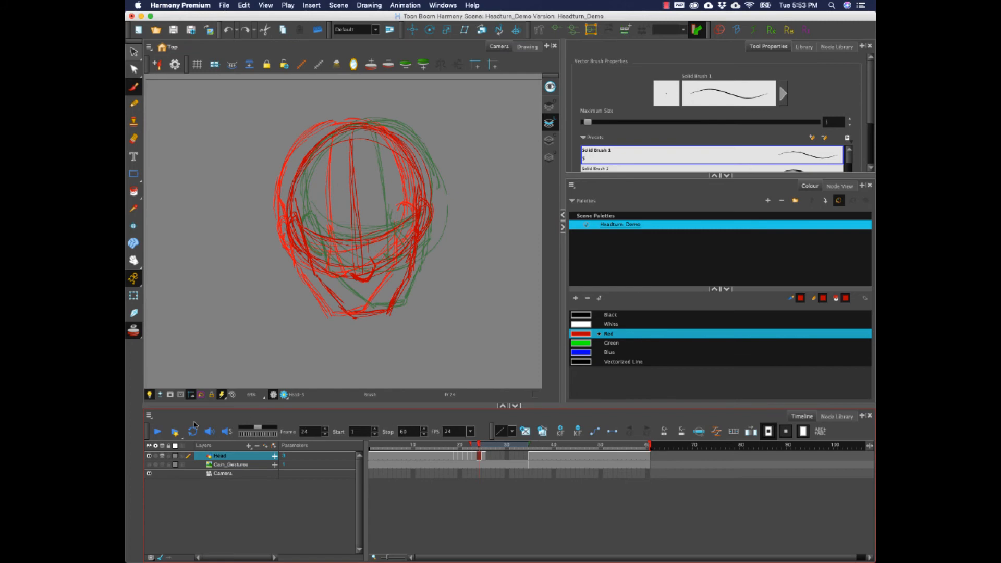
{"action": "left_click", "coordinate": [134, 331]}
{"action": "left_click", "coordinate": [134, 331]}
{"action": "left_click", "coordinate": [134, 331]}
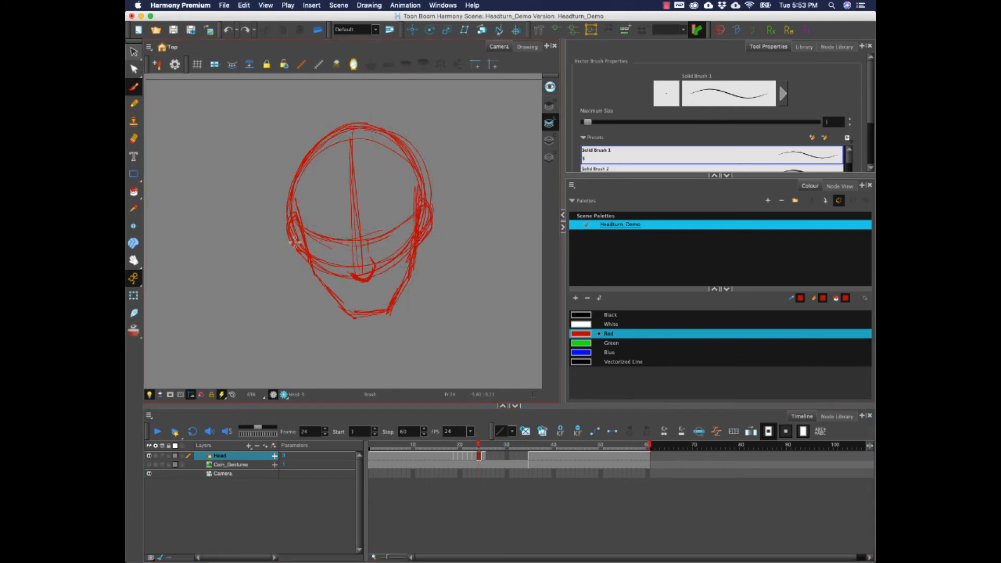
{"action": "left_click", "coordinate": [484, 457]}
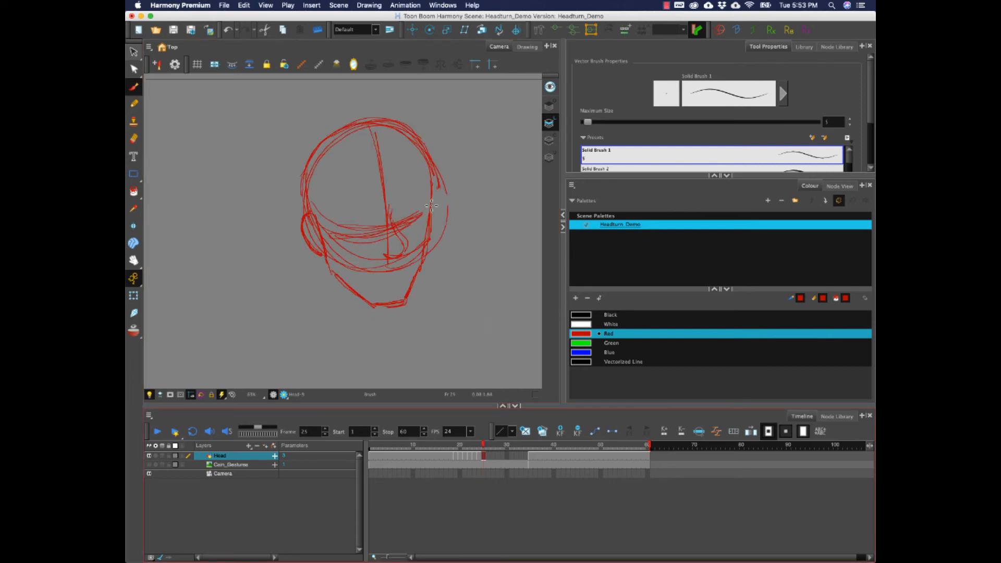
{"action": "left_click_drag", "start_coordinate": [431, 202], "coordinate": [428, 243]}
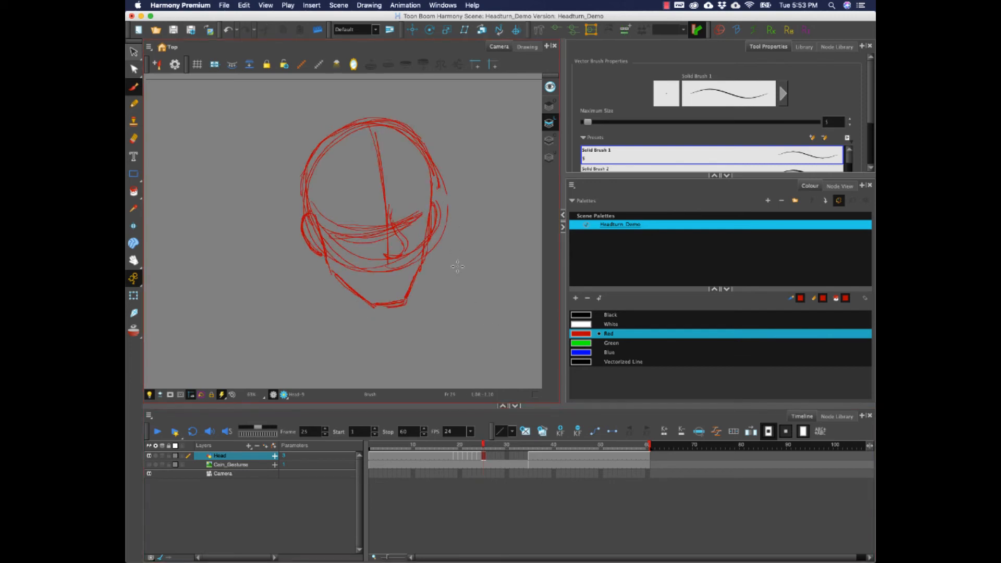
- Turn the onion skin back on at frame 26 and draw a new in-between's skull curve, right face edge, jaw and chin
{"action": "left_click_drag", "start_coordinate": [483, 447], "coordinate": [484, 448]}
{"action": "left_click", "coordinate": [488, 457]}
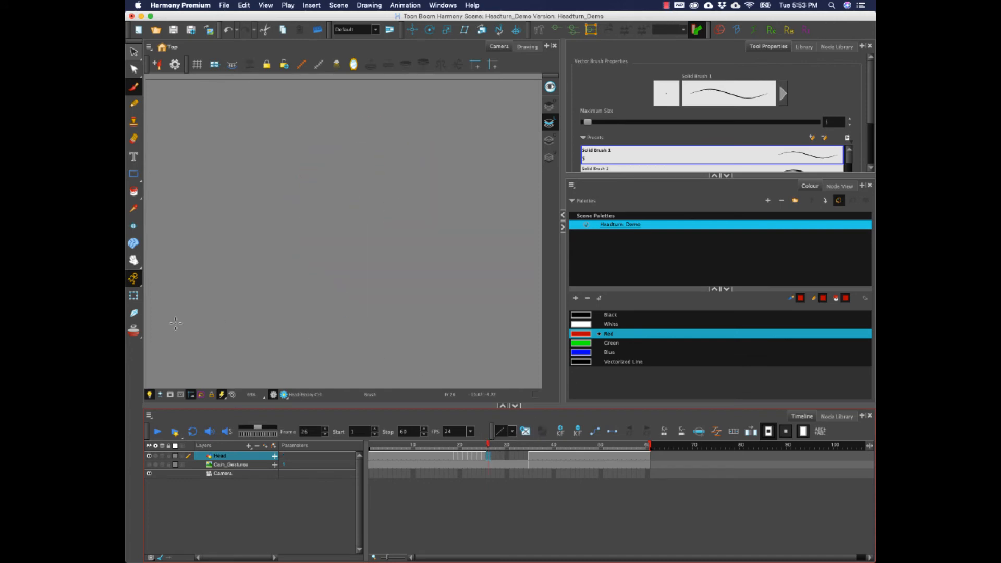
{"action": "key", "text": "alt+o"}
{"action": "mouse_move", "coordinate": [376, 111]}
{"action": "left_mouse_down"}
{"action": "mouse_move", "coordinate": [434, 134]}
{"action": "mouse_move", "coordinate": [444, 170]}
{"action": "mouse_move", "coordinate": [416, 291]}
{"action": "left_mouse_up"}
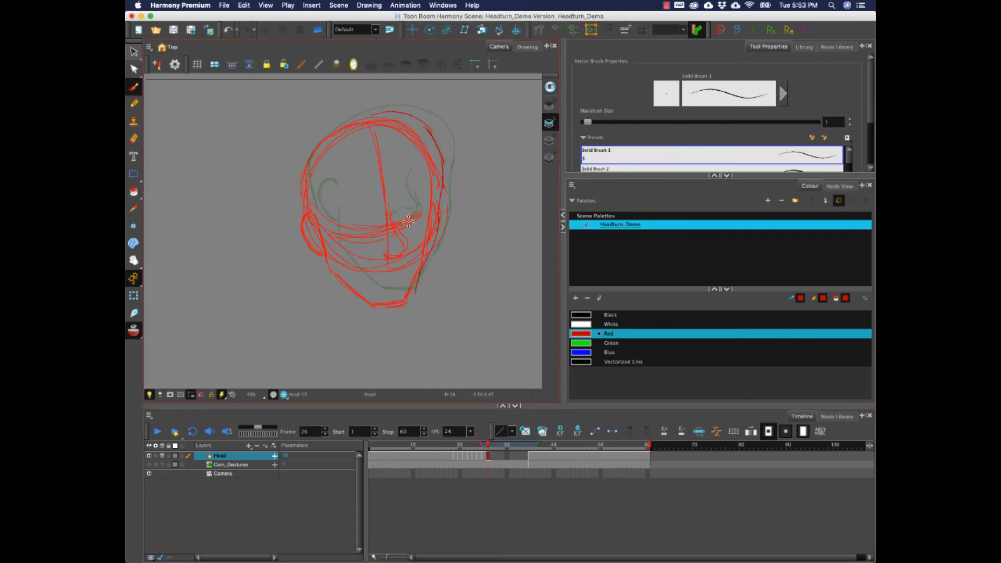
{"action": "mouse_move", "coordinate": [330, 225]}
{"action": "left_mouse_down"}
{"action": "mouse_move", "coordinate": [345, 267]}
{"action": "mouse_move", "coordinate": [388, 297]}
{"action": "mouse_move", "coordinate": [421, 293]}
{"action": "left_mouse_up"}
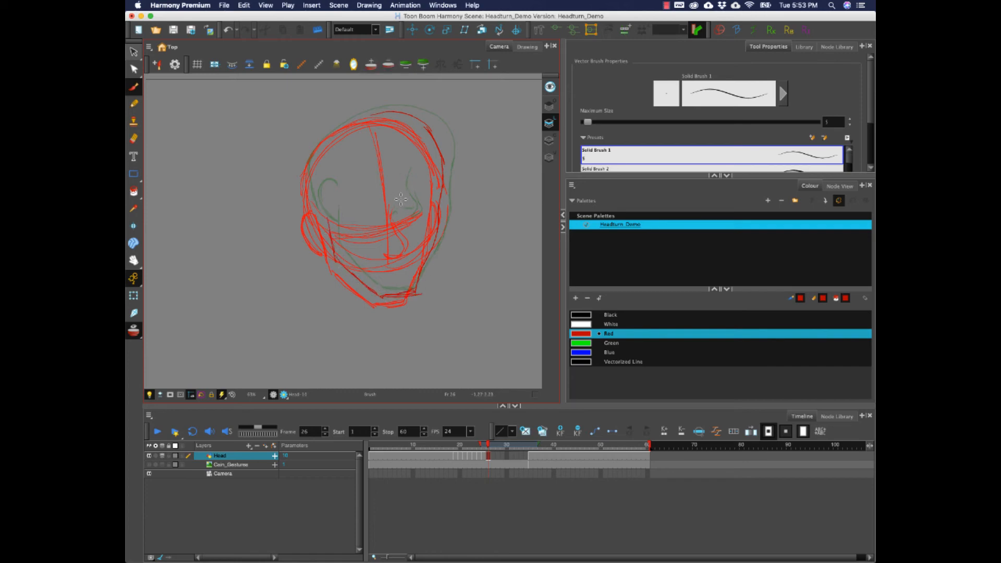
- Add the nose and the upper curve of the left ear to the frame 26 head, and reinforce the top of the skull
{"action": "mouse_move", "coordinate": [400, 210]}
{"action": "left_mouse_down"}
{"action": "mouse_move", "coordinate": [415, 230]}
{"action": "mouse_move", "coordinate": [407, 242]}
{"action": "left_mouse_up"}
{"action": "mouse_move", "coordinate": [323, 191]}
{"action": "left_mouse_down"}
{"action": "mouse_move", "coordinate": [312, 206]}
{"action": "mouse_move", "coordinate": [326, 195]}
{"action": "left_mouse_up"}
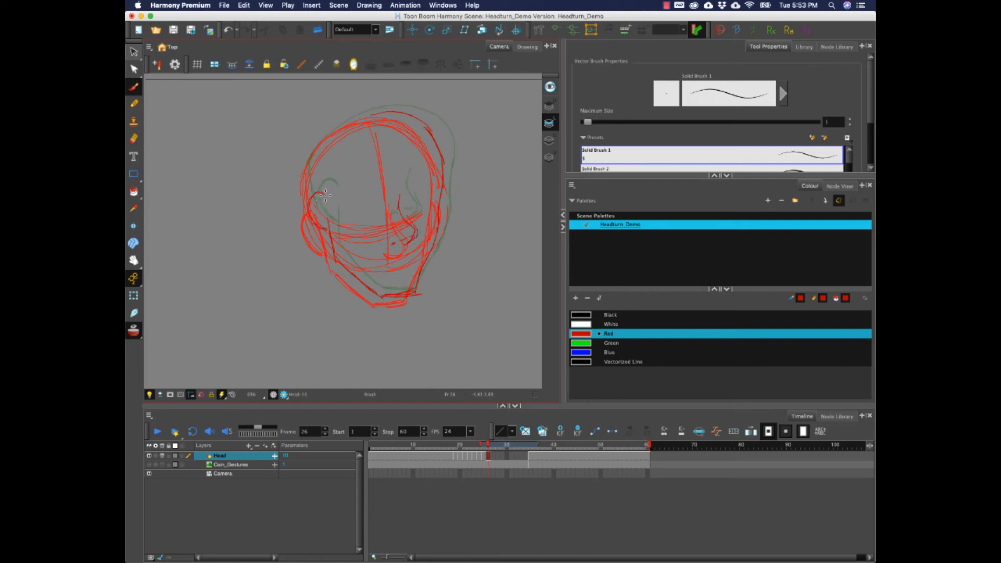
{"action": "left_click_drag", "start_coordinate": [437, 137], "coordinate": [441, 147]}
{"action": "mouse_move", "coordinate": [376, 115]}
{"action": "left_mouse_down"}
{"action": "mouse_move", "coordinate": [310, 159]}
{"action": "mouse_move", "coordinate": [310, 187]}
{"action": "mouse_move", "coordinate": [364, 120]}
{"action": "mouse_move", "coordinate": [439, 140]}
{"action": "mouse_move", "coordinate": [419, 126]}
{"action": "mouse_move", "coordinate": [440, 152]}
{"action": "left_mouse_up"}
{"action": "left_click_drag", "start_coordinate": [437, 197], "coordinate": [438, 206]}
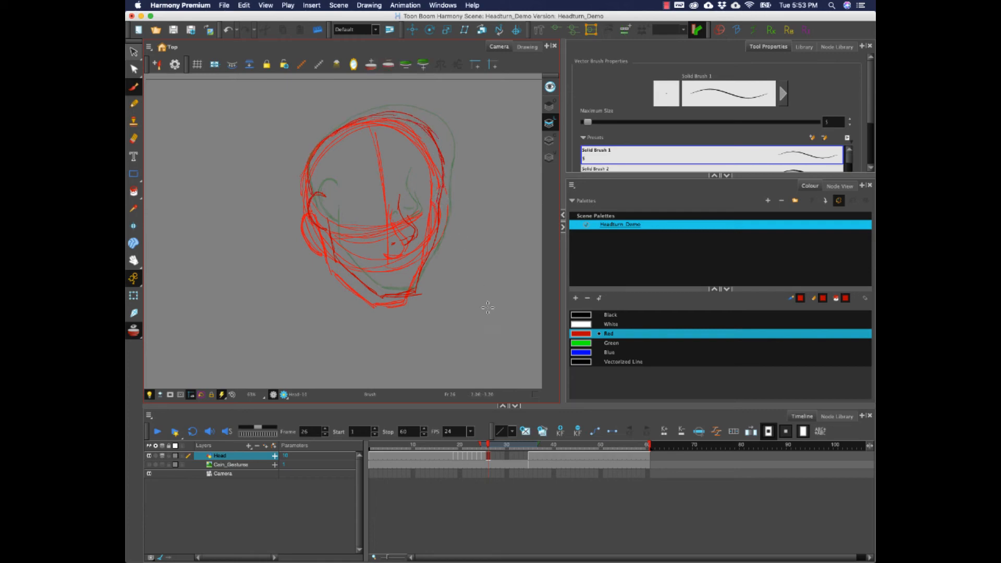
- Draw the nose of a new in-between at frame 27 and nudge it into place with the Select tool
{"action": "key", "text": "."}
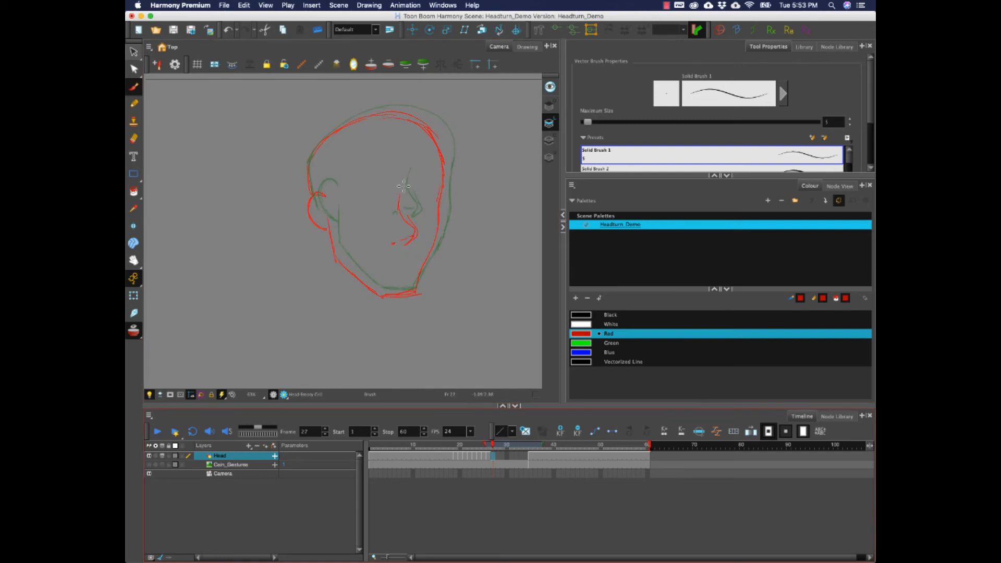
{"action": "left_click_drag", "start_coordinate": [405, 183], "coordinate": [409, 228]}
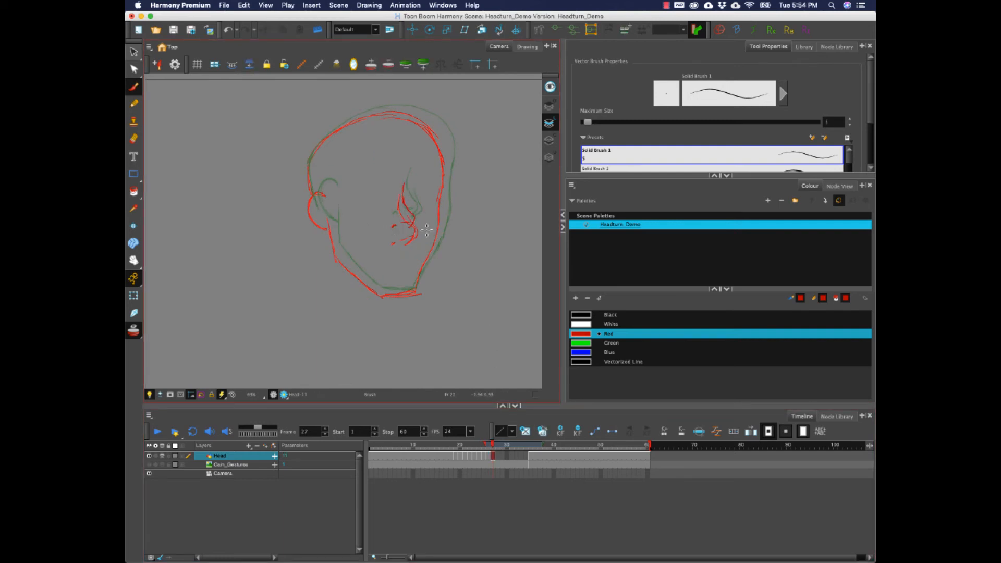
{"action": "mouse_move", "coordinate": [405, 188]}
{"action": "left_mouse_down"}
{"action": "mouse_move", "coordinate": [417, 230]}
{"action": "mouse_move", "coordinate": [389, 229]}
{"action": "mouse_move", "coordinate": [421, 223]}
{"action": "left_mouse_up"}
{"action": "left_click_drag", "start_coordinate": [410, 171], "coordinate": [415, 219]}
{"action": "left_click", "coordinate": [134, 51]}
{"action": "left_click_drag", "start_coordinate": [423, 196], "coordinate": [404, 231]}
{"action": "left_click", "coordinate": [430, 205]}
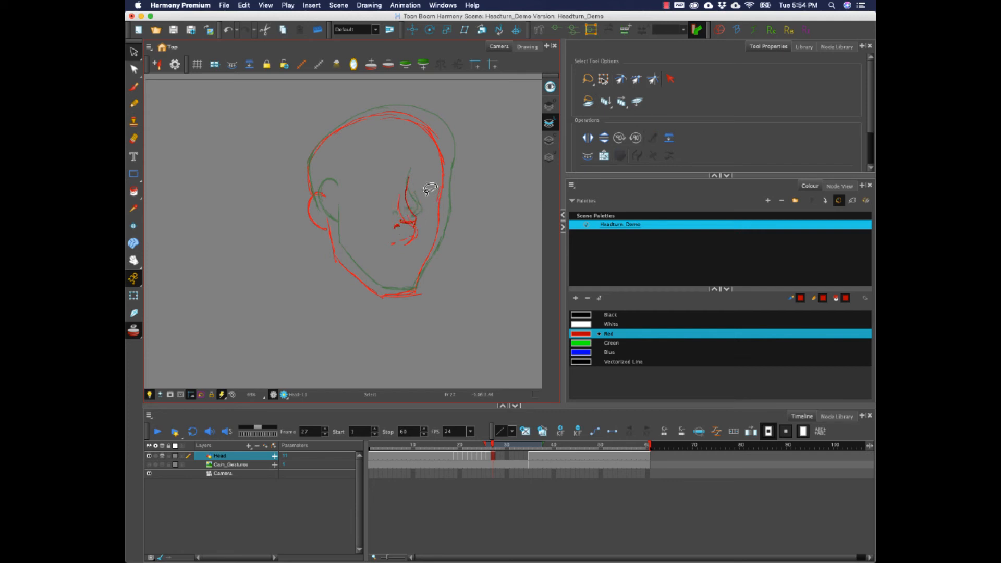
{"action": "left_click_drag", "start_coordinate": [415, 185], "coordinate": [404, 239]}
{"action": "left_click_drag", "start_coordinate": [417, 221], "coordinate": [416, 221]}
- Delete the nose on the frame 26 head with the onion skin turned off, then turn the onion skin back on
{"action": "left_click", "coordinate": [488, 445]}
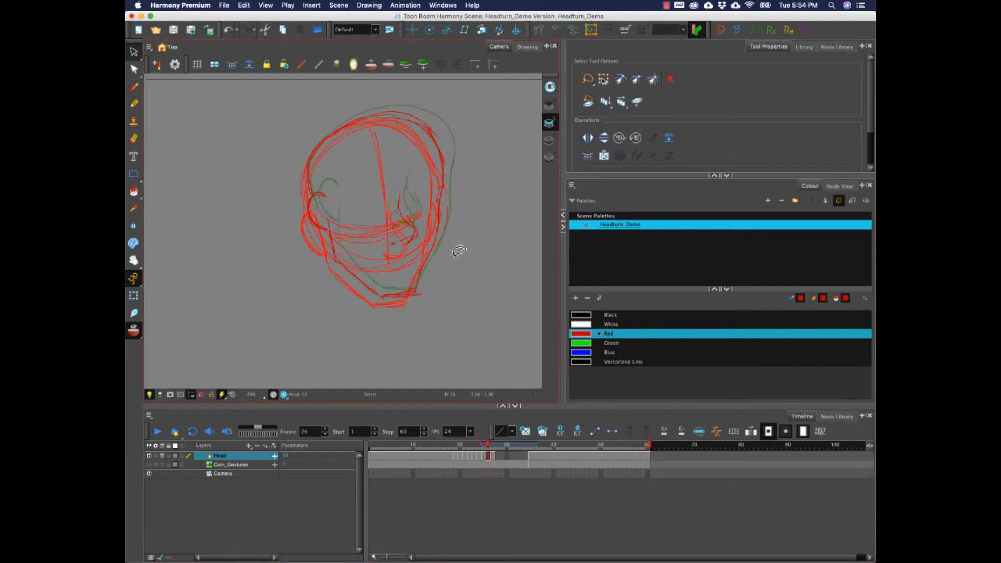
{"action": "left_click", "coordinate": [134, 330]}
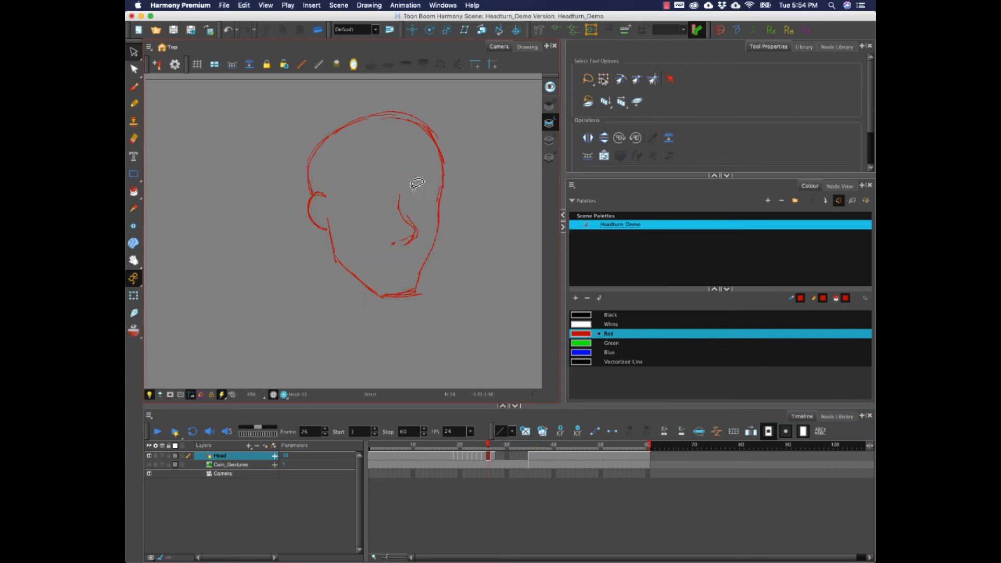
{"action": "left_click_drag", "start_coordinate": [415, 183], "coordinate": [420, 201]}
{"action": "key", "text": "Delete"}
{"action": "left_click", "coordinate": [134, 330]}
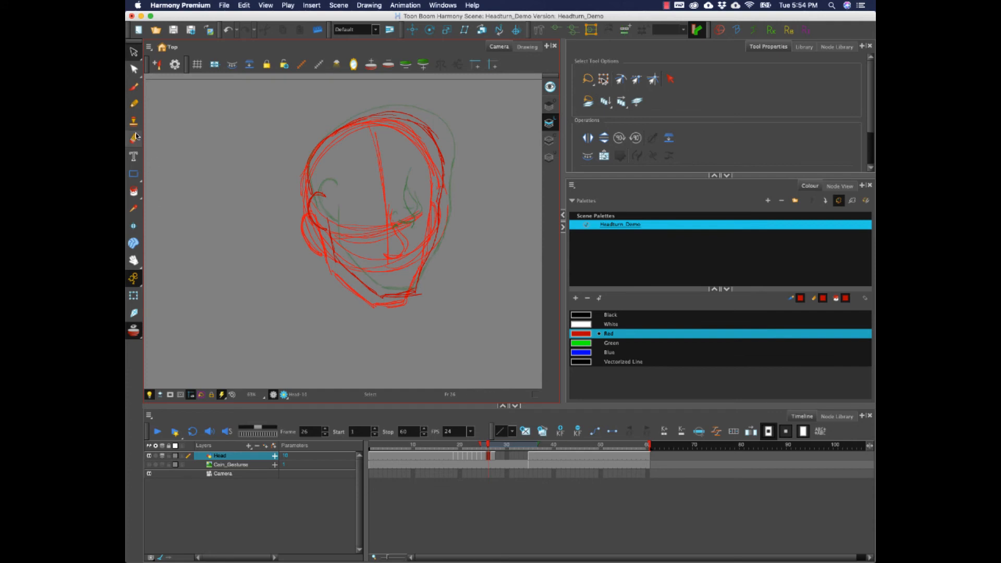
- Shorten the onion skin range after frame 26, redraw that head's nose with the Brush, and compare frames 26 and 27 without onion skin
{"action": "left_click", "coordinate": [134, 86]}
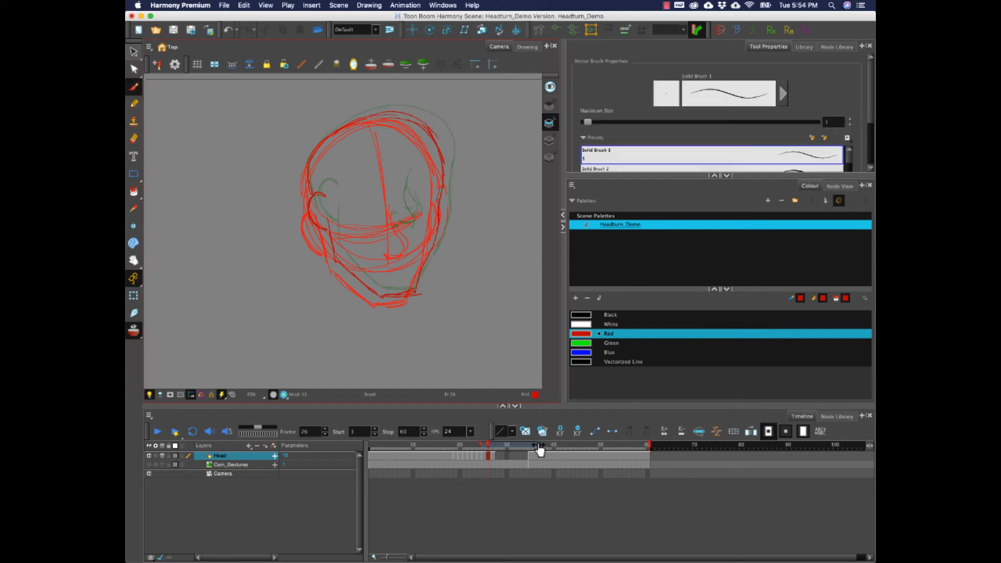
{"action": "mouse_move", "coordinate": [531, 449]}
{"action": "left_mouse_down"}
{"action": "mouse_move", "coordinate": [489, 450]}
{"action": "mouse_move", "coordinate": [537, 447]}
{"action": "mouse_move", "coordinate": [499, 452]}
{"action": "left_mouse_up"}
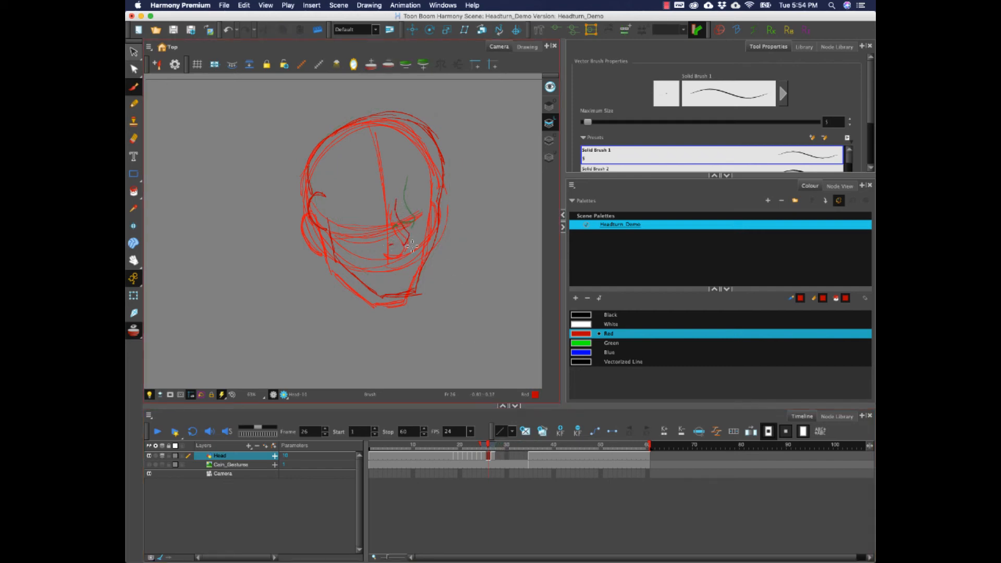
{"action": "key", "text": "super+z"}
{"action": "key", "text": "alt+o"}
{"action": "left_click_drag", "start_coordinate": [488, 444], "coordinate": [494, 447]}
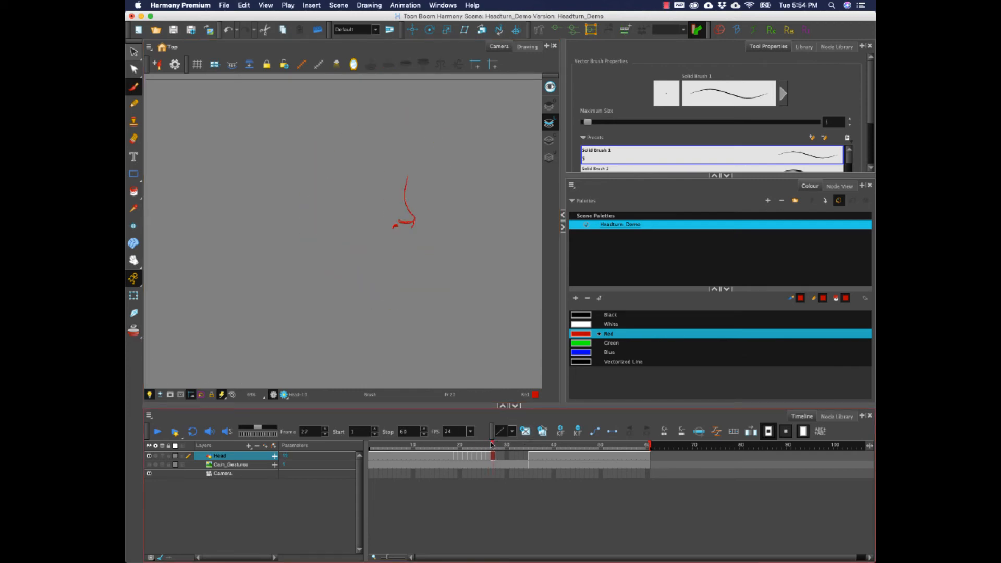
- Turn on the onion skin at frame 27 and draw the head's right face edge, jaw and chin
{"action": "key", "text": "alt+o"}
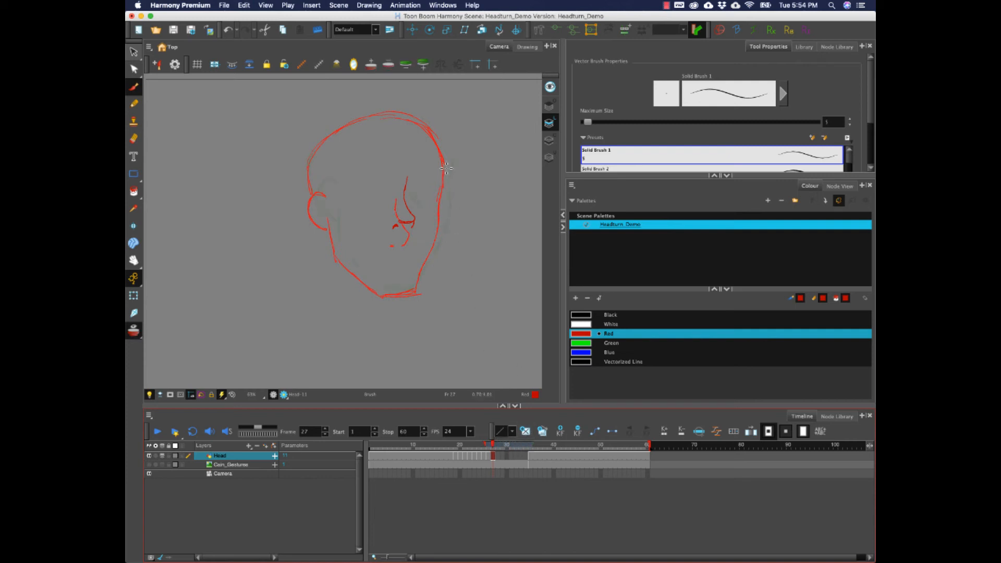
{"action": "left_click_drag", "start_coordinate": [446, 168], "coordinate": [421, 276]}
{"action": "mouse_move", "coordinate": [354, 271]}
{"action": "left_mouse_down"}
{"action": "mouse_move", "coordinate": [380, 294]}
{"action": "mouse_move", "coordinate": [418, 290]}
{"action": "left_mouse_up"}
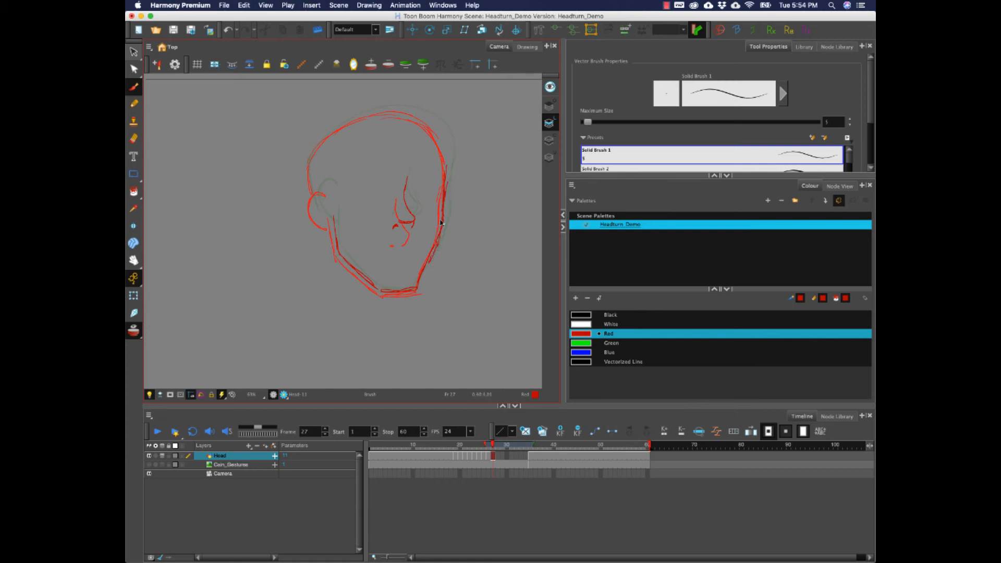
{"action": "left_click_drag", "start_coordinate": [430, 261], "coordinate": [416, 295]}
- Redraw the lower right face edge down to the chin on frame 26 without onion skin, and compare frames 25 to 27
{"action": "left_click", "coordinate": [488, 454]}
{"action": "left_click", "coordinate": [134, 331]}
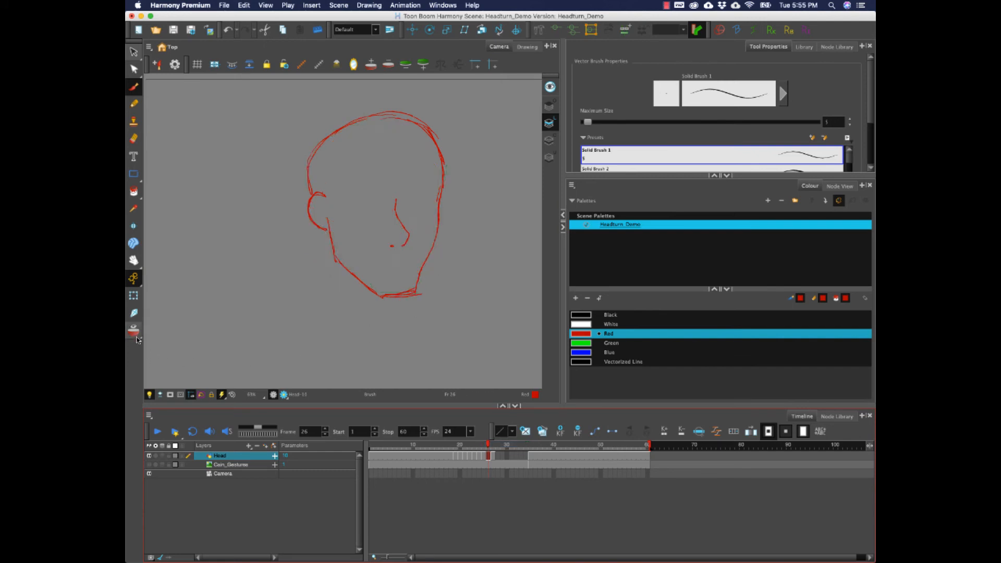
{"action": "mouse_move", "coordinate": [437, 231]}
{"action": "left_mouse_down"}
{"action": "mouse_move", "coordinate": [410, 294]}
{"action": "mouse_move", "coordinate": [425, 283]}
{"action": "mouse_move", "coordinate": [417, 280]}
{"action": "mouse_move", "coordinate": [426, 251]}
{"action": "mouse_move", "coordinate": [420, 287]}
{"action": "left_mouse_up"}
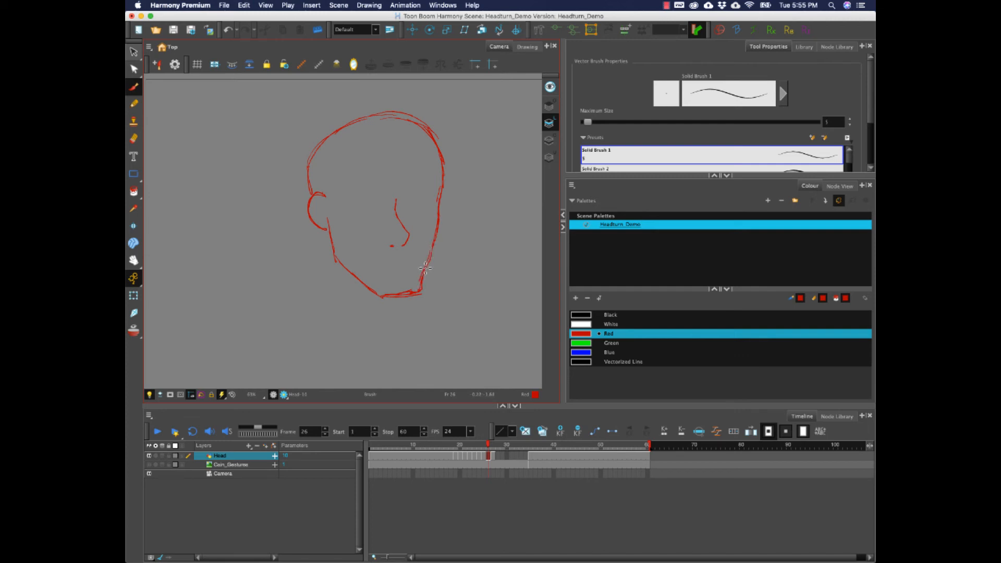
{"action": "left_click", "coordinate": [485, 455]}
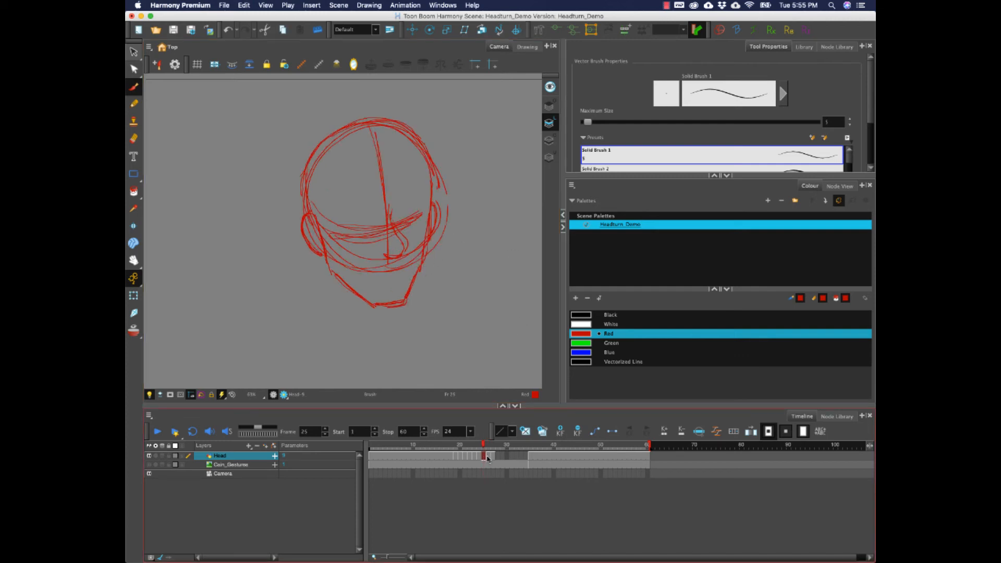
{"action": "left_click", "coordinate": [489, 458]}
{"action": "left_click", "coordinate": [485, 457]}
{"action": "left_click", "coordinate": [492, 457]}
{"action": "left_click", "coordinate": [493, 458]}
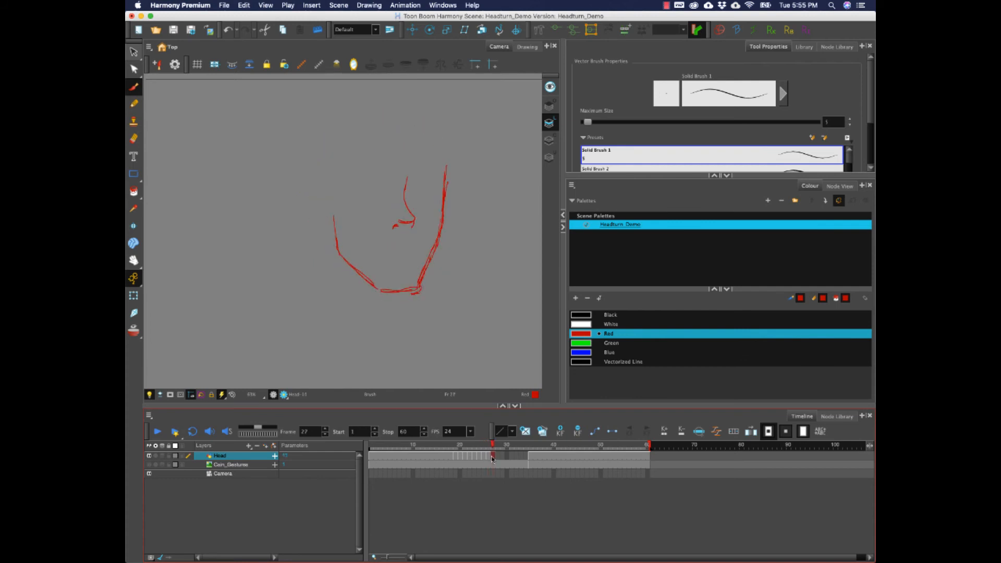
- Turn the onion skin back on and add the left ear and the skull outline to the frame 27 head
{"action": "key", "text": "alt+o"}
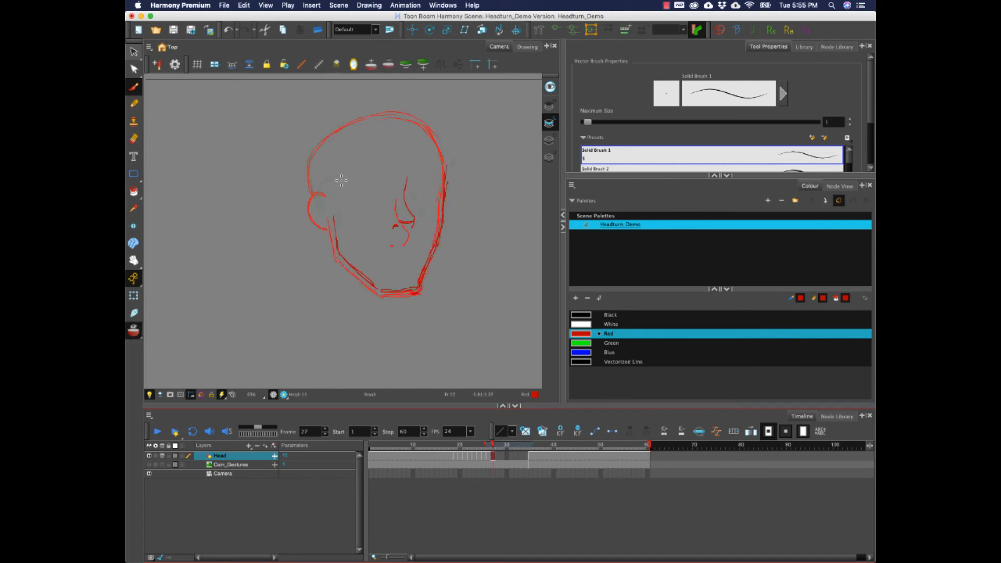
{"action": "mouse_move", "coordinate": [328, 189]}
{"action": "left_mouse_down"}
{"action": "mouse_move", "coordinate": [319, 217]}
{"action": "mouse_move", "coordinate": [337, 228]}
{"action": "left_mouse_up"}
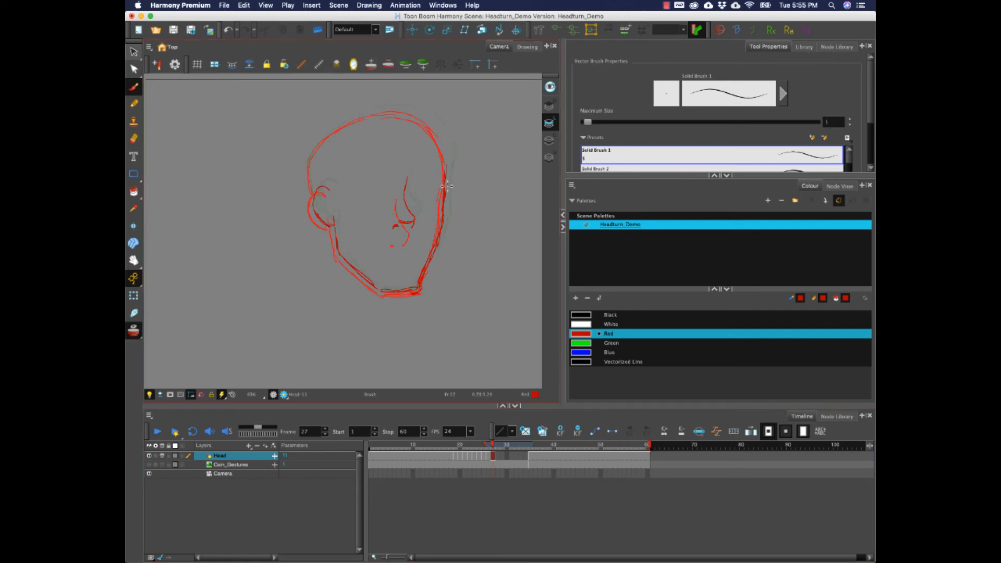
{"action": "mouse_move", "coordinate": [446, 164]}
{"action": "left_mouse_down"}
{"action": "mouse_move", "coordinate": [425, 119]}
{"action": "mouse_move", "coordinate": [383, 112]}
{"action": "mouse_move", "coordinate": [319, 141]}
{"action": "mouse_move", "coordinate": [309, 180]}
{"action": "left_mouse_up"}
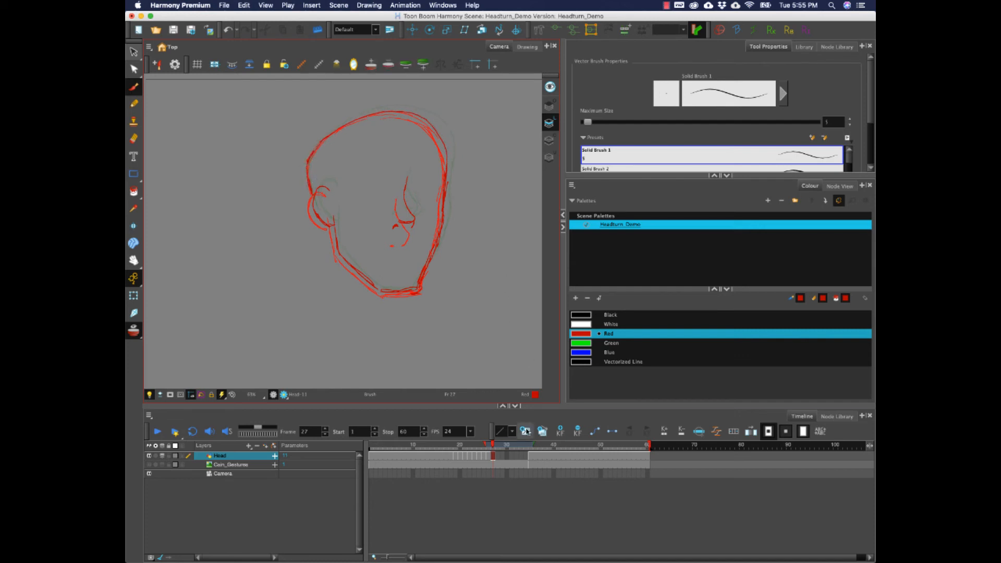
- Rework the bridge of the frame 27 nose and adjust the nose's position with the Select tool
{"action": "key", "text": "alt+e"}
{"action": "left_click_drag", "start_coordinate": [402, 183], "coordinate": [412, 222]}
{"action": "left_click", "coordinate": [133, 52]}
{"action": "left_click", "coordinate": [412, 222]}
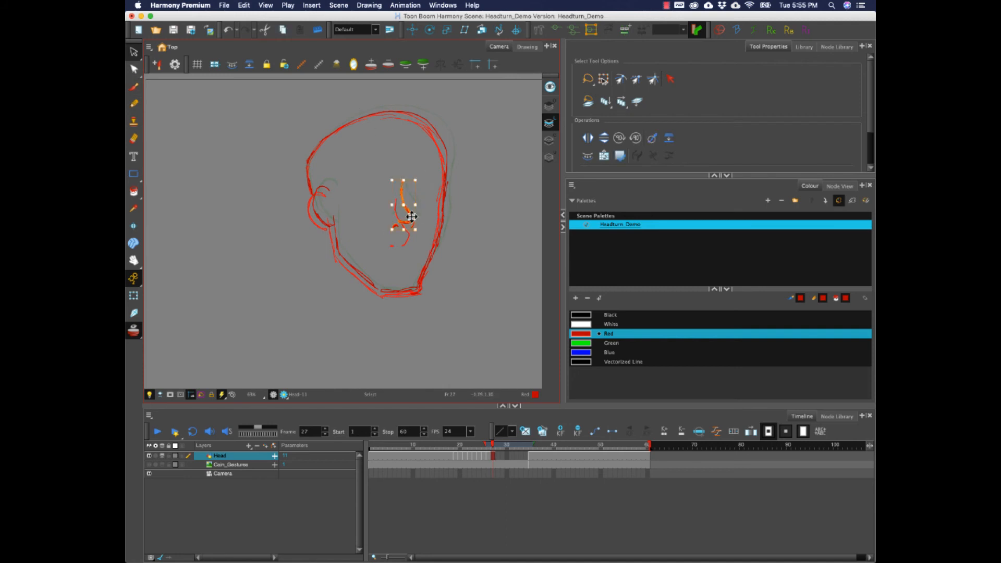
{"action": "left_click", "coordinate": [416, 215]}
{"action": "left_click", "coordinate": [464, 223]}
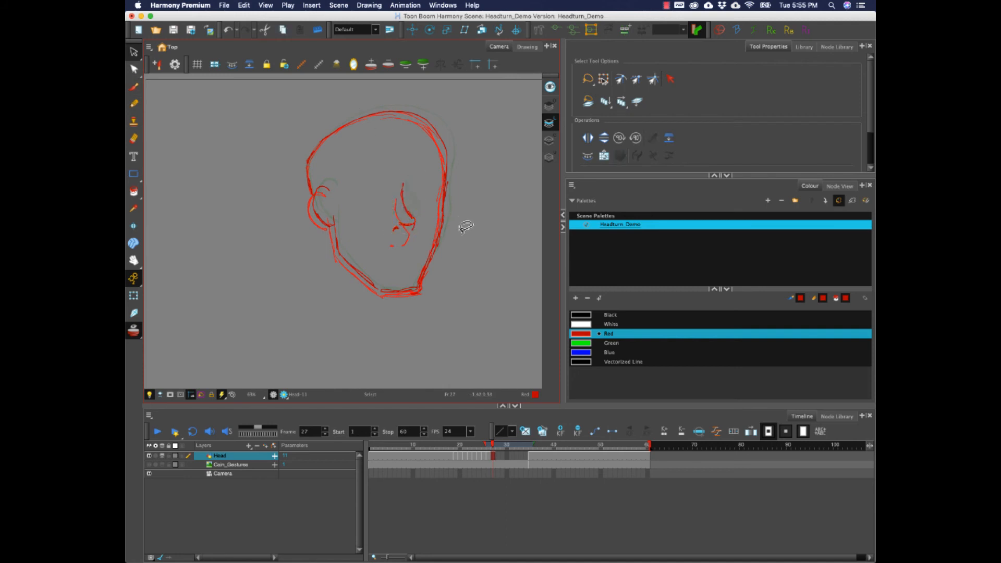
- Draw the nose of a new frame 28 head, redoing its first stroke, and add the left ear, jaw, right face edge and chin
{"action": "left_click", "coordinate": [133, 86]}
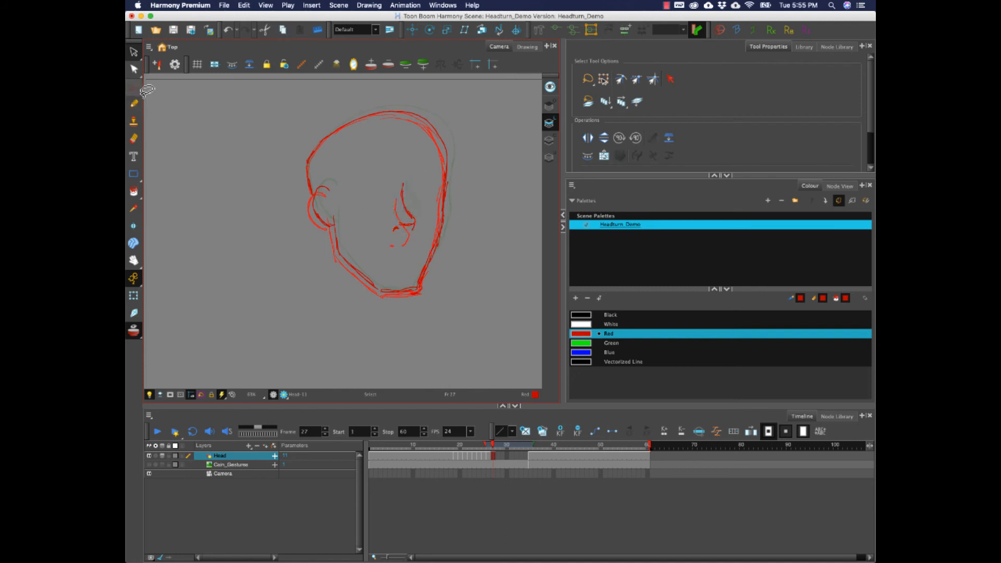
{"action": "left_click", "coordinate": [498, 456]}
{"action": "mouse_move", "coordinate": [405, 175]}
{"action": "left_mouse_down"}
{"action": "mouse_move", "coordinate": [412, 222]}
{"action": "mouse_move", "coordinate": [416, 212]}
{"action": "mouse_move", "coordinate": [393, 219]}
{"action": "left_mouse_up"}
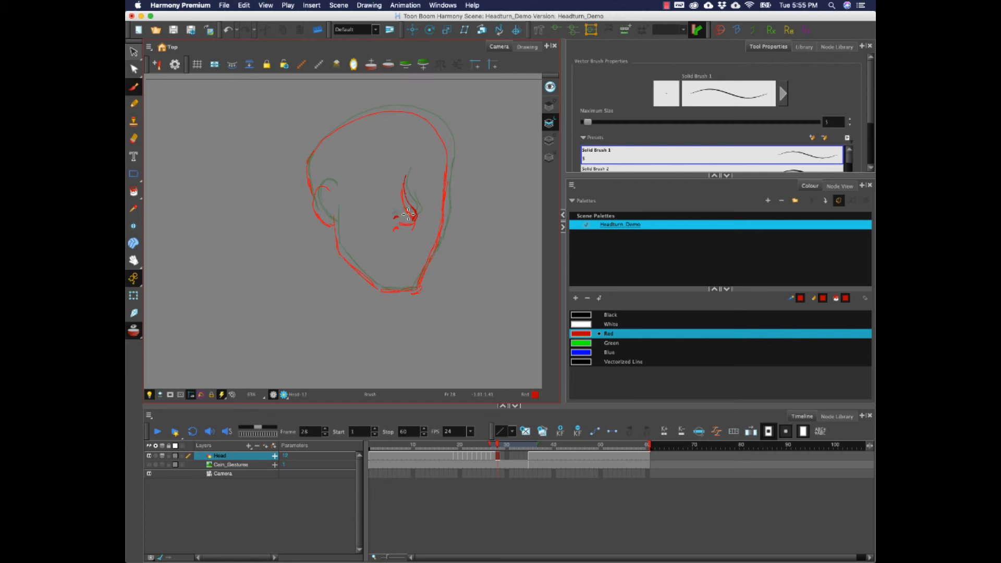
{"action": "key", "text": "super+z"}
{"action": "left_click_drag", "start_coordinate": [394, 223], "coordinate": [398, 223]}
{"action": "left_click_drag", "start_coordinate": [407, 187], "coordinate": [416, 221]}
{"action": "mouse_move", "coordinate": [331, 184]}
{"action": "left_mouse_down"}
{"action": "mouse_move", "coordinate": [316, 204]}
{"action": "mouse_move", "coordinate": [338, 221]}
{"action": "mouse_move", "coordinate": [338, 246]}
{"action": "mouse_move", "coordinate": [383, 290]}
{"action": "left_mouse_up"}
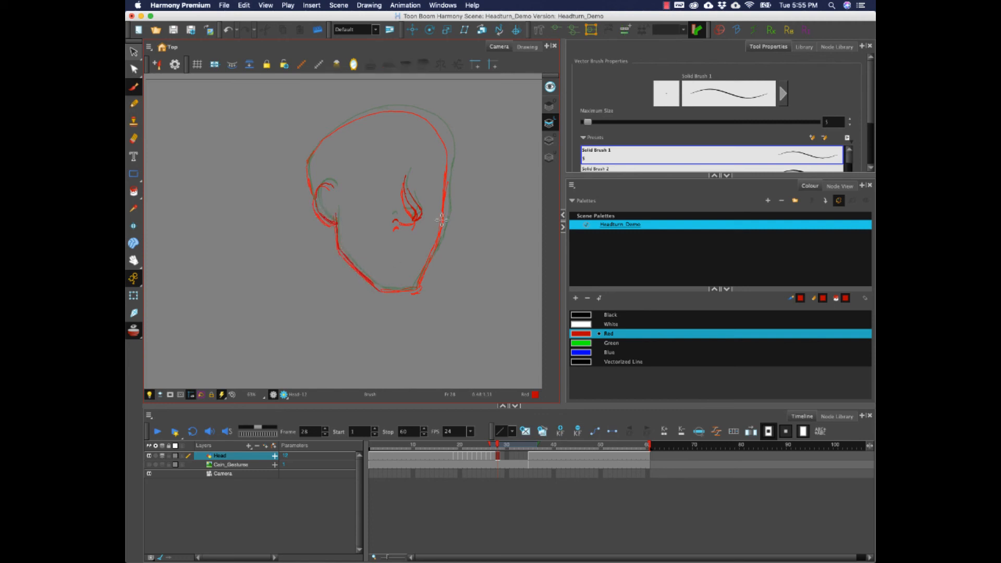
{"action": "mouse_move", "coordinate": [450, 169]}
{"action": "left_mouse_down"}
{"action": "mouse_move", "coordinate": [425, 281]}
{"action": "mouse_move", "coordinate": [381, 289]}
{"action": "mouse_move", "coordinate": [411, 288]}
{"action": "left_mouse_up"}
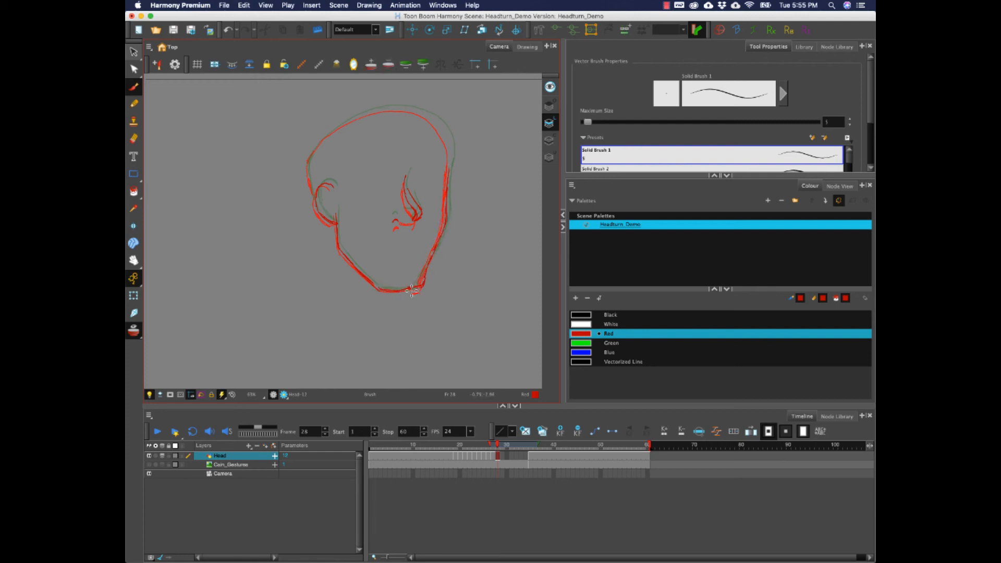
- Rework the chin and lower jaw line of the key head at frame 35, extending the chin's corner slightly to the right
{"action": "left_click", "coordinate": [530, 456]}
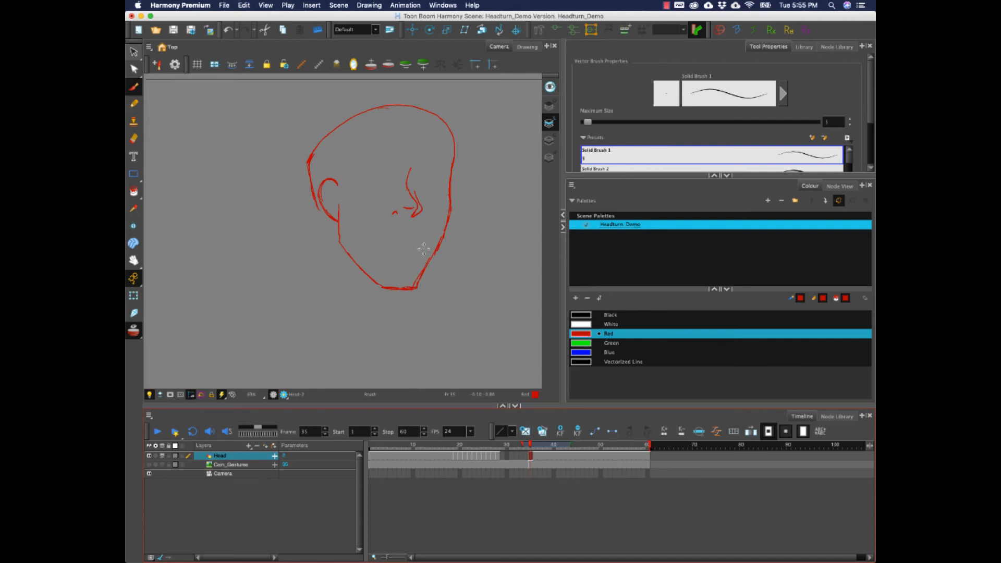
{"action": "left_click_drag", "start_coordinate": [433, 259], "coordinate": [427, 286]}
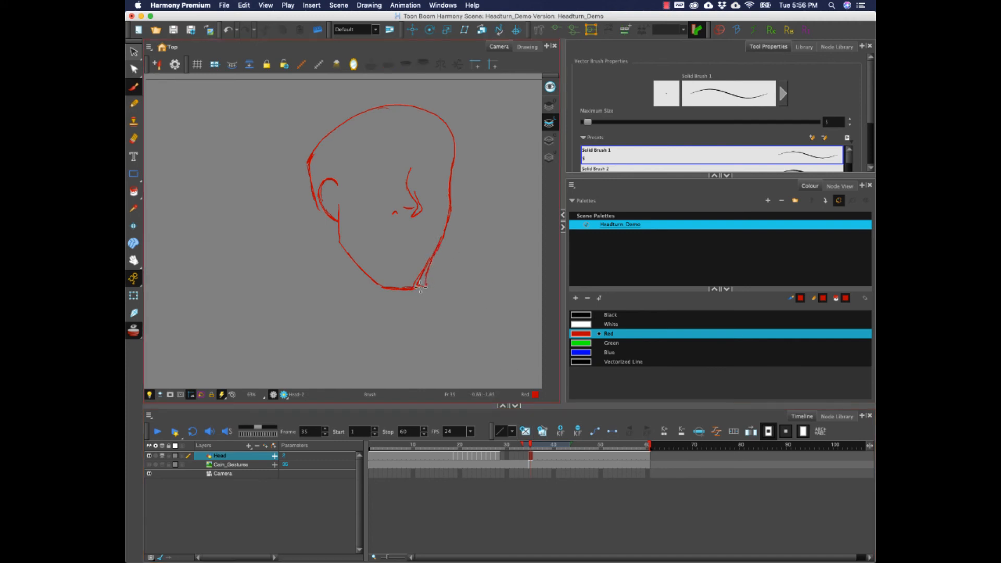
{"action": "mouse_move", "coordinate": [354, 264]}
{"action": "left_mouse_down"}
{"action": "mouse_move", "coordinate": [387, 284]}
{"action": "mouse_move", "coordinate": [428, 282]}
{"action": "left_mouse_up"}
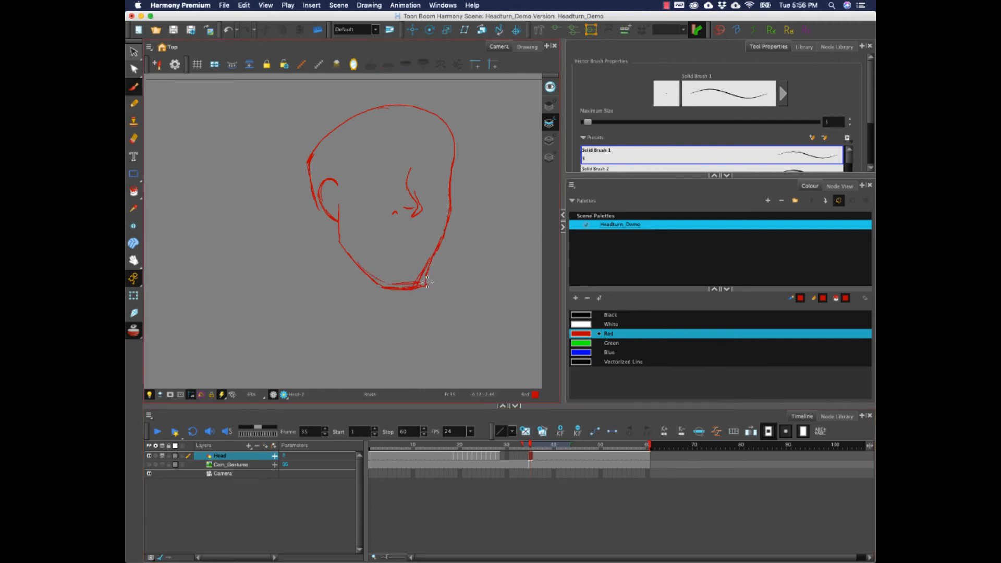
- Start a new in-between at frame 29 by drawing the nose and the left ear
{"action": "left_click", "coordinate": [500, 456]}
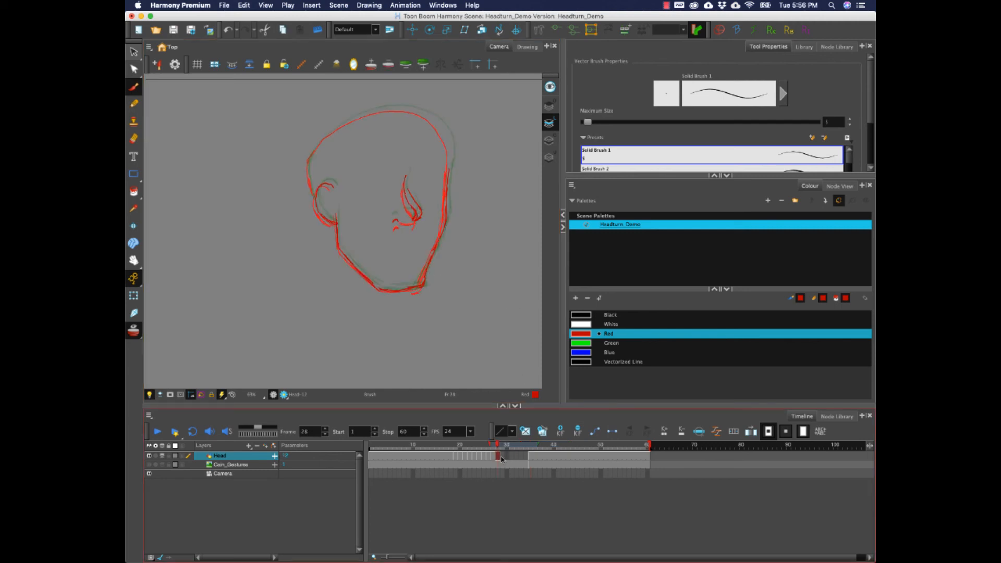
{"action": "left_click", "coordinate": [503, 457]}
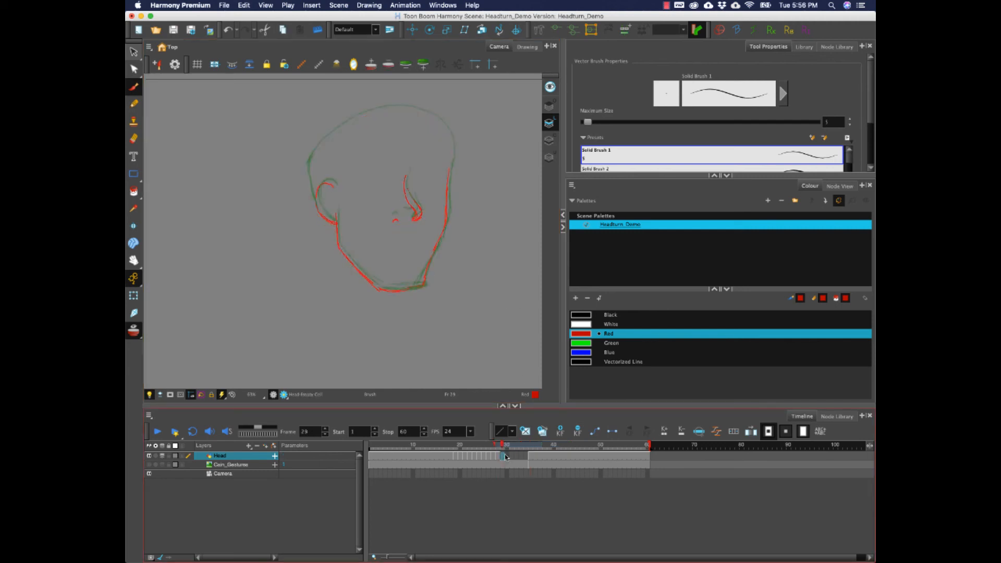
{"action": "mouse_move", "coordinate": [407, 174]}
{"action": "left_mouse_down"}
{"action": "mouse_move", "coordinate": [417, 212]}
{"action": "mouse_move", "coordinate": [396, 221]}
{"action": "left_mouse_up"}
{"action": "left_click_drag", "start_coordinate": [411, 188], "coordinate": [414, 222]}
{"action": "mouse_move", "coordinate": [335, 184]}
{"action": "left_mouse_down"}
{"action": "mouse_move", "coordinate": [321, 183]}
{"action": "mouse_move", "coordinate": [315, 208]}
{"action": "mouse_move", "coordinate": [337, 226]}
{"action": "left_mouse_up"}
- Add the skull outline to the frame 28 head, and complete the frame 29 head's face edge, jaw, chin and skull
{"action": "key", "text": "comma"}
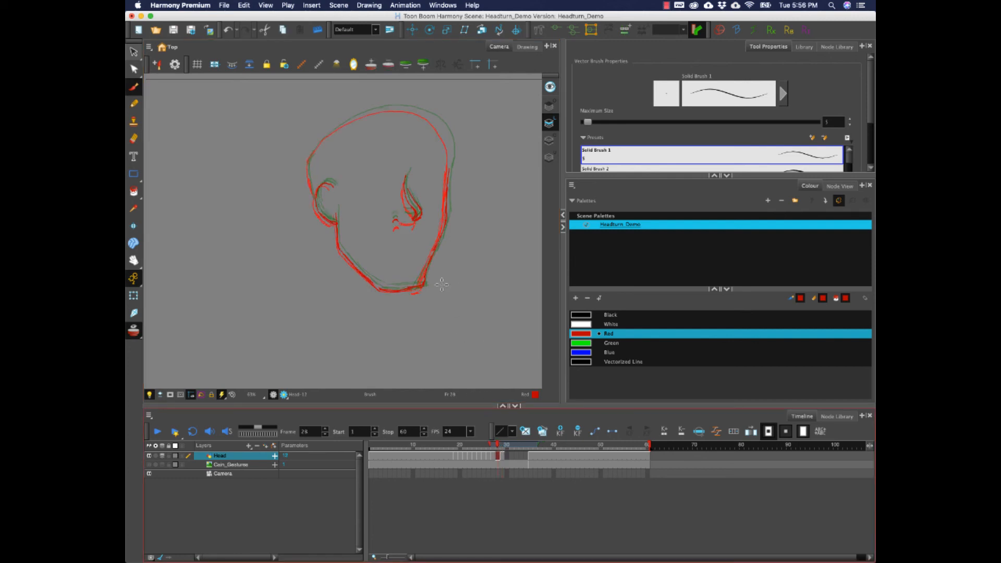
{"action": "mouse_move", "coordinate": [447, 173]}
{"action": "left_mouse_down"}
{"action": "mouse_move", "coordinate": [443, 131]}
{"action": "mouse_move", "coordinate": [428, 116]}
{"action": "mouse_move", "coordinate": [381, 110]}
{"action": "mouse_move", "coordinate": [329, 135]}
{"action": "mouse_move", "coordinate": [308, 164]}
{"action": "mouse_move", "coordinate": [313, 196]}
{"action": "left_mouse_up"}
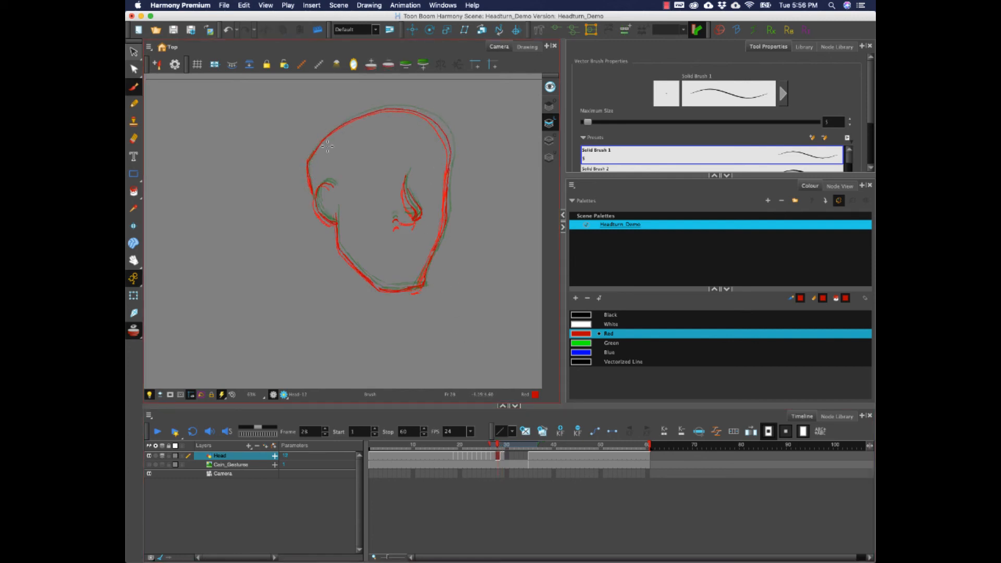
{"action": "left_click", "coordinate": [502, 457]}
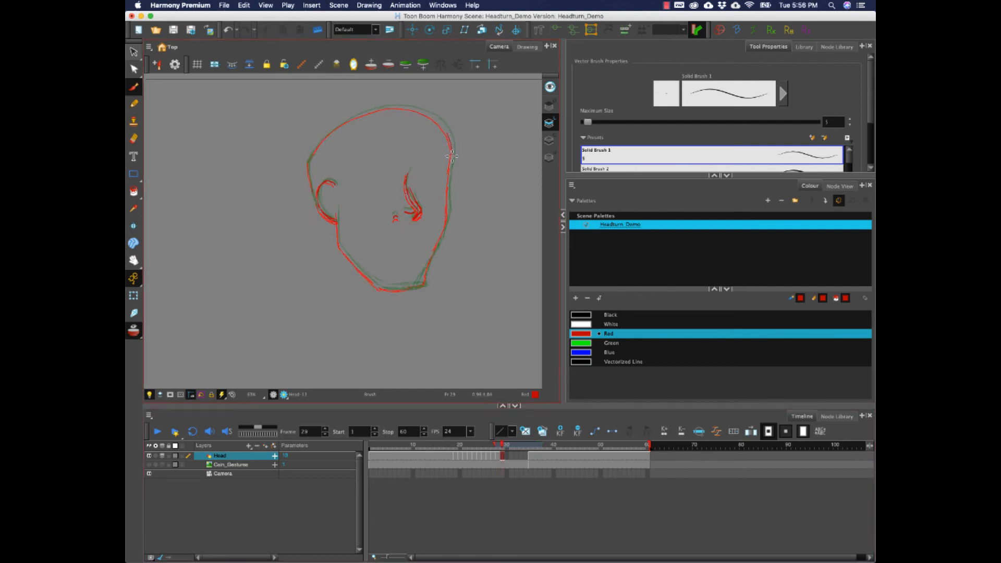
{"action": "left_click_drag", "start_coordinate": [447, 216], "coordinate": [423, 281]}
{"action": "mouse_move", "coordinate": [340, 215]}
{"action": "left_mouse_down"}
{"action": "mouse_move", "coordinate": [340, 252]}
{"action": "mouse_move", "coordinate": [365, 274]}
{"action": "mouse_move", "coordinate": [385, 289]}
{"action": "mouse_move", "coordinate": [425, 283]}
{"action": "left_mouse_up"}
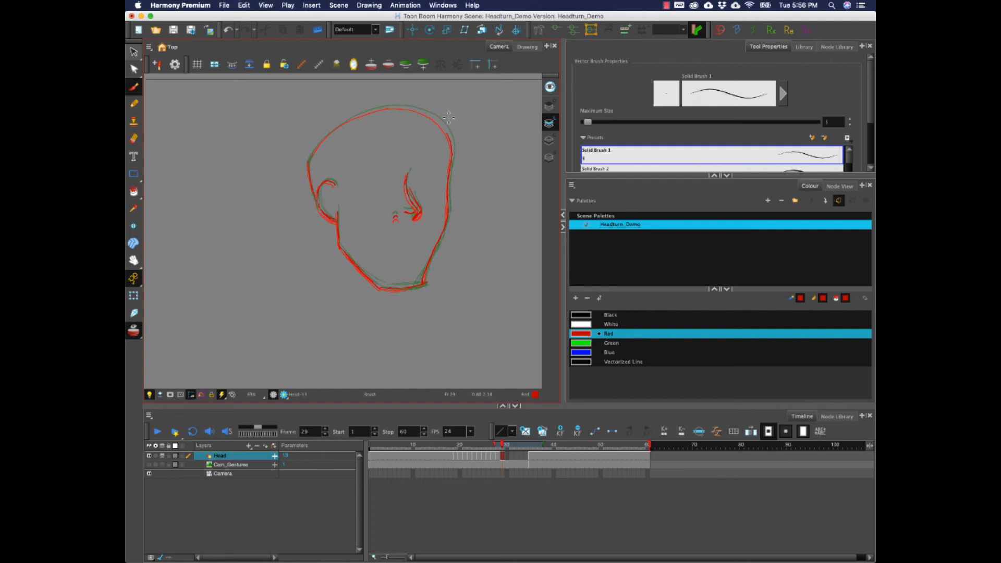
{"action": "mouse_move", "coordinate": [441, 122]}
{"action": "left_mouse_down"}
{"action": "mouse_move", "coordinate": [397, 108]}
{"action": "mouse_move", "coordinate": [339, 124]}
{"action": "mouse_move", "coordinate": [308, 159]}
{"action": "mouse_move", "coordinate": [323, 148]}
{"action": "left_mouse_up"}
- Draw the complete frame 30 in-between head with nose, ear, jaw, face edge and skull, and extend the next key's exposure back to frame 31
{"action": "left_click", "coordinate": [510, 456]}
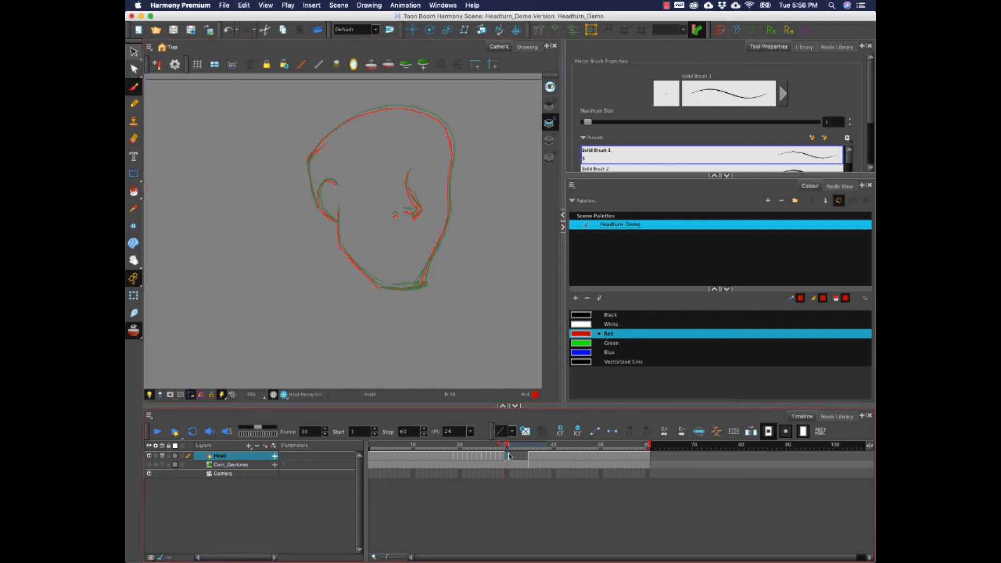
{"action": "left_click_drag", "start_coordinate": [408, 173], "coordinate": [417, 213]}
{"action": "mouse_move", "coordinate": [332, 180]}
{"action": "left_mouse_down"}
{"action": "mouse_move", "coordinate": [319, 200]}
{"action": "mouse_move", "coordinate": [338, 215]}
{"action": "mouse_move", "coordinate": [341, 248]}
{"action": "mouse_move", "coordinate": [382, 287]}
{"action": "mouse_move", "coordinate": [424, 284]}
{"action": "left_mouse_up"}
{"action": "left_click_drag", "start_coordinate": [451, 173], "coordinate": [423, 285]}
{"action": "mouse_move", "coordinate": [453, 156]}
{"action": "left_mouse_down"}
{"action": "mouse_move", "coordinate": [448, 176]}
{"action": "mouse_move", "coordinate": [447, 128]}
{"action": "mouse_move", "coordinate": [425, 110]}
{"action": "mouse_move", "coordinate": [367, 113]}
{"action": "mouse_move", "coordinate": [315, 151]}
{"action": "mouse_move", "coordinate": [315, 200]}
{"action": "left_mouse_up"}
{"action": "mouse_move", "coordinate": [512, 457]}
{"action": "left_mouse_down"}
{"action": "mouse_move", "coordinate": [535, 458]}
{"action": "mouse_move", "coordinate": [511, 457]}
{"action": "left_mouse_up"}
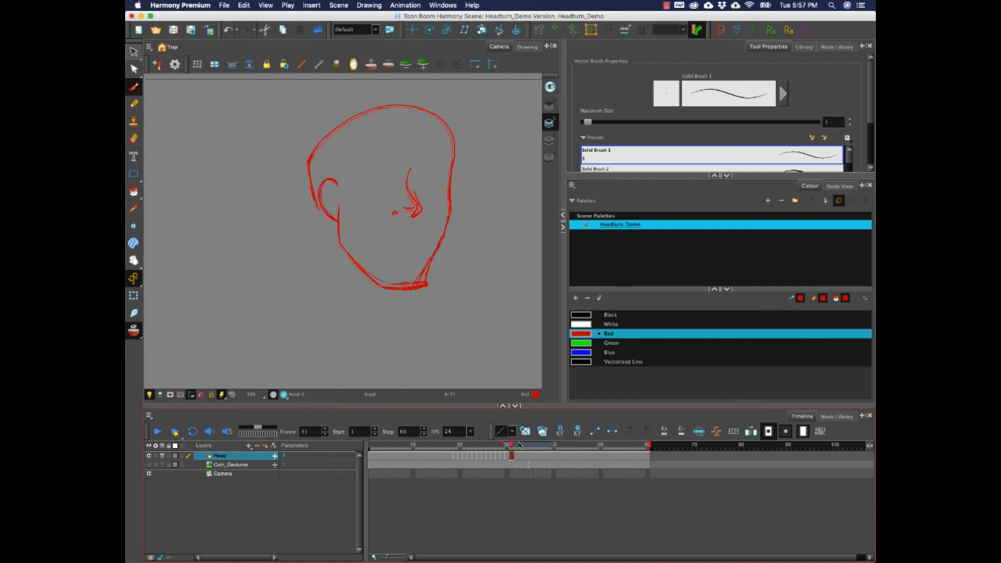
- Play back the head turn to check how it moves into the final key
{"action": "left_click", "coordinate": [156, 433]}
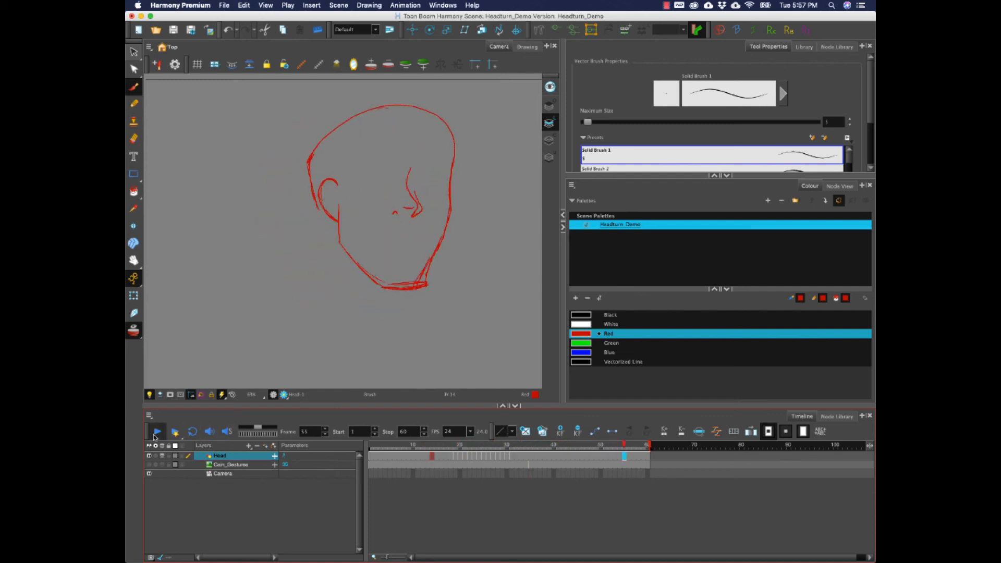
{"action": "left_click", "coordinate": [156, 436]}
{"action": "left_click", "coordinate": [155, 436]}
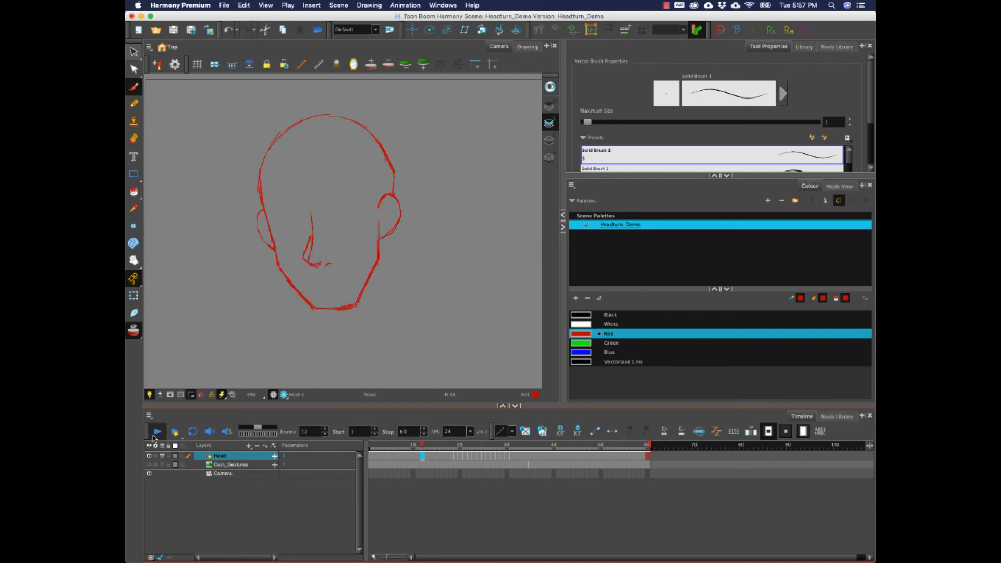
- Touch up the back-of-skull contour on the heads at frames 29 to 31 so the lines follow each other
{"action": "left_click", "coordinate": [506, 446]}
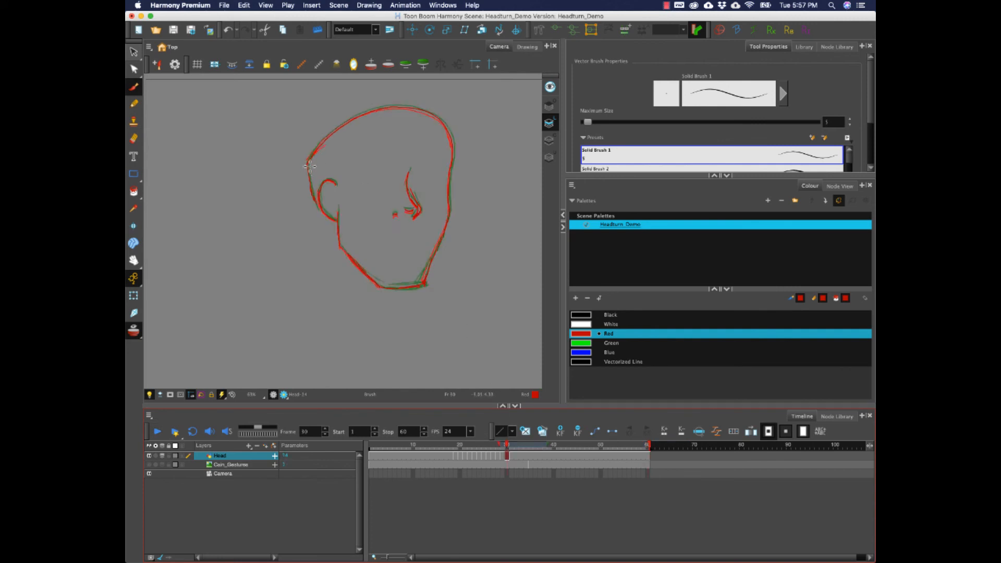
{"action": "left_click_drag", "start_coordinate": [310, 170], "coordinate": [327, 142]}
{"action": "left_click", "coordinate": [512, 456]}
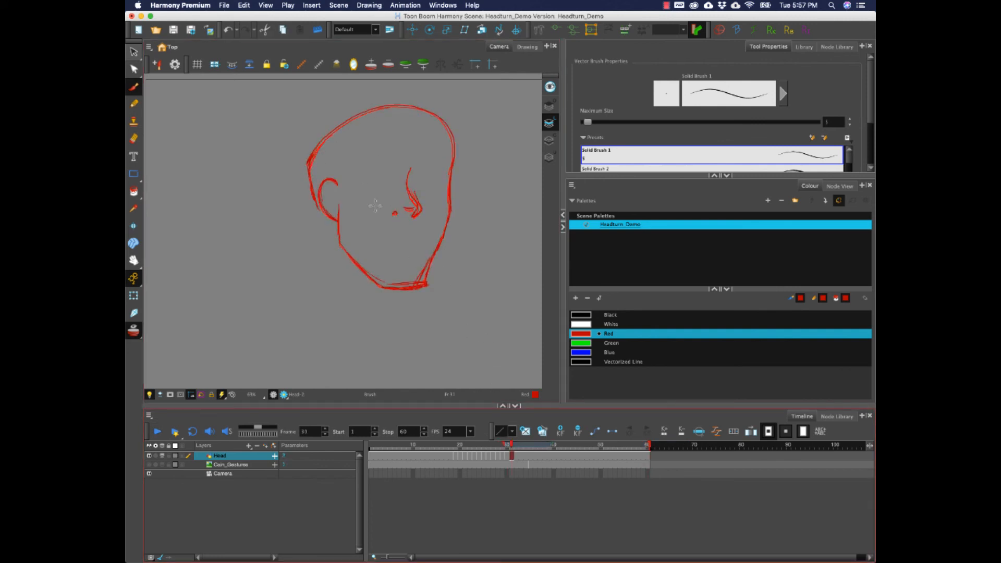
{"action": "left_click", "coordinate": [502, 445]}
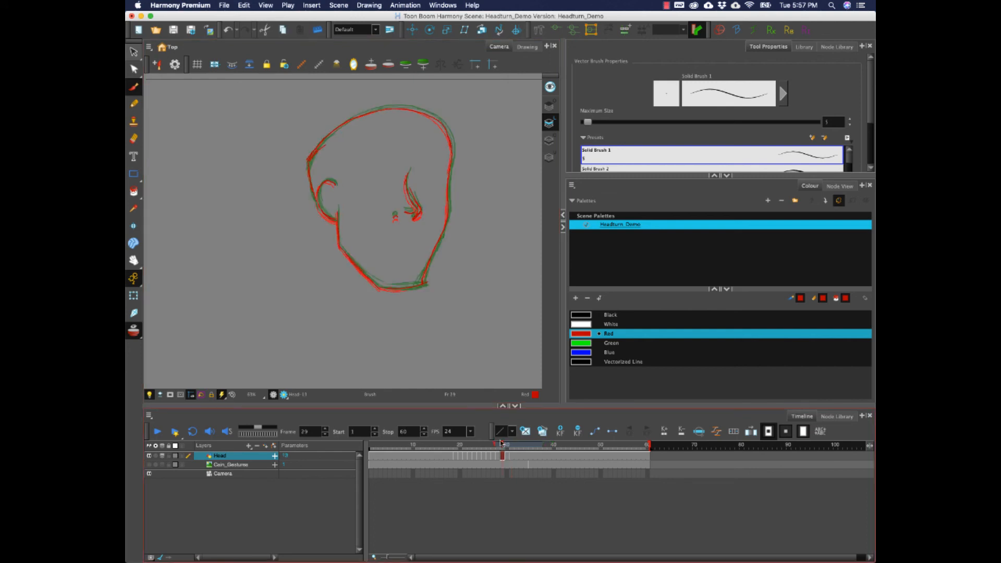
{"action": "mouse_move", "coordinate": [310, 167]}
{"action": "left_mouse_down"}
{"action": "mouse_move", "coordinate": [320, 147]}
{"action": "mouse_move", "coordinate": [307, 167]}
{"action": "left_mouse_up"}
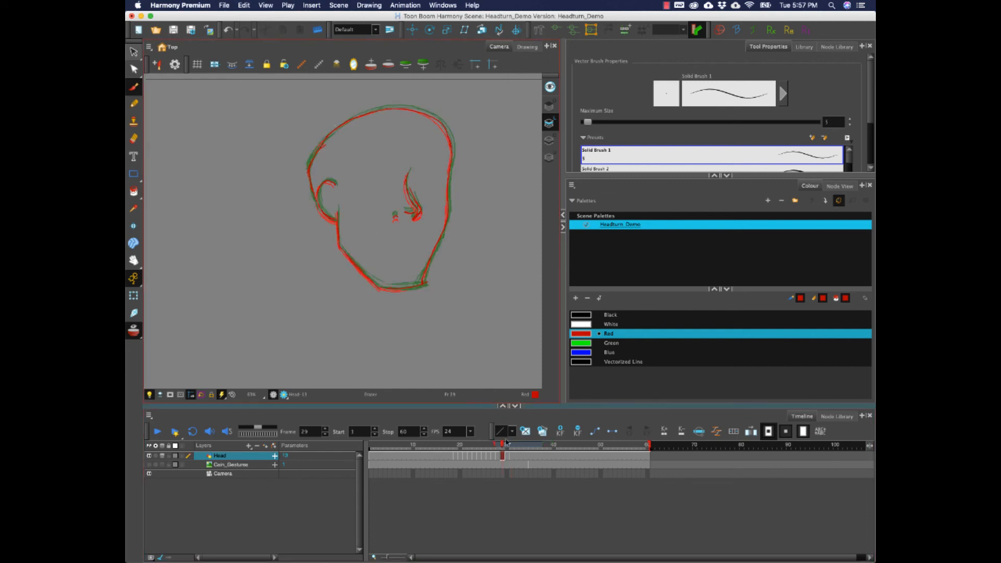
- Compare the in-betweens at frames 26 to 28 and refine the back-of-skull contour on the frame 28 head
{"action": "left_click", "coordinate": [499, 457]}
{"action": "left_click", "coordinate": [497, 458]}
{"action": "left_click", "coordinate": [494, 459]}
{"action": "left_click", "coordinate": [496, 458]}
{"action": "left_click", "coordinate": [490, 455]}
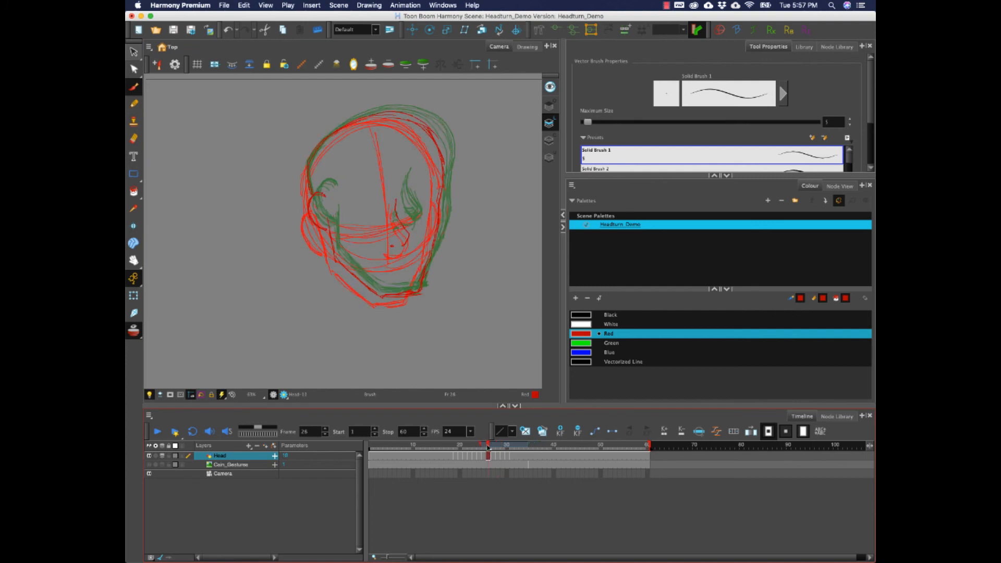
{"action": "left_click_drag", "start_coordinate": [490, 448], "coordinate": [500, 448]}
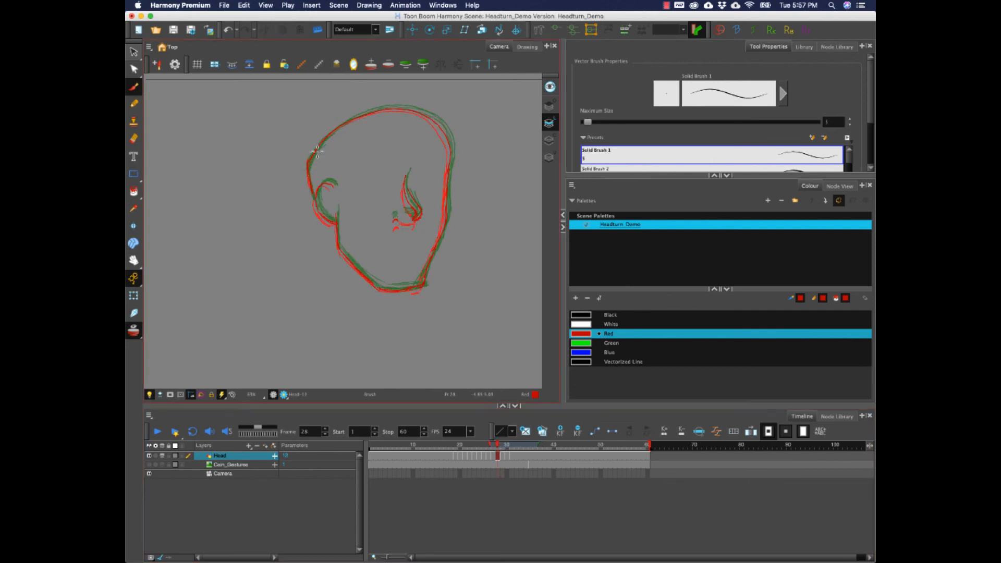
- Replay the head turn and rework the chin lines from the frame 31 key back to frame 28
{"action": "mouse_move", "coordinate": [499, 446]}
{"action": "left_mouse_down"}
{"action": "mouse_move", "coordinate": [508, 447]}
{"action": "mouse_move", "coordinate": [436, 446]}
{"action": "left_mouse_up"}
{"action": "left_click", "coordinate": [157, 433]}
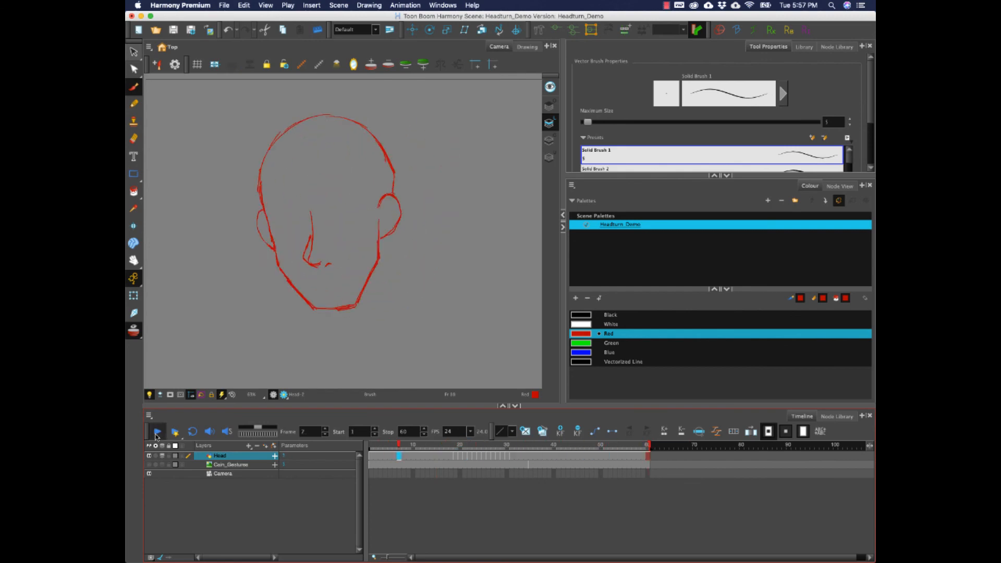
{"action": "left_click", "coordinate": [510, 457]}
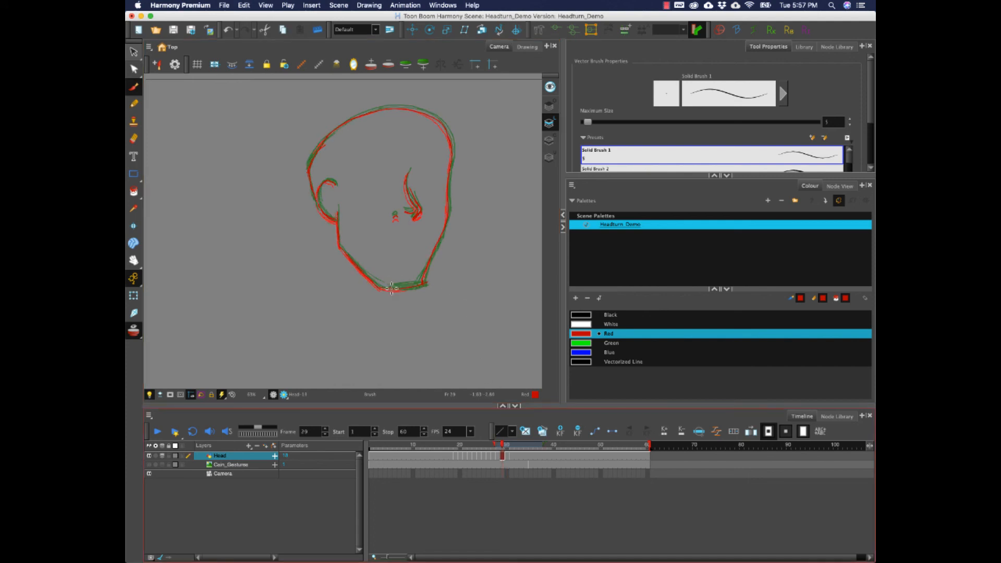
{"action": "left_click", "coordinate": [497, 455]}
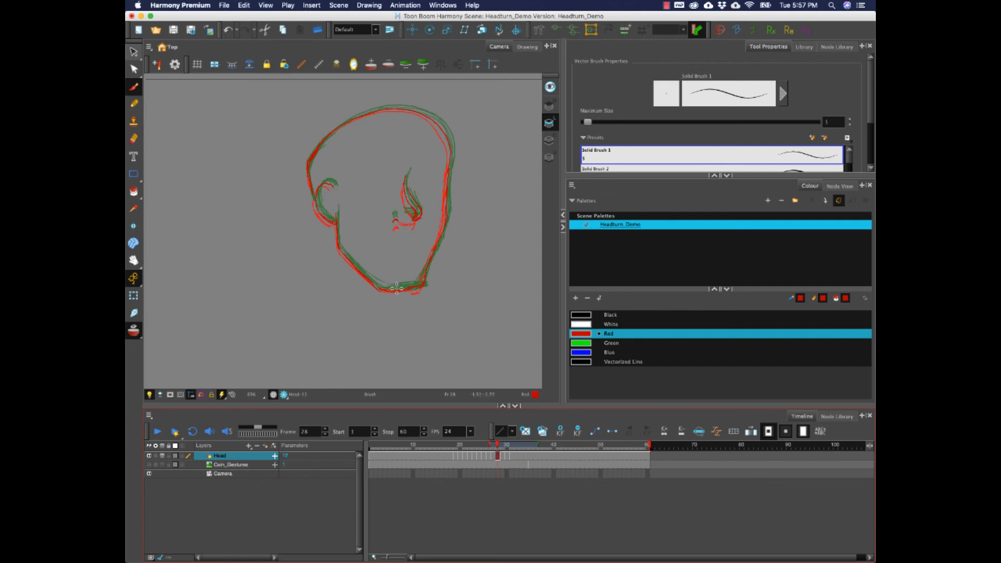
- Play back the head turn repeatedly from its early frames to review the timing and the skull and chin lines
{"action": "left_click_drag", "start_coordinate": [498, 447], "coordinate": [442, 459]}
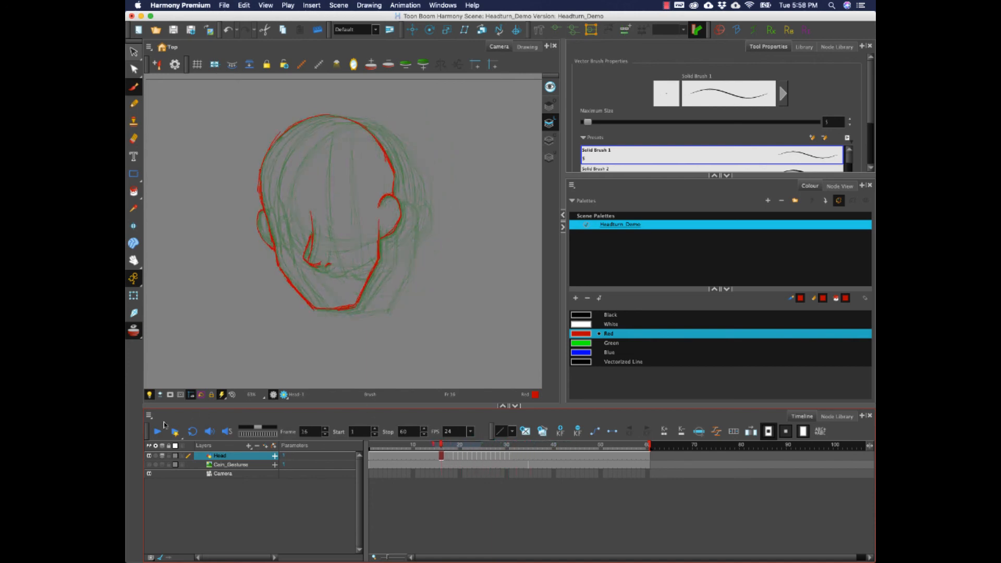
{"action": "left_click", "coordinate": [157, 435]}
{"action": "left_click", "coordinate": [157, 435]}
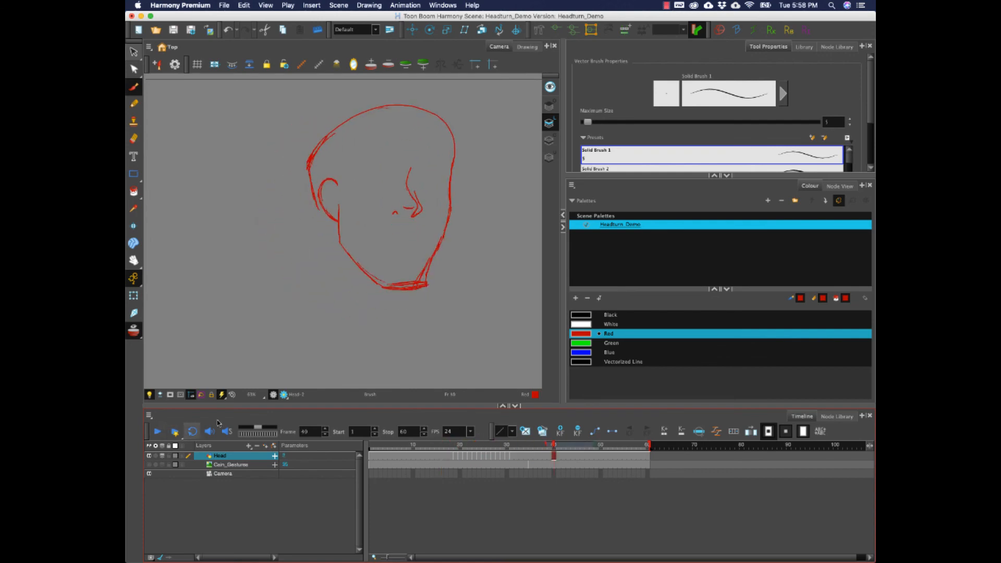
{"action": "left_click", "coordinate": [376, 446]}
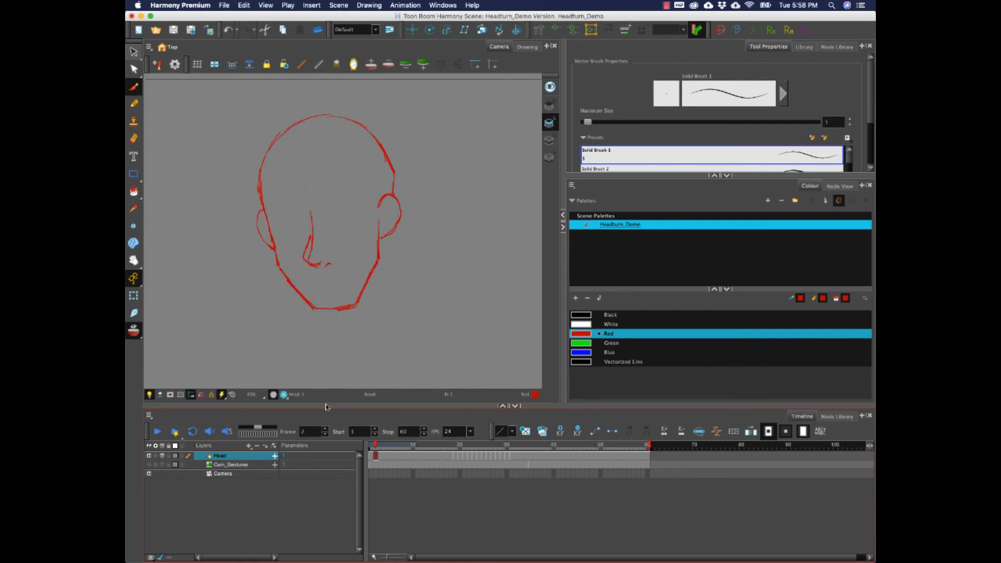
{"action": "left_click", "coordinate": [157, 436]}
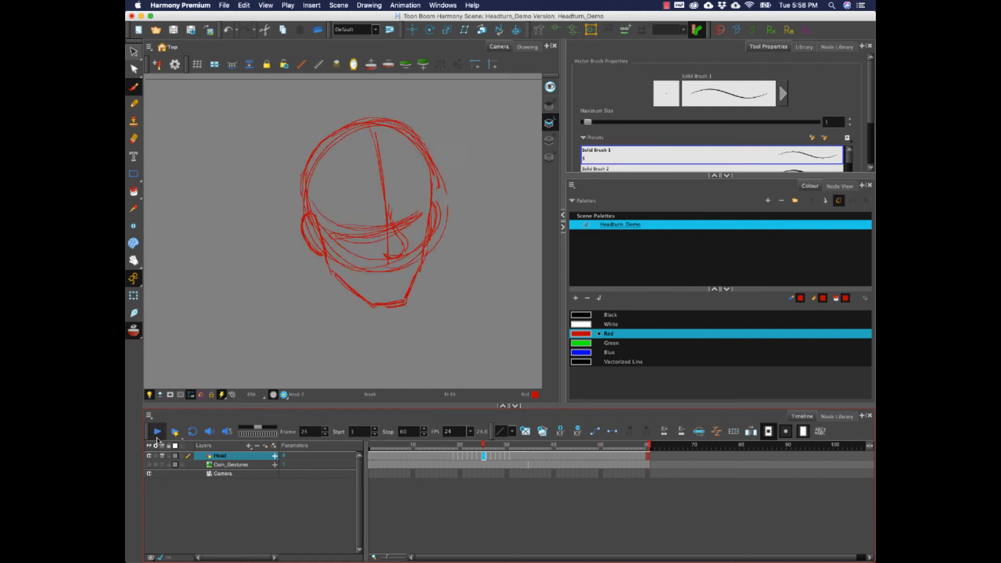
{"action": "left_click", "coordinate": [157, 437]}
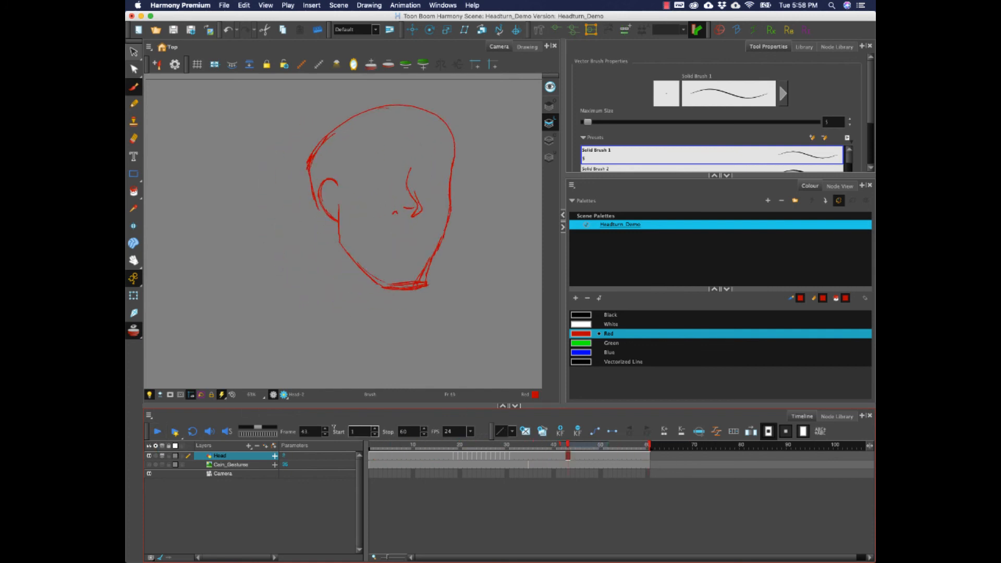
{"action": "left_click", "coordinate": [413, 445]}
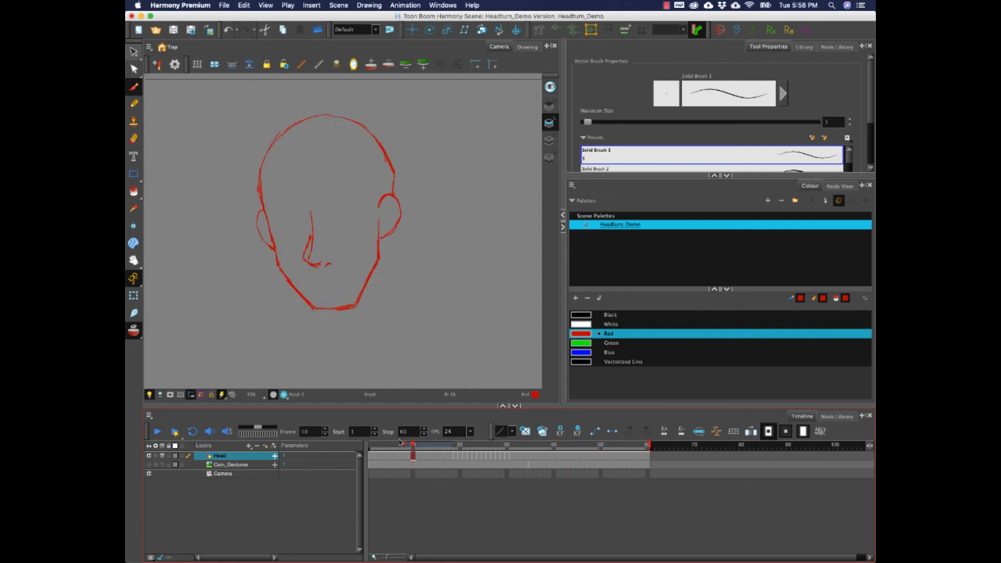
{"action": "left_click", "coordinate": [156, 433]}
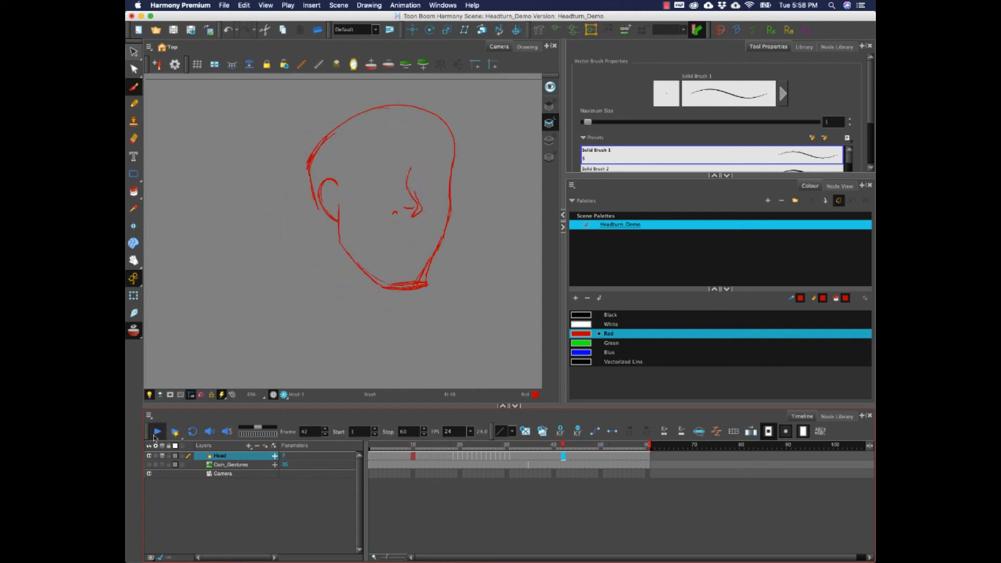
{"action": "left_click", "coordinate": [157, 432]}
- Erase the top of the skull outline from the key head at frame 31
{"action": "mouse_move", "coordinate": [507, 448]}
{"action": "left_mouse_down"}
{"action": "mouse_move", "coordinate": [487, 448]}
{"action": "mouse_move", "coordinate": [512, 453]}
{"action": "mouse_move", "coordinate": [502, 455]}
{"action": "left_mouse_up"}
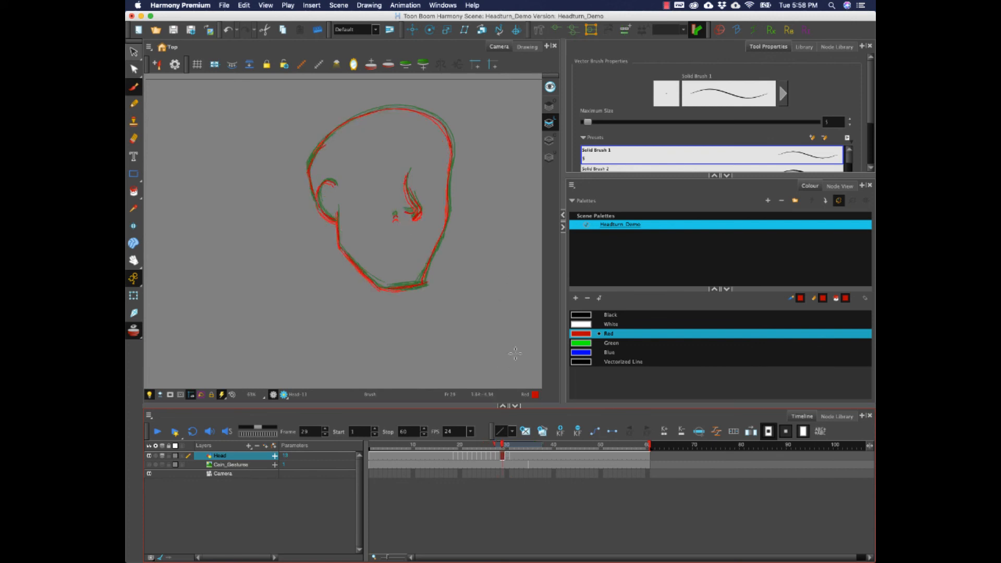
{"action": "left_click_drag", "start_coordinate": [511, 459], "coordinate": [510, 448]}
{"action": "key", "text": "alt+e"}
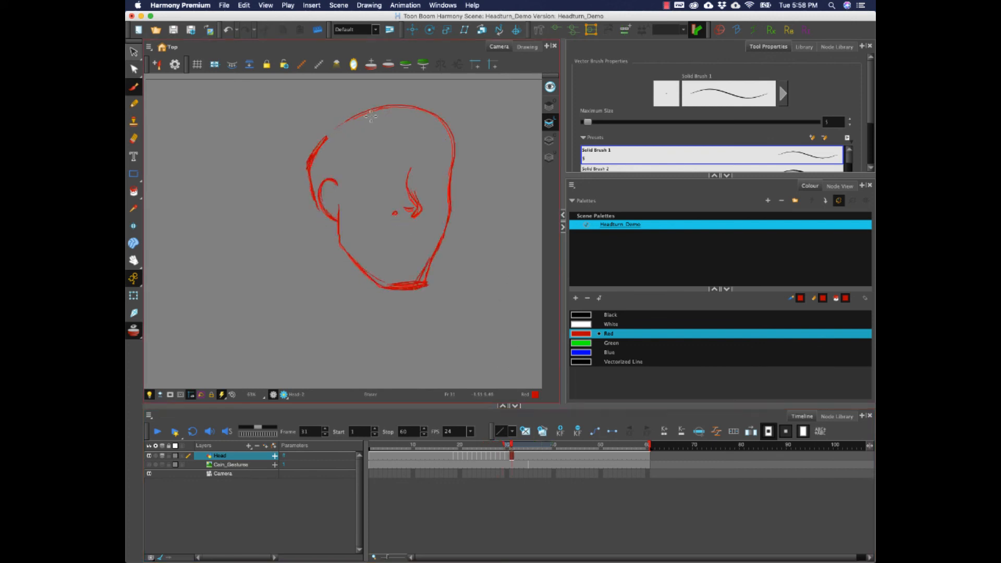
{"action": "mouse_move", "coordinate": [349, 122]}
{"action": "left_mouse_down"}
{"action": "mouse_move", "coordinate": [378, 107]}
{"action": "mouse_move", "coordinate": [442, 119]}
{"action": "mouse_move", "coordinate": [457, 144]}
{"action": "left_mouse_up"}
{"action": "key", "text": "super+z"}
- Show the Coin_Gestures layer and redraw the key head's skull top against the rough pose at frame 35
{"action": "left_click", "coordinate": [150, 464]}
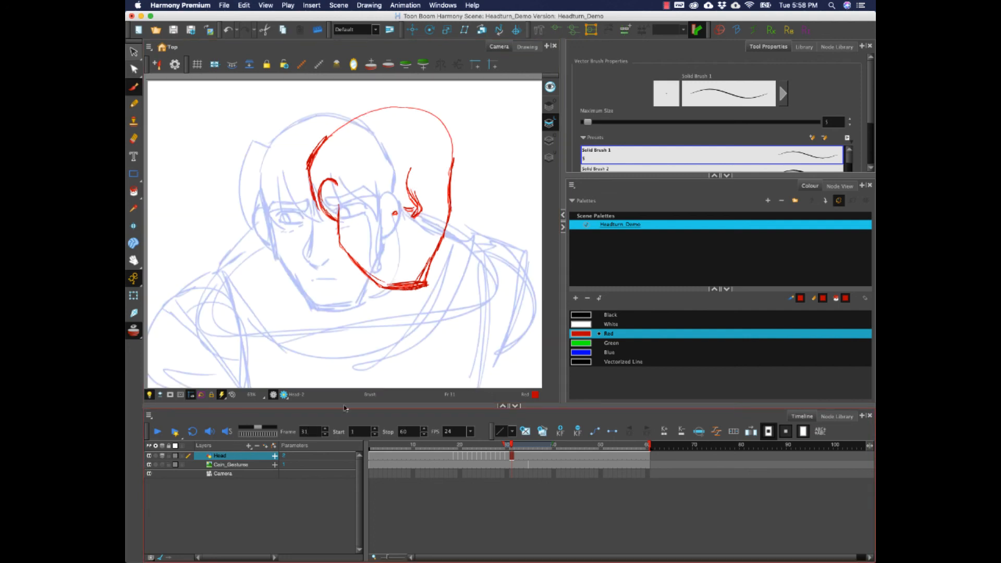
{"action": "left_click", "coordinate": [529, 457]}
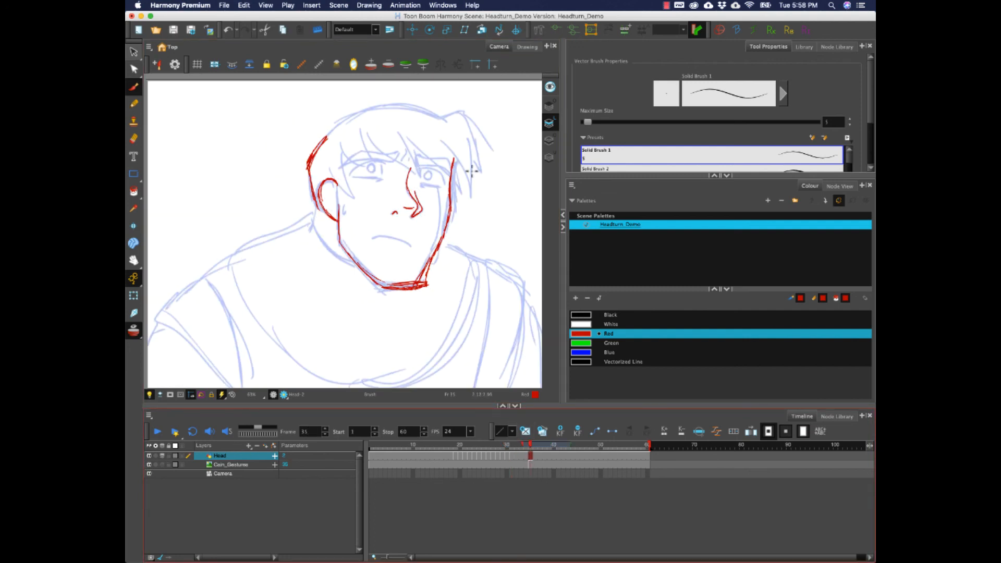
{"action": "mouse_move", "coordinate": [454, 153]}
{"action": "left_mouse_down"}
{"action": "mouse_move", "coordinate": [436, 121]}
{"action": "mouse_move", "coordinate": [378, 111]}
{"action": "mouse_move", "coordinate": [322, 142]}
{"action": "mouse_move", "coordinate": [385, 111]}
{"action": "mouse_move", "coordinate": [357, 117]}
{"action": "mouse_move", "coordinate": [427, 117]}
{"action": "mouse_move", "coordinate": [364, 114]}
{"action": "mouse_move", "coordinate": [328, 135]}
{"action": "mouse_move", "coordinate": [413, 115]}
{"action": "mouse_move", "coordinate": [447, 126]}
{"action": "mouse_move", "coordinate": [456, 149]}
{"action": "left_mouse_up"}
- Redraw the frame 30 head's skull top lower to match the revised key, and hide the Coin_Gestures layer
{"action": "left_click", "coordinate": [508, 457]}
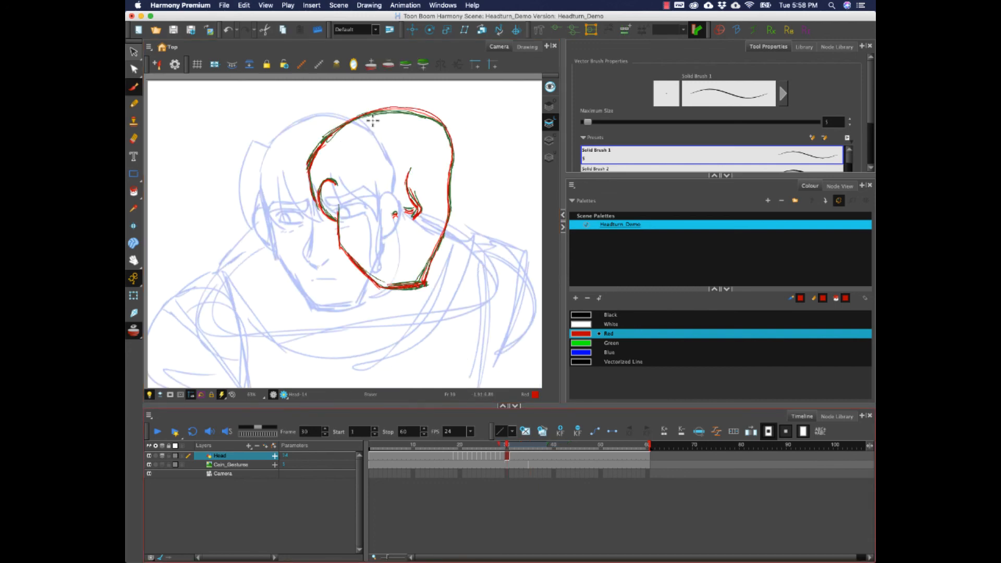
{"action": "mouse_move", "coordinate": [346, 123]}
{"action": "left_mouse_down"}
{"action": "mouse_move", "coordinate": [447, 107]}
{"action": "mouse_move", "coordinate": [454, 142]}
{"action": "mouse_move", "coordinate": [349, 117]}
{"action": "left_mouse_up"}
{"action": "key", "text": "alt+b"}
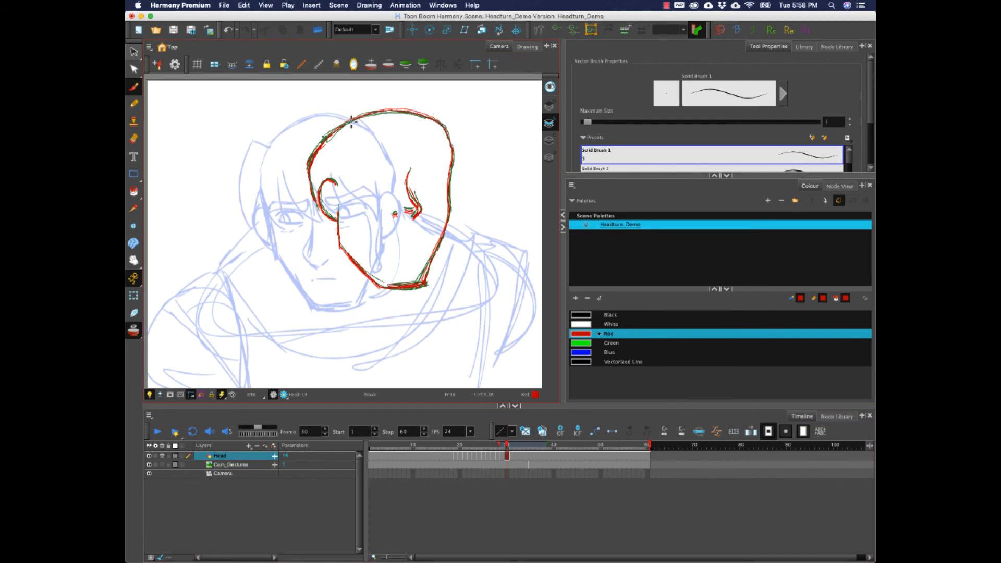
{"action": "left_click", "coordinate": [153, 464]}
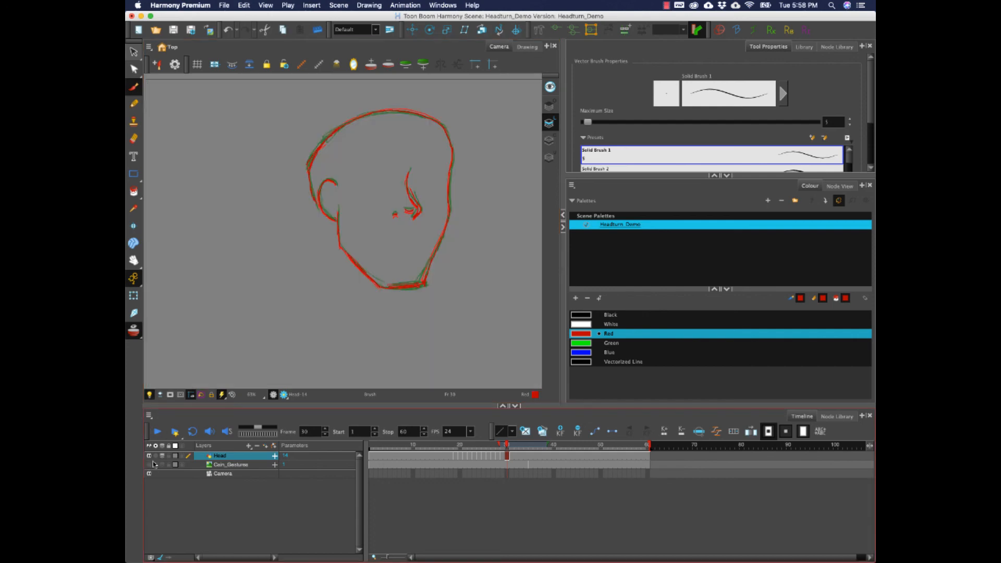
- Erase the top of the skull outline from the frame 29 head
{"action": "mouse_move", "coordinate": [506, 447]}
{"action": "left_mouse_down"}
{"action": "mouse_move", "coordinate": [497, 447]}
{"action": "mouse_move", "coordinate": [511, 449]}
{"action": "left_mouse_up"}
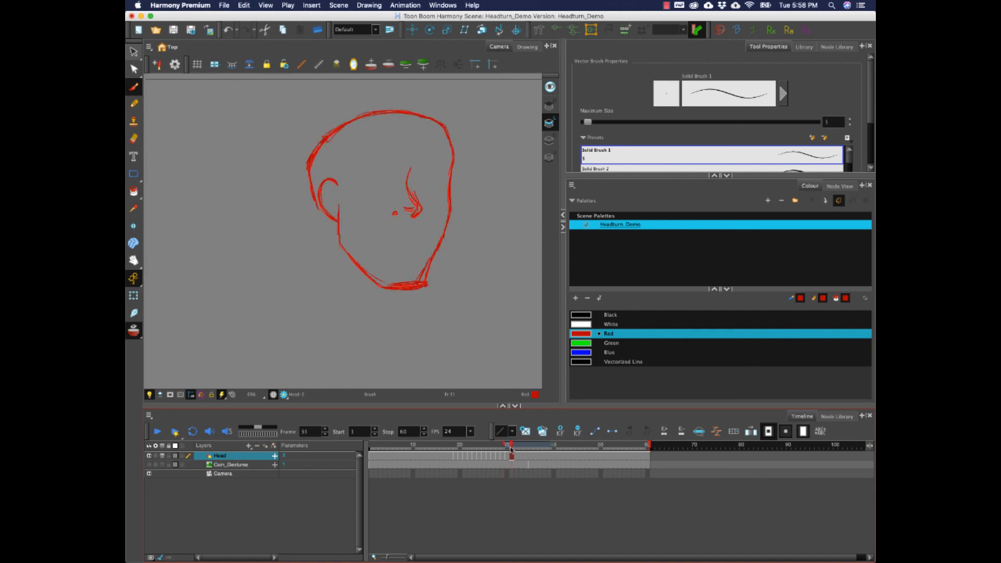
{"action": "left_click_drag", "start_coordinate": [320, 146], "coordinate": [409, 112]}
{"action": "key", "text": "super+z"}
{"action": "left_click", "coordinate": [502, 458]}
{"action": "key", "text": "alt+e"}
{"action": "mouse_move", "coordinate": [319, 147]}
{"action": "left_mouse_down"}
{"action": "mouse_move", "coordinate": [403, 109]}
{"action": "mouse_move", "coordinate": [394, 117]}
{"action": "mouse_move", "coordinate": [422, 113]}
{"action": "mouse_move", "coordinate": [451, 138]}
{"action": "left_mouse_up"}
{"action": "key", "text": "super+z"}
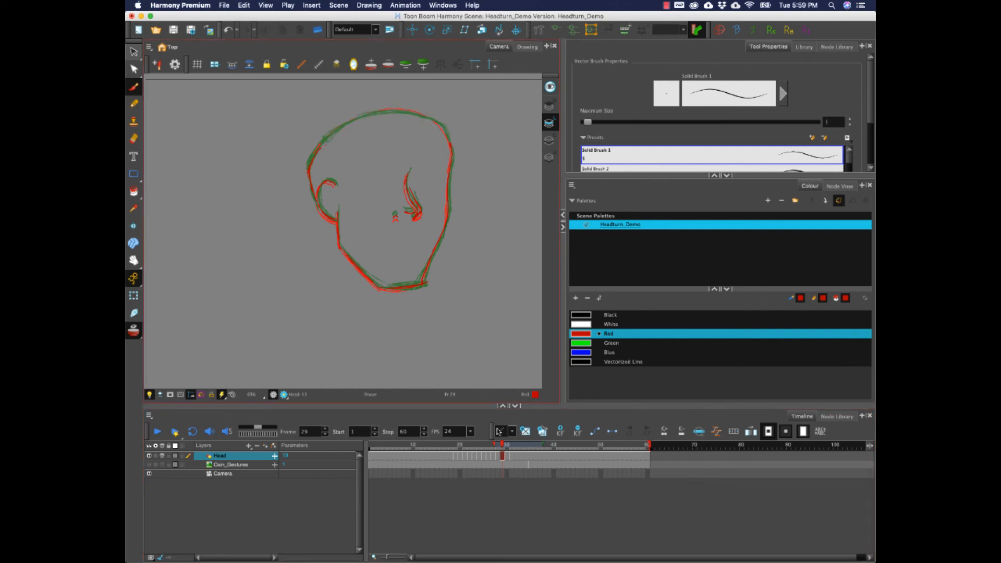
- Erase the frame 28 head's skull top and redraw it in red using the neighbouring drawings as a guide
{"action": "left_click", "coordinate": [498, 457]}
{"action": "key", "text": "alt+b"}
{"action": "key", "text": "alt+e"}
{"action": "mouse_move", "coordinate": [332, 129]}
{"action": "left_mouse_down"}
{"action": "mouse_move", "coordinate": [423, 104]}
{"action": "mouse_move", "coordinate": [428, 115]}
{"action": "mouse_move", "coordinate": [419, 115]}
{"action": "mouse_move", "coordinate": [452, 156]}
{"action": "left_mouse_up"}
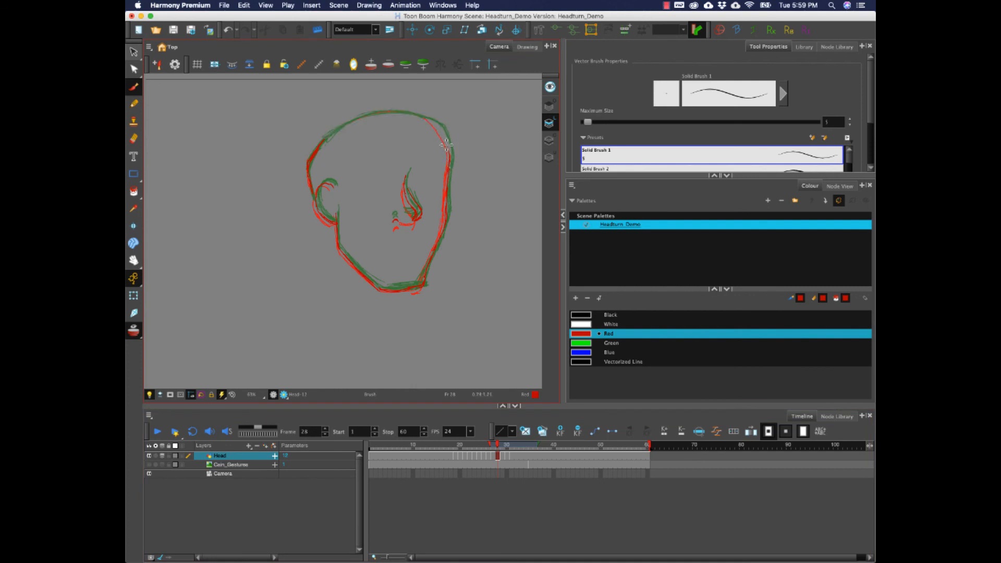
{"action": "mouse_move", "coordinate": [445, 138]}
{"action": "left_mouse_down"}
{"action": "mouse_move", "coordinate": [417, 114]}
{"action": "mouse_move", "coordinate": [382, 113]}
{"action": "left_mouse_up"}
- Redraw the skull top on the frame 29 head and flip through the neighbouring frames to check it
{"action": "key", "text": "period"}
{"action": "mouse_move", "coordinate": [451, 154]}
{"action": "left_mouse_down"}
{"action": "mouse_move", "coordinate": [435, 123]}
{"action": "mouse_move", "coordinate": [401, 110]}
{"action": "mouse_move", "coordinate": [360, 115]}
{"action": "mouse_move", "coordinate": [325, 140]}
{"action": "left_mouse_up"}
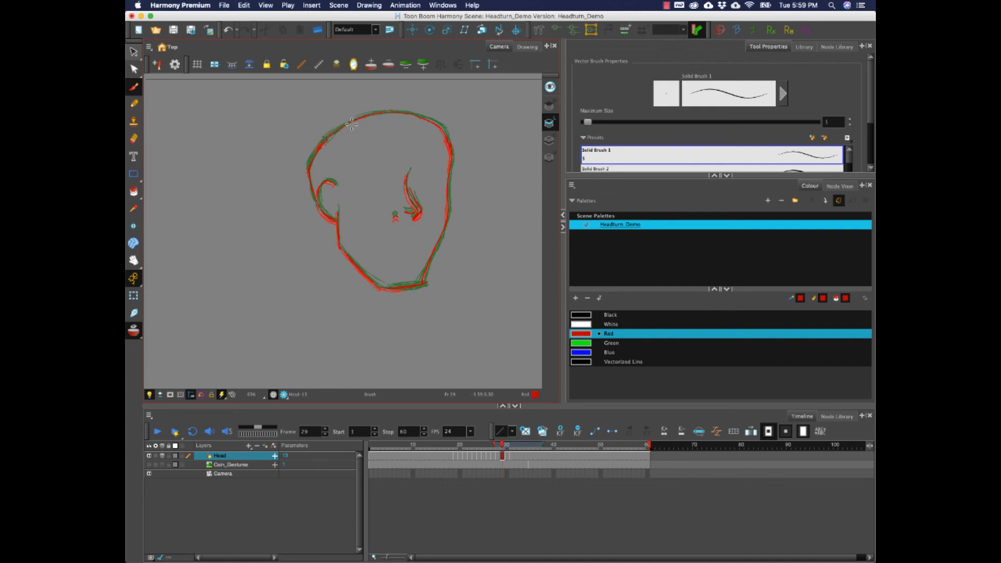
{"action": "key", "text": "period"}
{"action": "key", "text": "comma"}
{"action": "key", "text": "comma"}
{"action": "key", "text": "comma"}
{"action": "key", "text": "comma"}
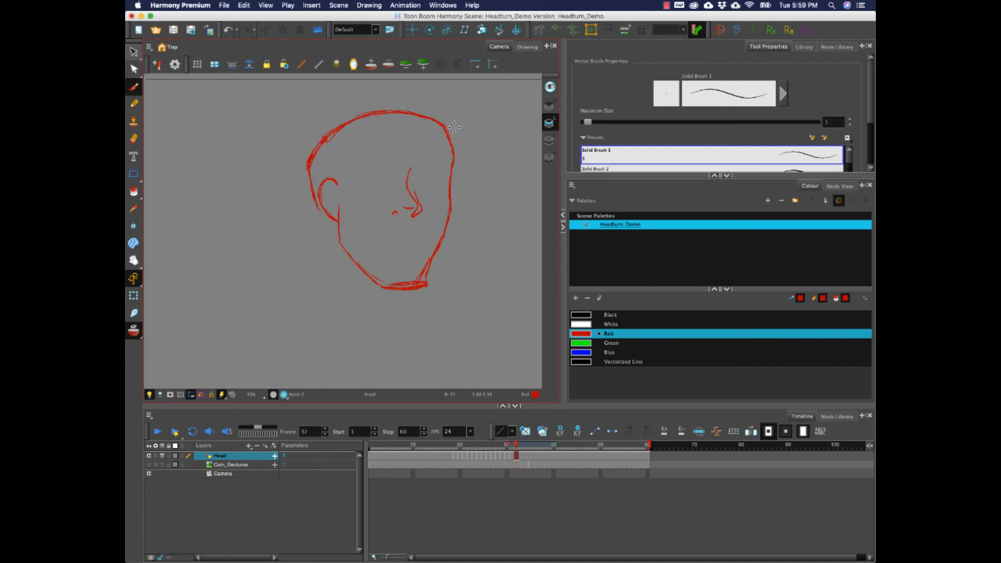
{"action": "key", "text": "comma"}
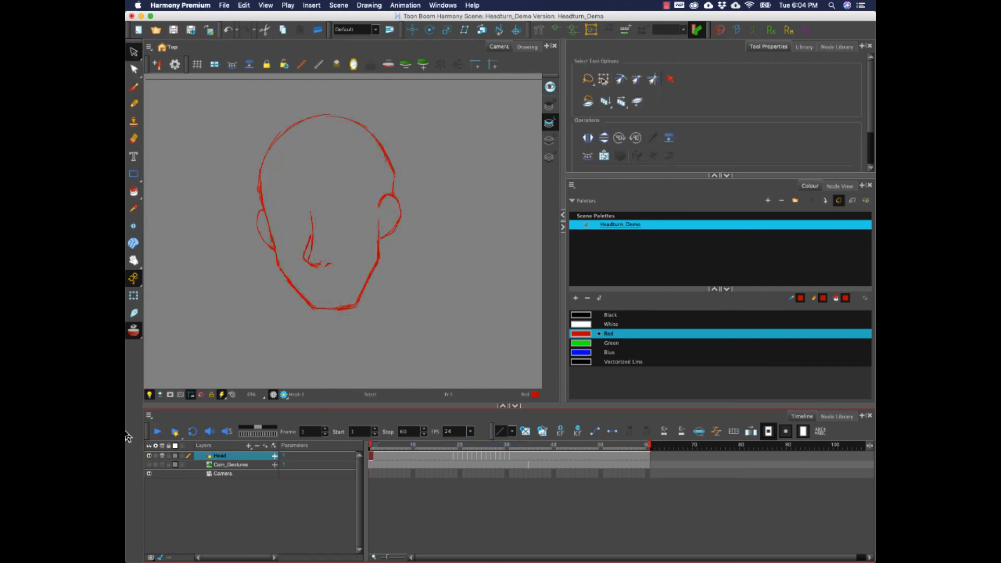
- Play back the finished head turn from frame 1 to review the complete motion
{"action": "left_click", "coordinate": [156, 431]}
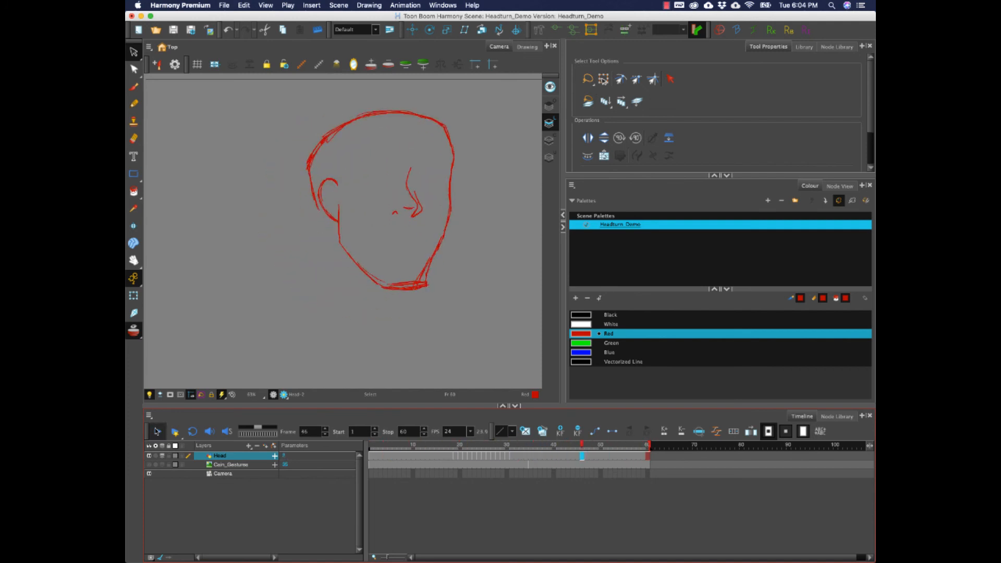
{"action": "left_click", "coordinate": [157, 432]}
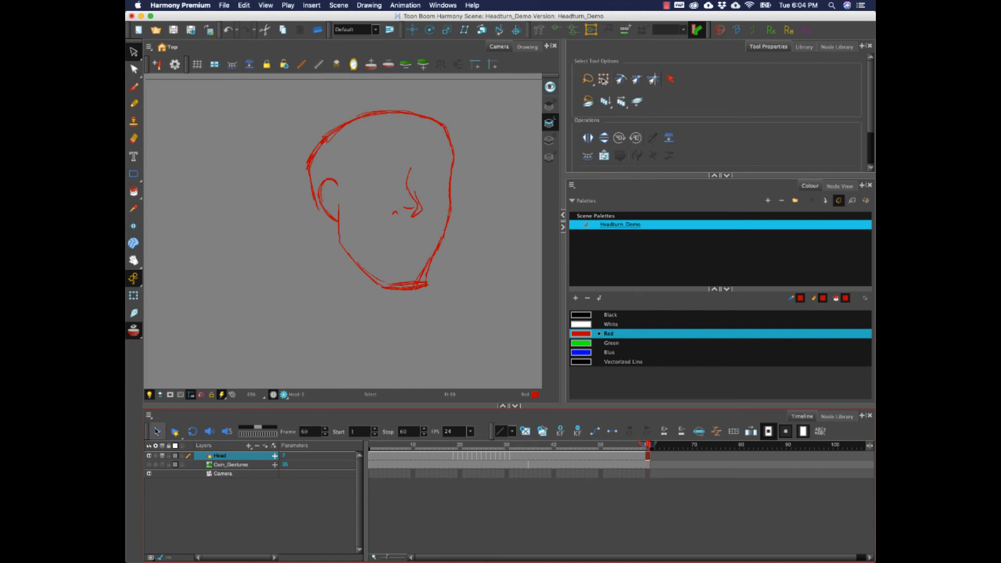
{"action": "left_click", "coordinate": [157, 432]}
{"action": "left_click", "coordinate": [157, 431]}
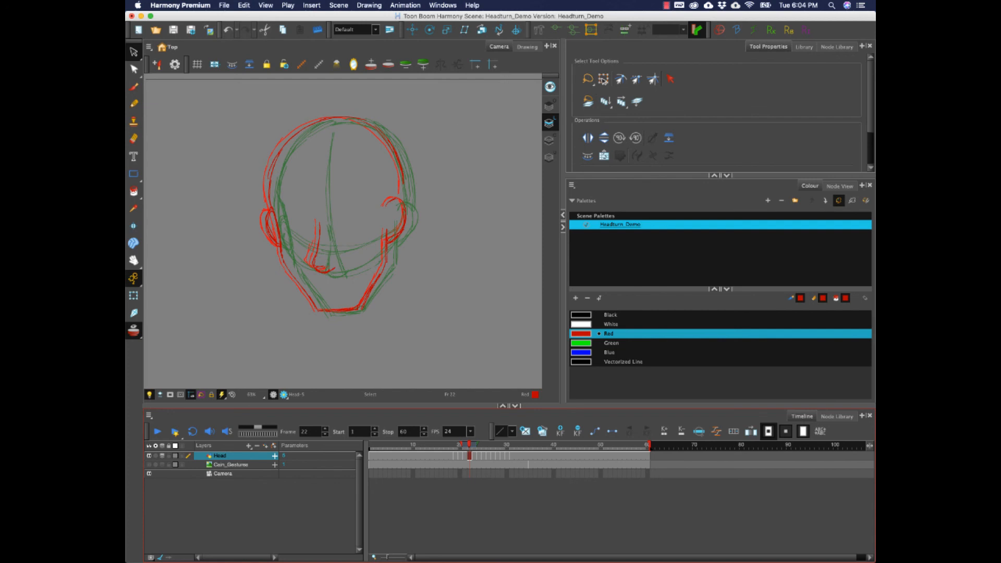
{"action": "key", "text": "alt+super+2"}
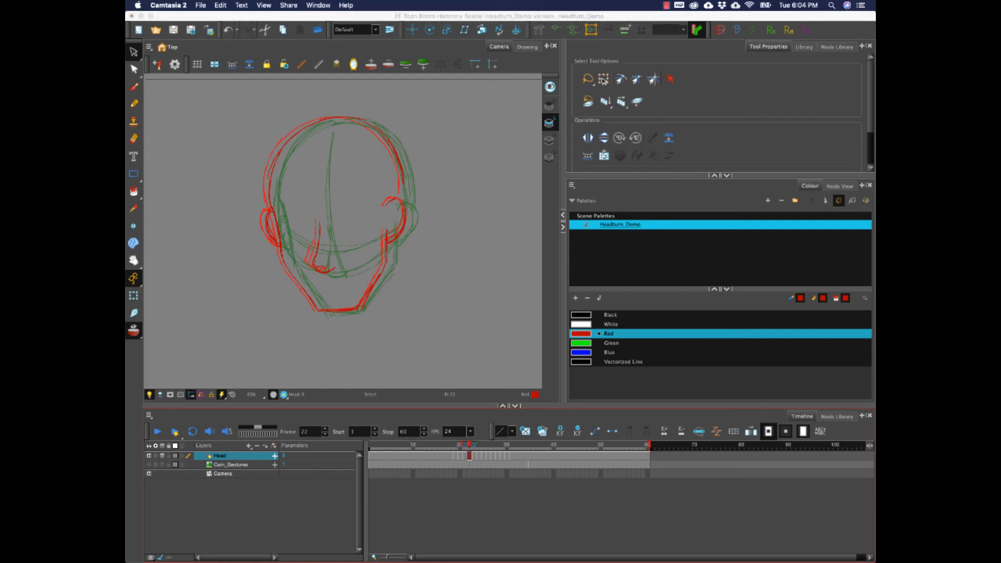